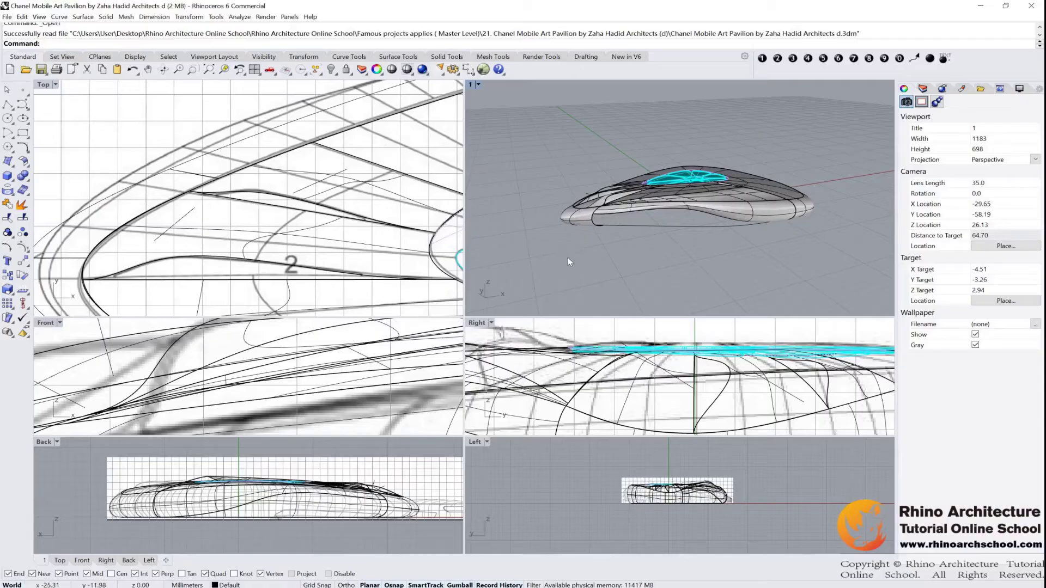
# Maximize the perspective viewport and show the hidden lower side surface of the pavilion
pyautogui.doubleClick(470, 87)
pyautogui.moveTo(467, 410); pyautogui.dragTo(612, 443, button='right')
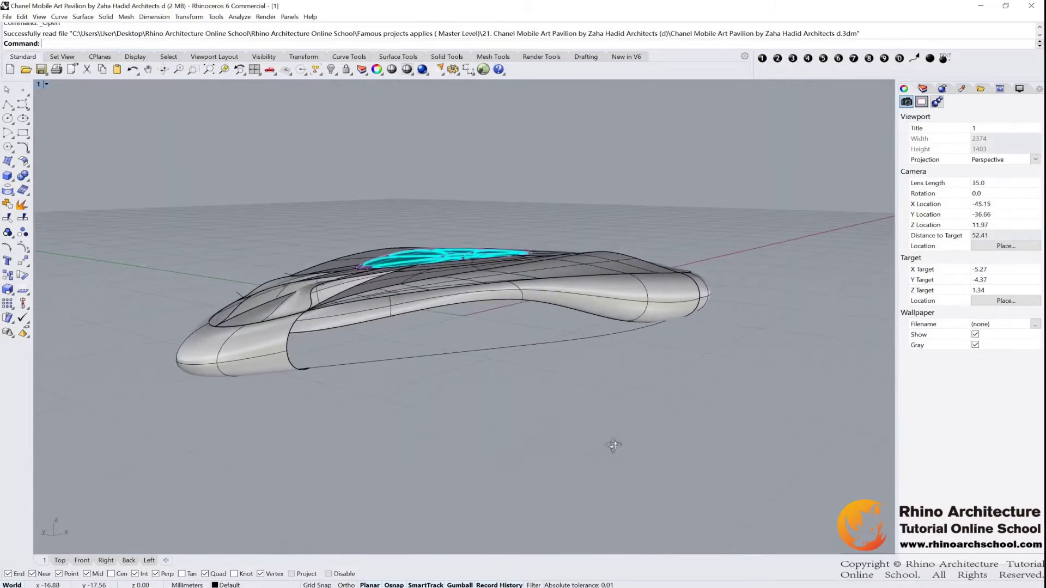
pyautogui.click(331, 69)
pyautogui.moveTo(523, 338); pyautogui.dragTo(501, 394, button='right')
pyautogui.scroll(4, 446, 374)
pyautogui.moveTo(445, 375); pyautogui.dragTo(460, 360, button='right')
# Check the history recording options and shift a middle control point of the lower side curve slightly along Y
pyautogui.rightClick(487, 585)
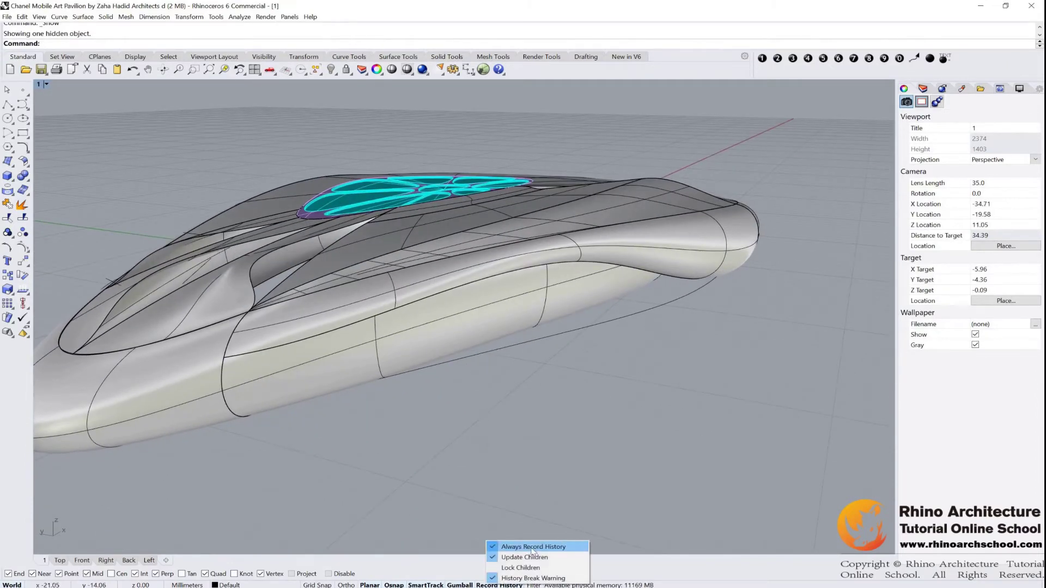
pyautogui.moveTo(590, 448); pyautogui.dragTo(476, 302, button='right')
pyautogui.click(476, 299)
pyautogui.click(511, 321)
pyautogui.moveTo(615, 327)
pyautogui.mouseDown(button='right')
pyautogui.moveTo(663, 320)
pyautogui.moveTo(629, 320)
pyautogui.mouseUp(button='right')
pyautogui.moveTo(528, 298); pyautogui.dragTo(517, 347, button='right')
pyautogui.scroll(2, 516, 345)
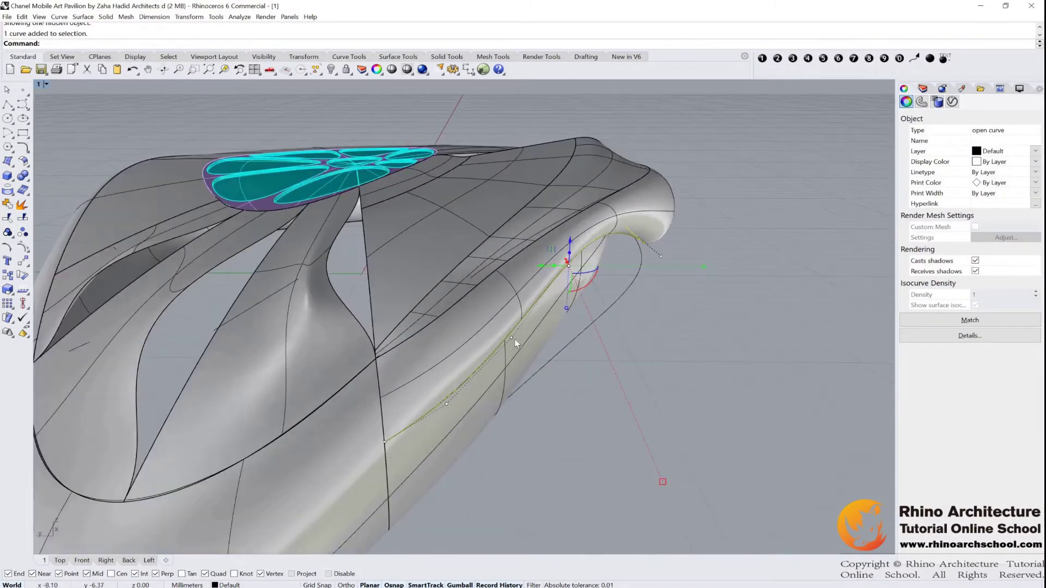
pyautogui.click(510, 337)
pyautogui.moveTo(501, 343); pyautogui.dragTo(482, 332, button='right')
pyautogui.moveTo(487, 340); pyautogui.dragTo(498, 342)
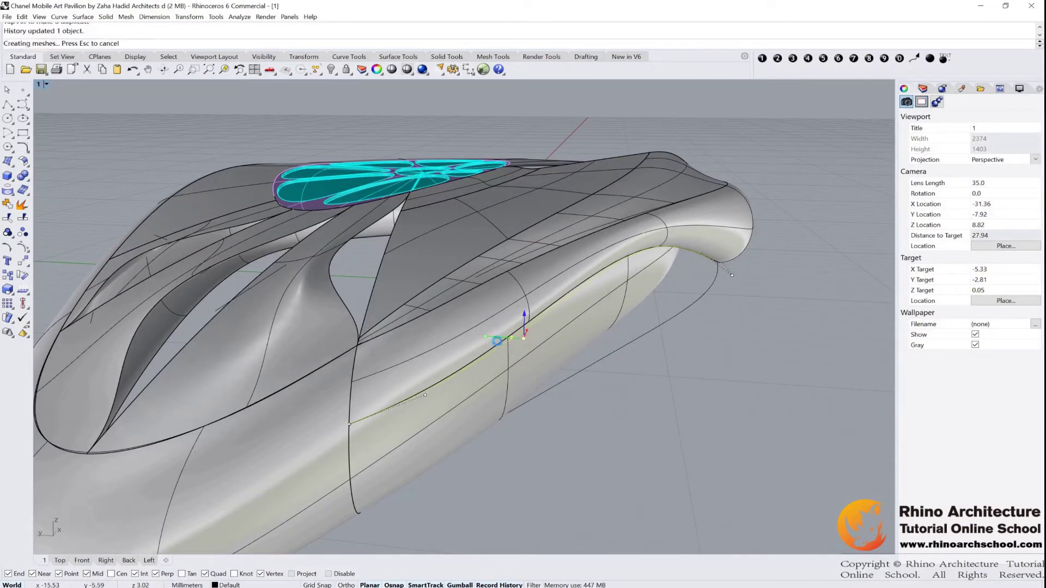
pyautogui.moveTo(671, 374); pyautogui.dragTo(675, 348, button='right')
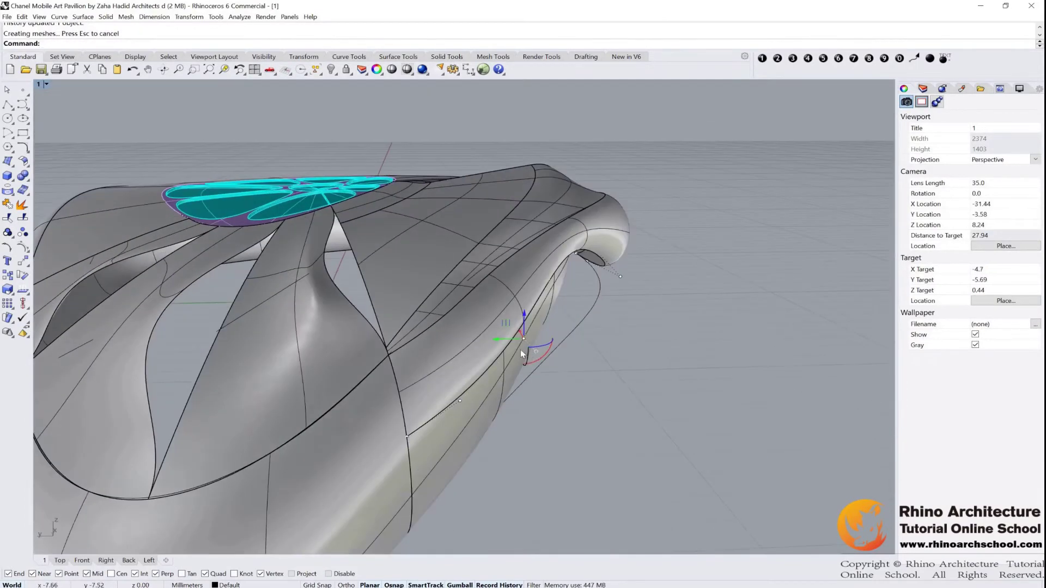
pyautogui.moveTo(494, 336); pyautogui.dragTo(492, 335)
pyautogui.moveTo(639, 344); pyautogui.dragTo(676, 343, button='right')
pyautogui.press('Escape')
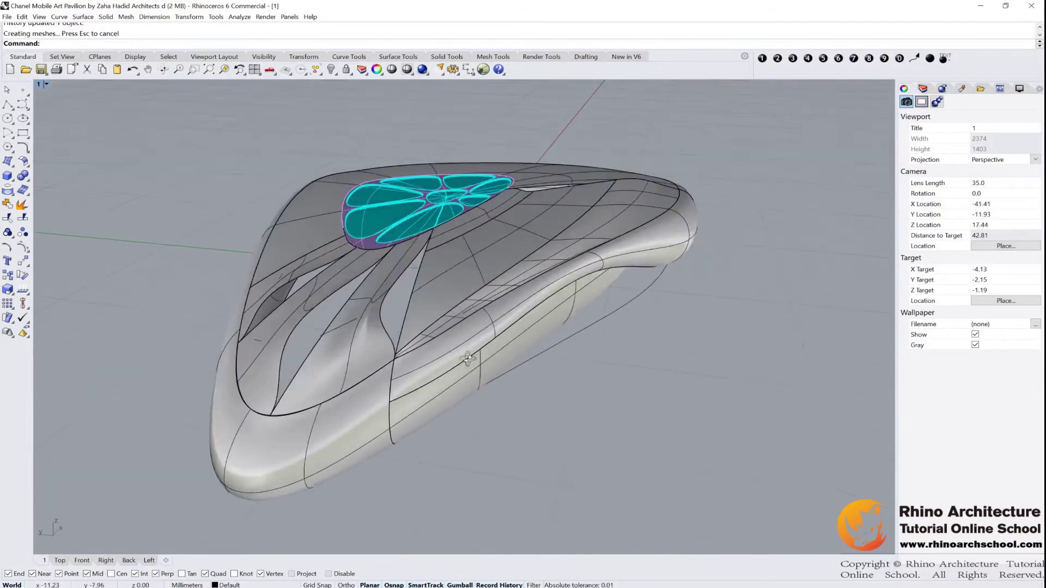
# Explode the two Layer 03 polysurfaces that form the long skylight petal at the front edge of the roof flower
pyautogui.scroll(8, 452, 208)
pyautogui.click(458, 247)
pyautogui.moveTo(499, 234); pyautogui.dragTo(343, 284, button='right')
pyautogui.keyDown('shift'); pyautogui.click(399, 246); pyautogui.keyUp('shift')
pyautogui.click(8, 204)
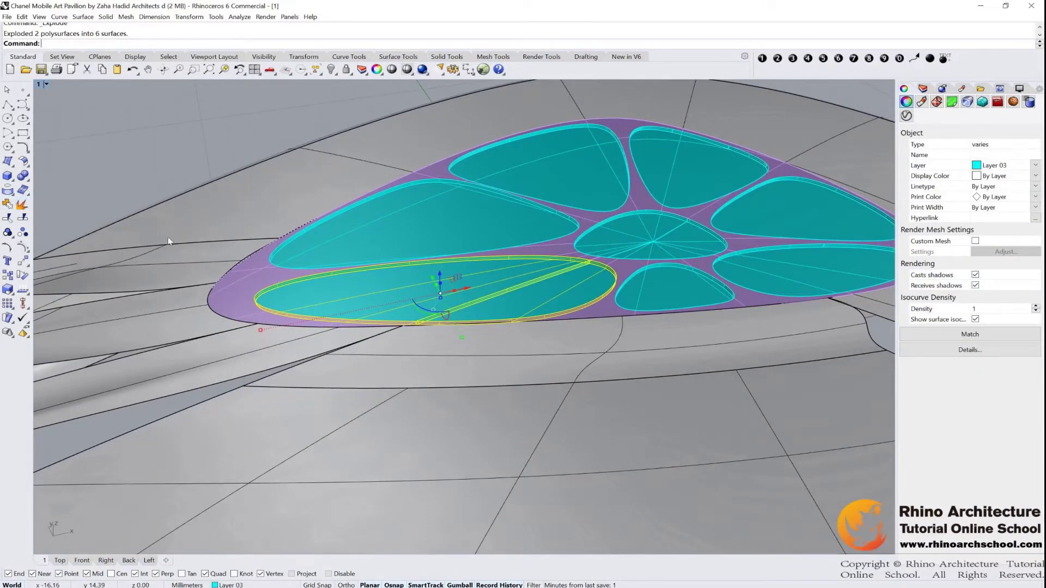
pyautogui.press('Escape')
# Delete the two narrow wall surfaces that cut across the exploded skylight petal
pyautogui.click(507, 291)
pyautogui.click(550, 311)
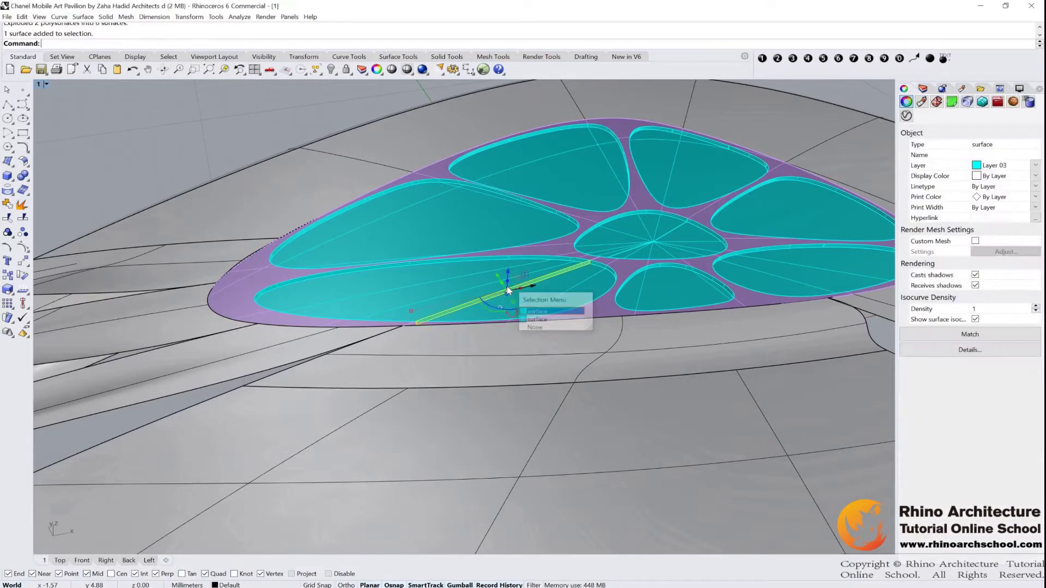
pyautogui.press('Delete')
pyautogui.click(522, 290)
pyautogui.click(521, 288)
pyautogui.press('Delete')
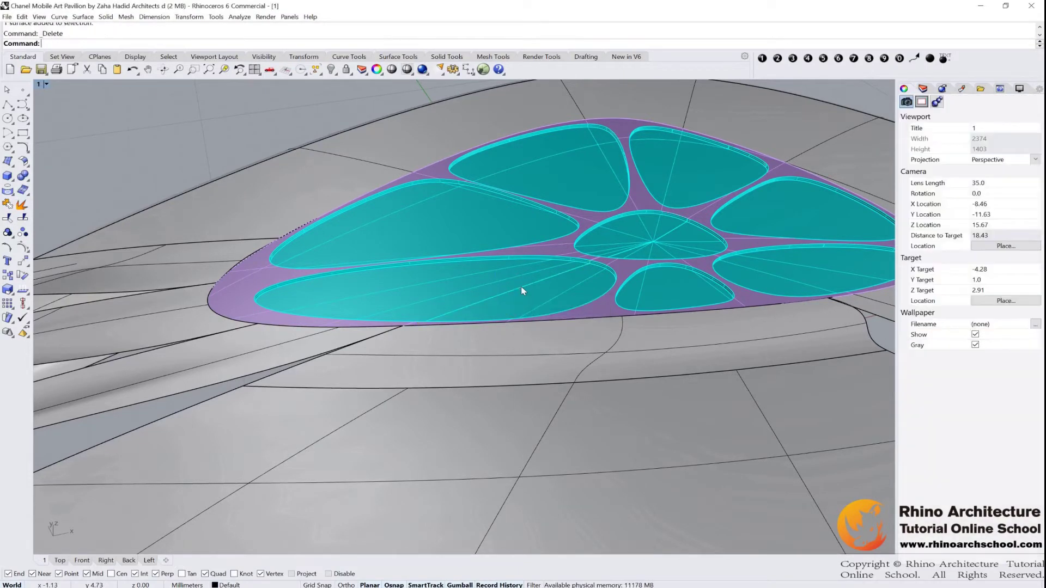
# Switch to the Photos app and examine the triangular roof openings in the reference image Chanel2.jpg
pyautogui.scroll(-8, 520, 287)
pyautogui.moveTo(501, 331); pyautogui.dragTo(117, 316, button='right')
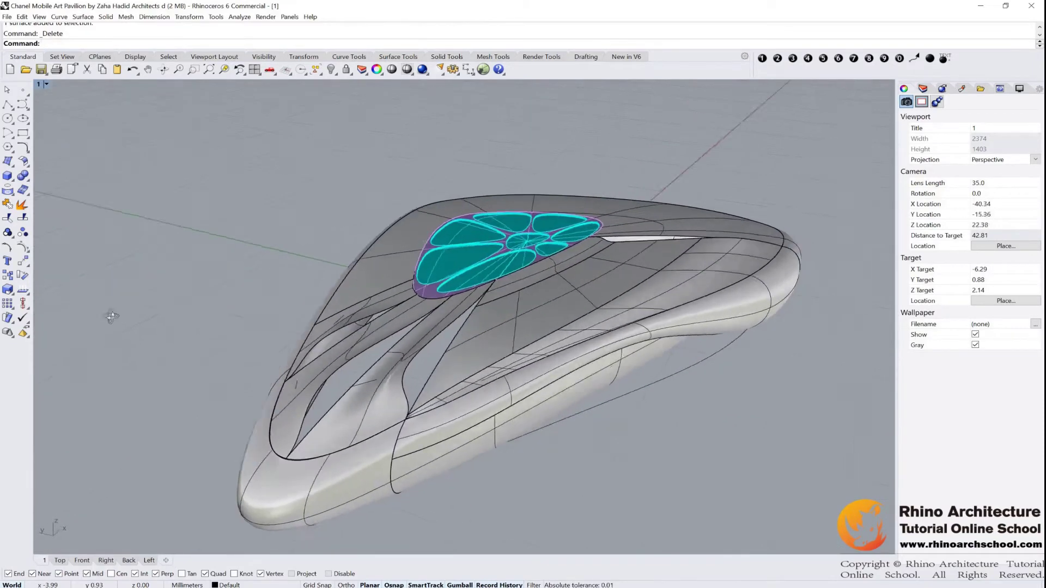
pyautogui.scroll(3, 409, 397)
pyautogui.click(409, 397)
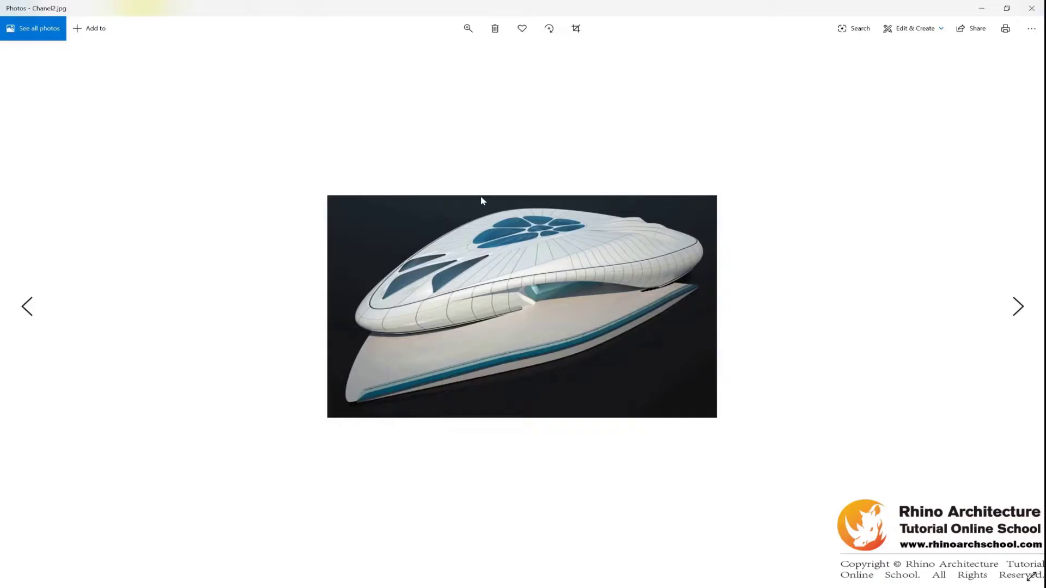
pyautogui.scroll(3, 482, 199)
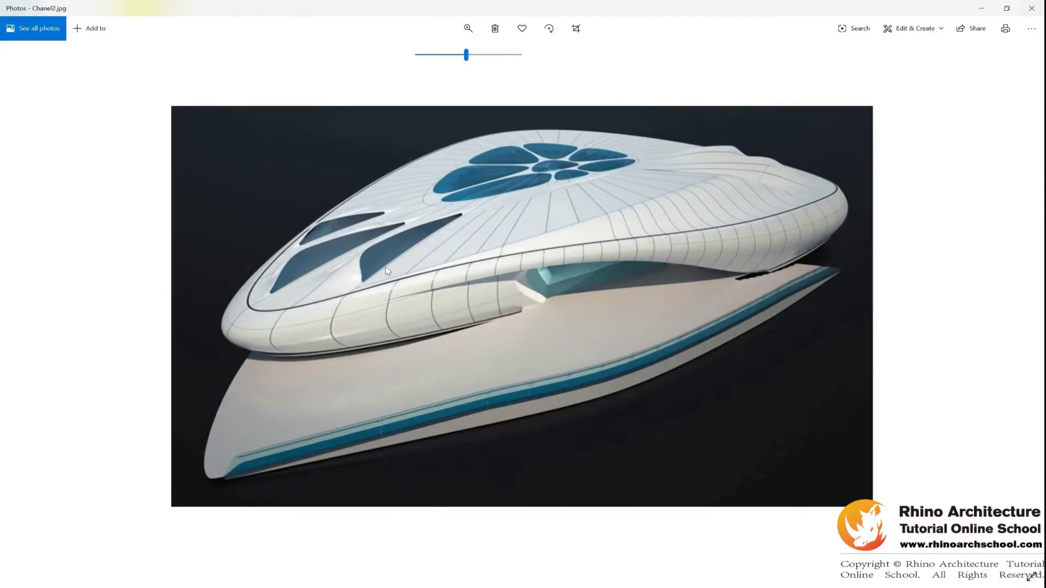
pyautogui.click(468, 28)
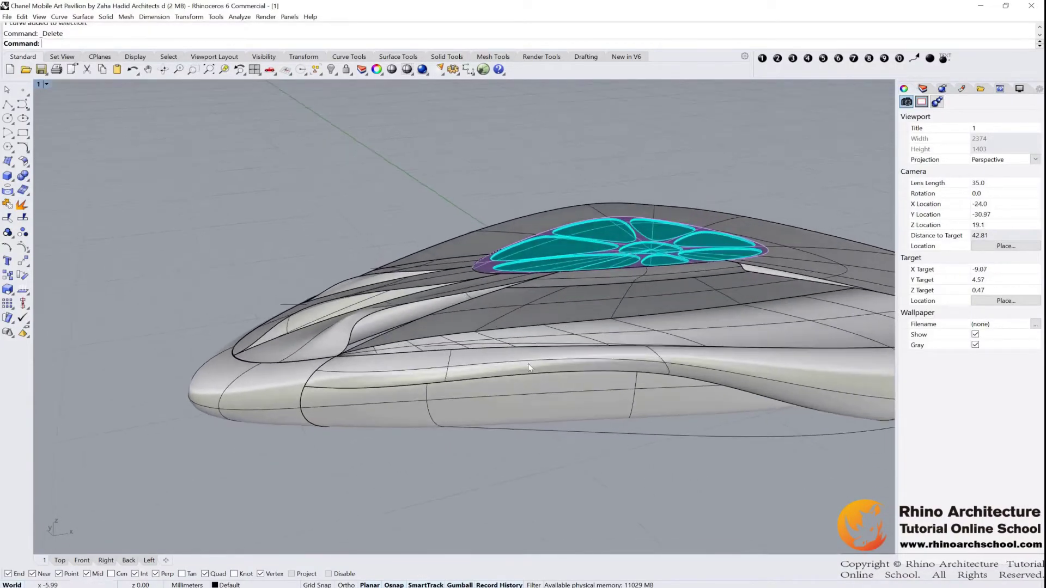
# Display all edges of the trimmed roof surface beside the open triangular gap with Edge Analysis, and close the analysis
pyautogui.scroll(4, 426, 327)
pyautogui.moveTo(426, 327); pyautogui.dragTo(453, 329, button='right')
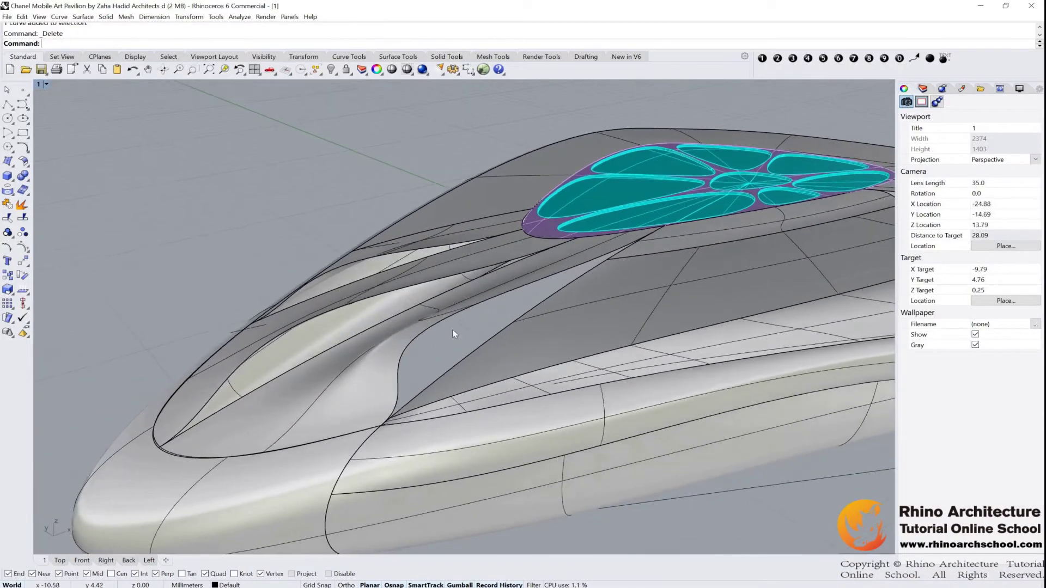
pyautogui.scroll(-2, 453, 334)
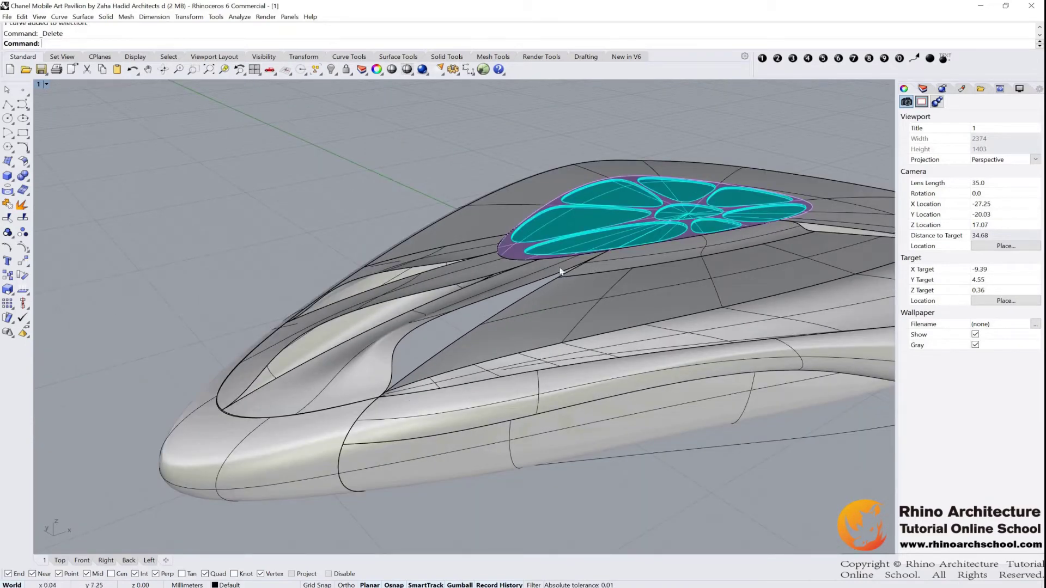
pyautogui.click(491, 297)
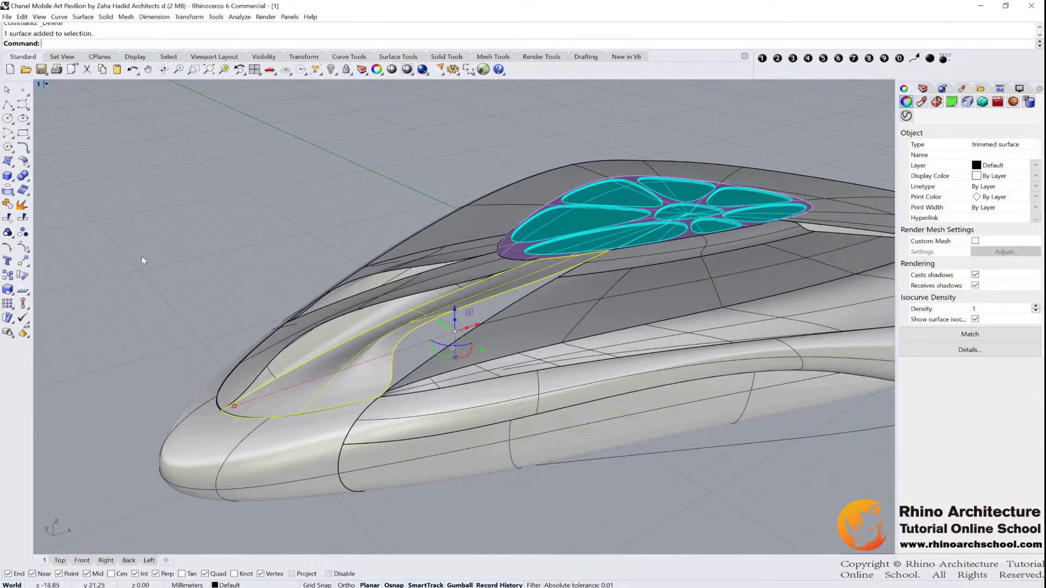
pyautogui.press('Escape')
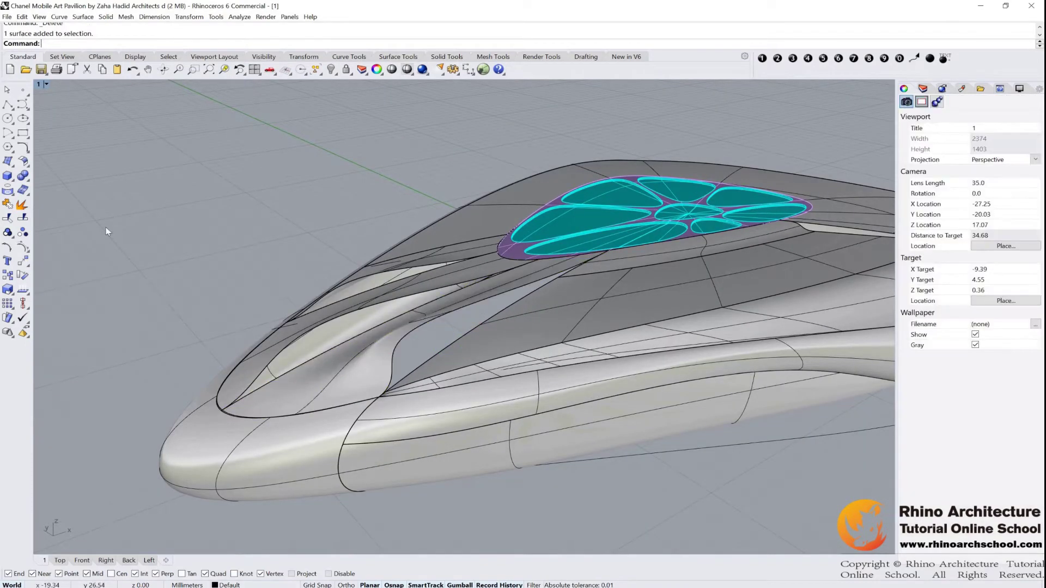
pyautogui.click(27, 167)
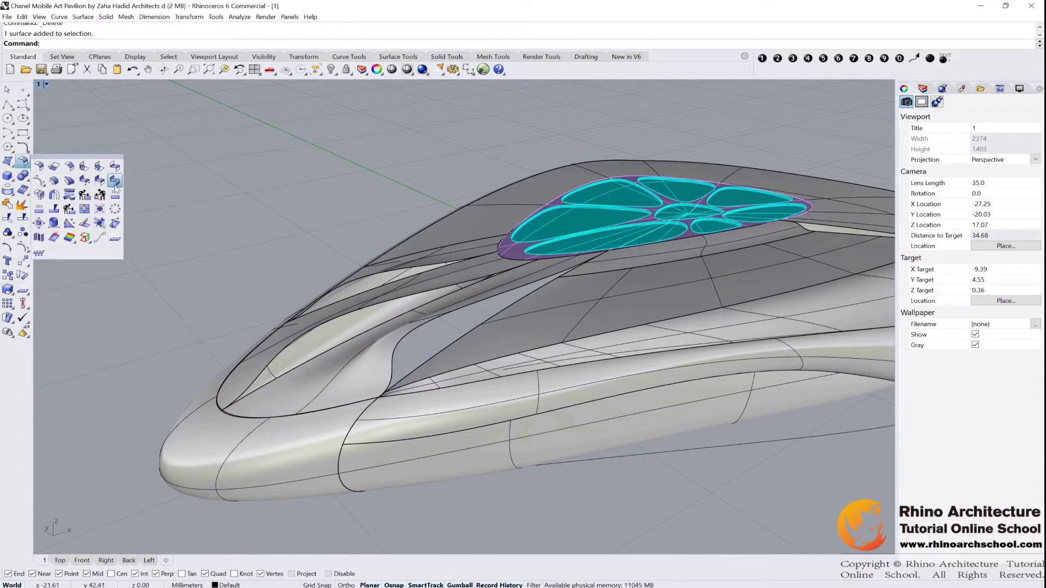
pyautogui.click(85, 237)
pyautogui.click(469, 308)
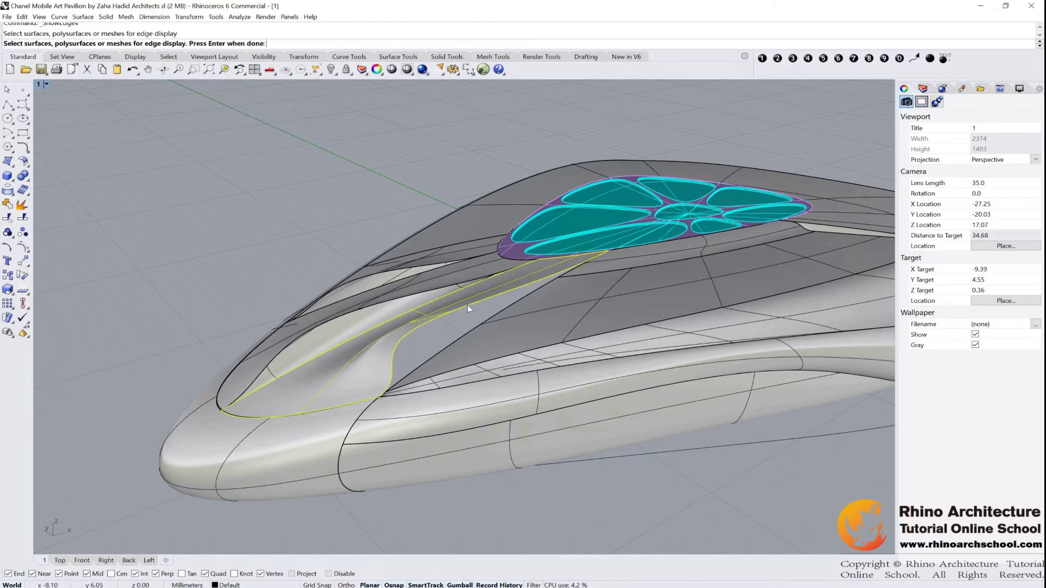
pyautogui.press('Return')
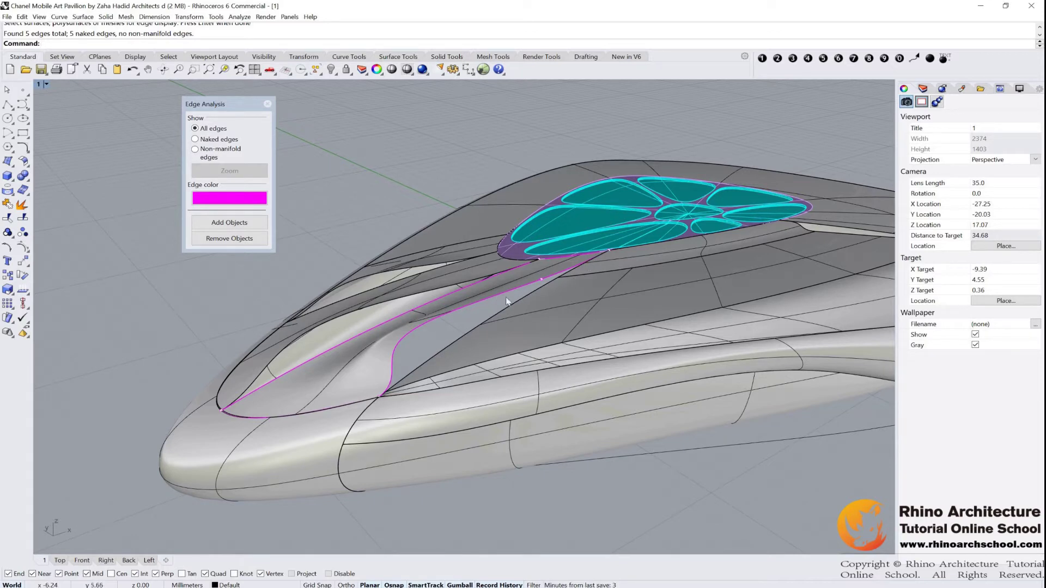
pyautogui.moveTo(511, 291); pyautogui.dragTo(608, 249, button='right')
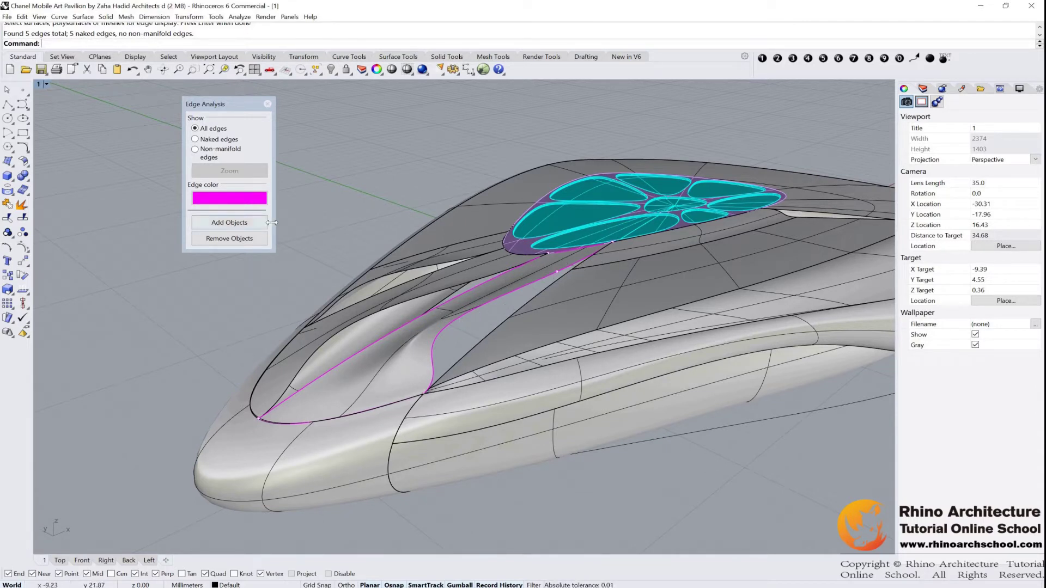
pyautogui.click(267, 104)
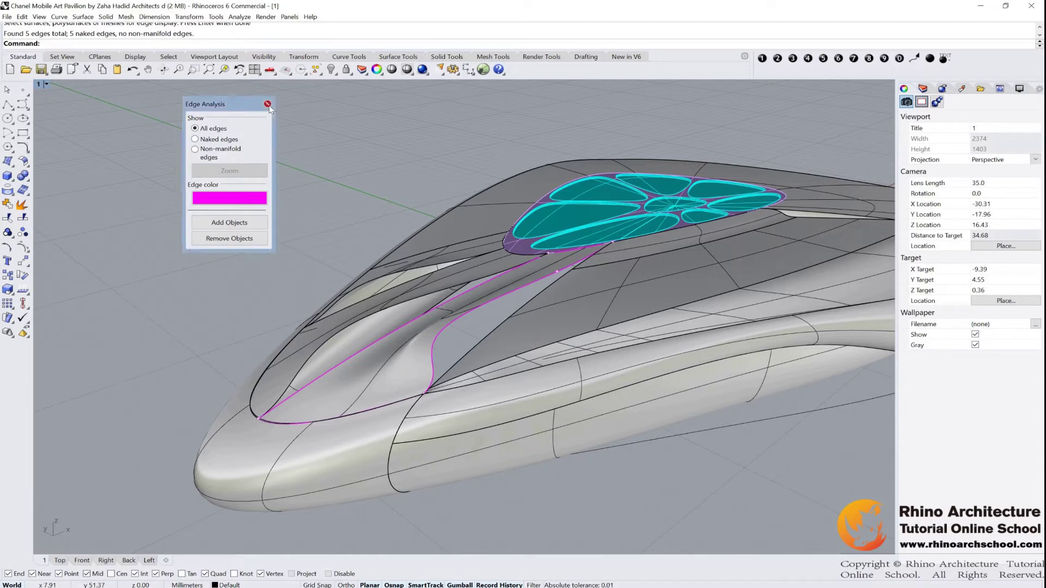
# Merge the split edge of the trimmed roof surface along the curved side of the triangular opening
pyautogui.click(25, 165)
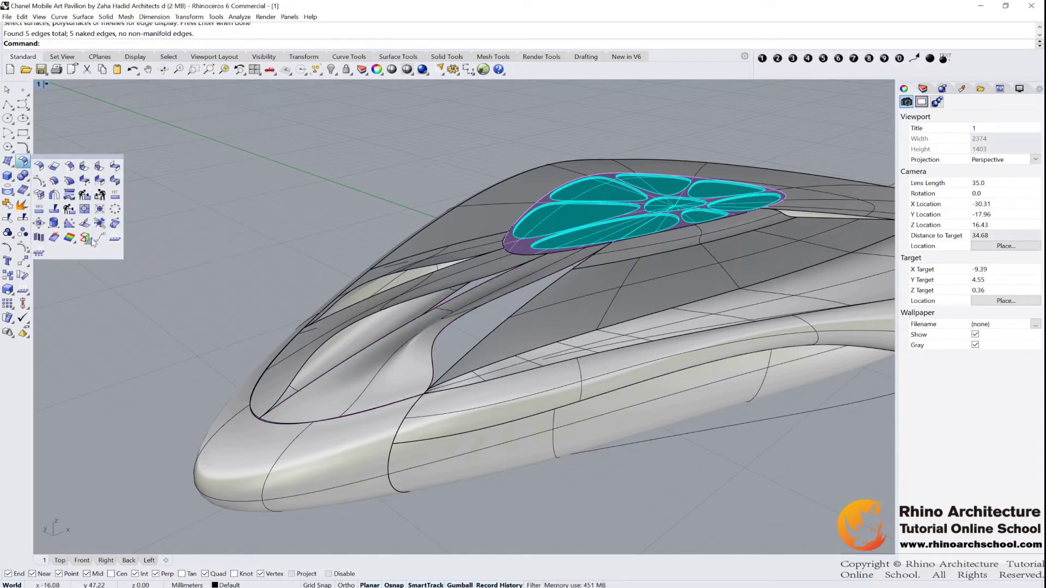
pyautogui.click(114, 238)
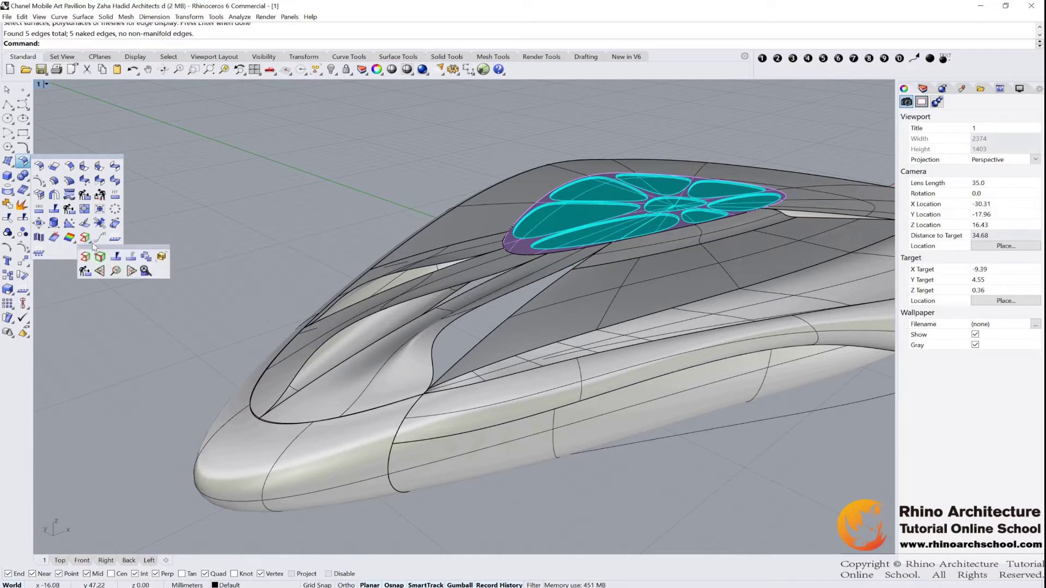
pyautogui.rightClick(118, 257)
pyautogui.click(523, 287)
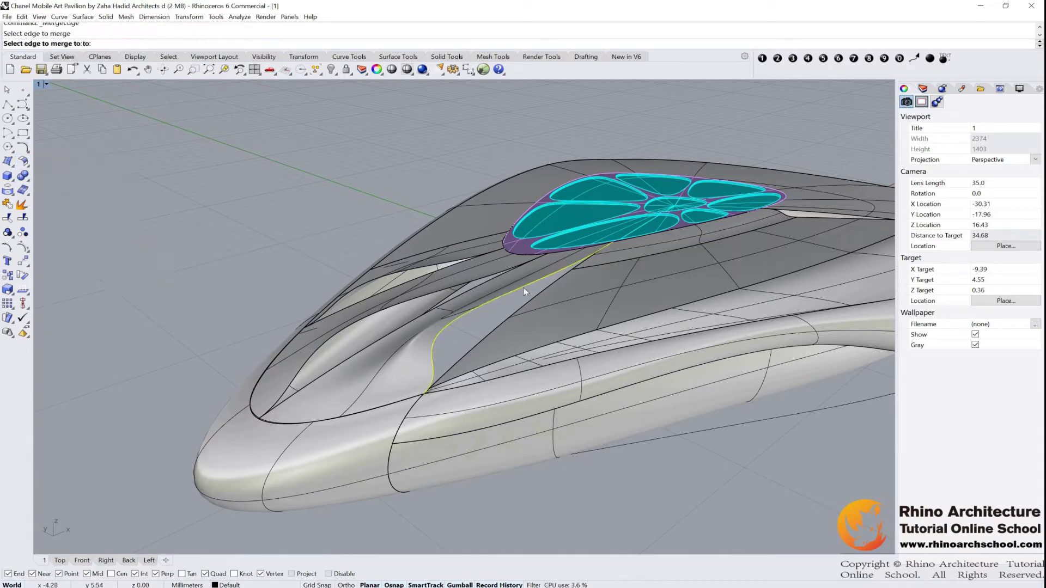
pyautogui.click(523, 287)
pyautogui.click(548, 300)
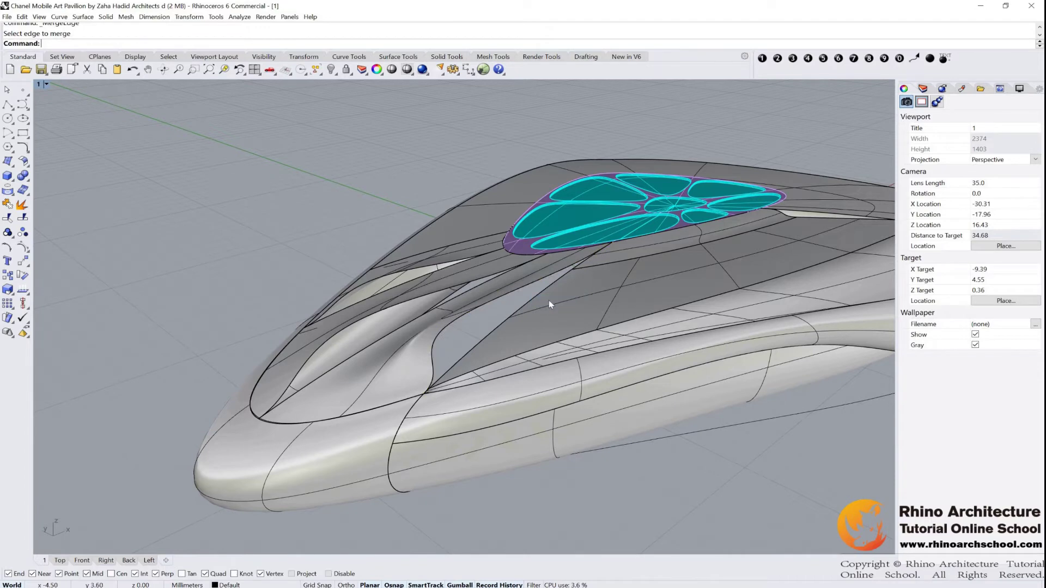
pyautogui.moveTo(552, 233)
pyautogui.mouseDown(button='right')
pyautogui.moveTo(654, 194)
pyautogui.moveTo(550, 226)
pyautogui.mouseUp(button='right')
pyautogui.click(525, 280)
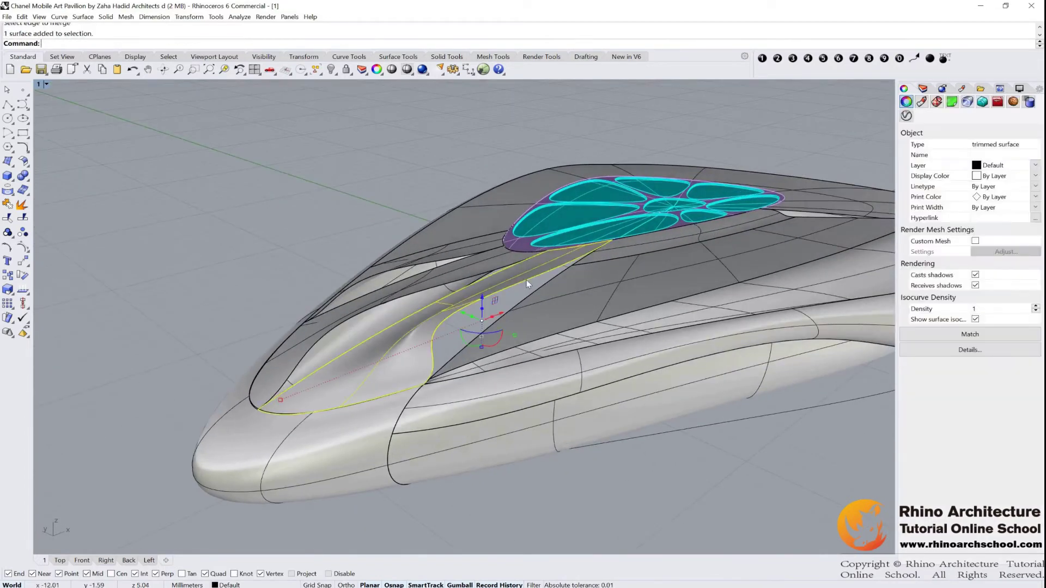
pyautogui.press('Escape')
# Join the two open curves along the straight side of the triangular opening into one curve
pyautogui.moveTo(516, 293); pyautogui.dragTo(608, 229, button='right')
pyautogui.moveTo(568, 274); pyautogui.dragTo(551, 293, button='right')
pyautogui.scroll(2, 552, 293)
pyautogui.click(560, 289)
pyautogui.click(594, 310)
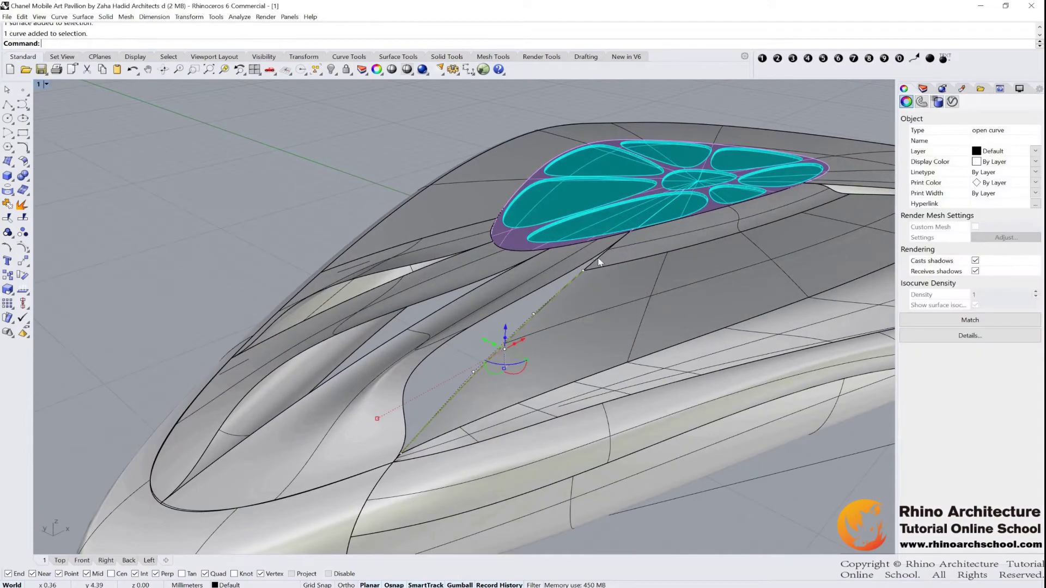
pyautogui.keyDown('shift'); pyautogui.click(601, 259); pyautogui.keyUp('shift')
pyautogui.click(627, 284)
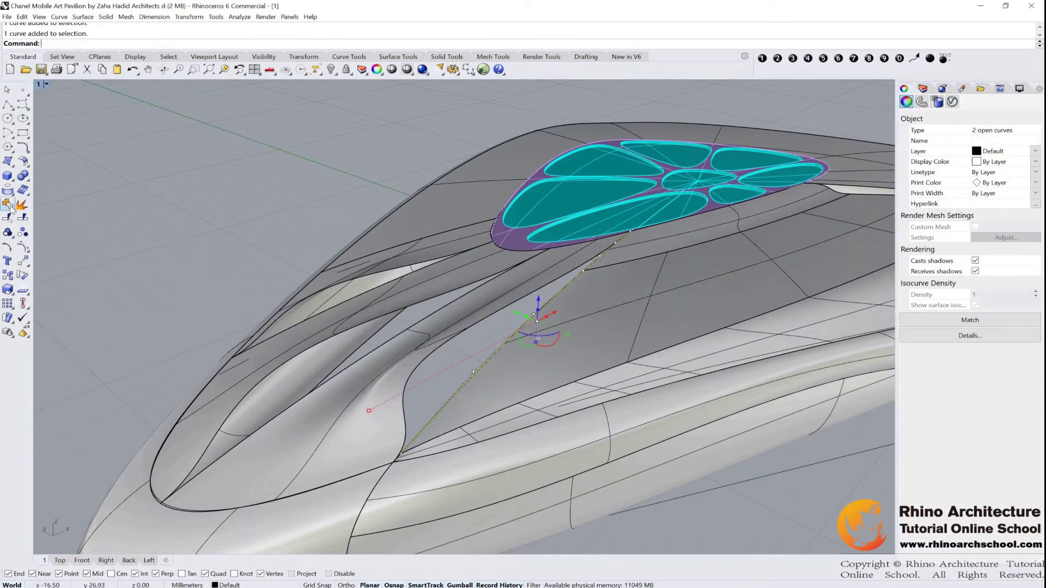
pyautogui.click(7, 204)
pyautogui.click(551, 340)
# Try to loft between the joined curve and the merged surface edge across the triangular opening, using the Normal style
pyautogui.moveTo(551, 340); pyautogui.dragTo(556, 304, button='right')
pyautogui.click(21, 165)
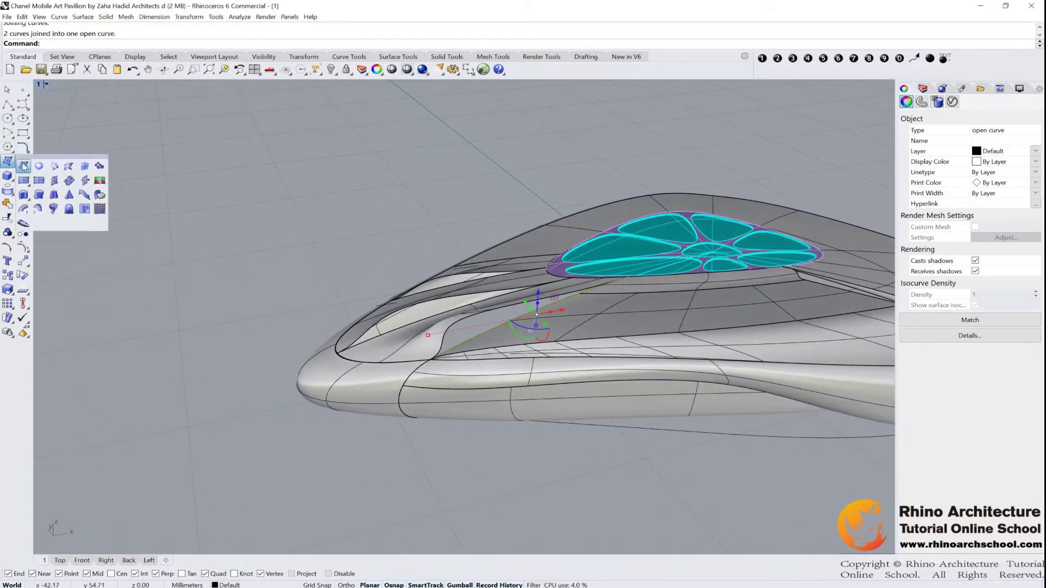
pyautogui.click(70, 169)
pyautogui.scroll(3, 531, 305)
pyautogui.click(530, 304)
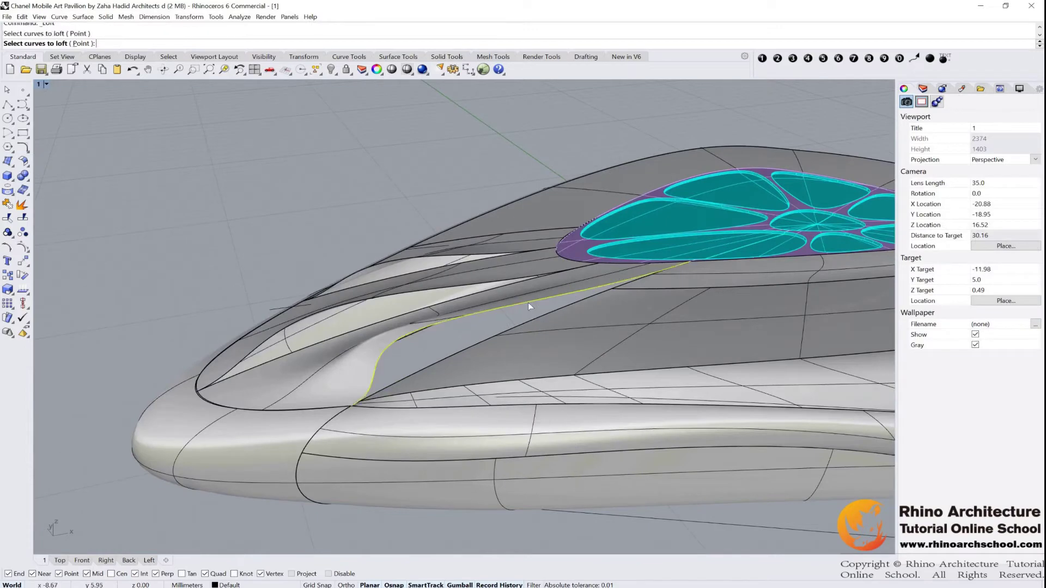
pyautogui.press('Return')
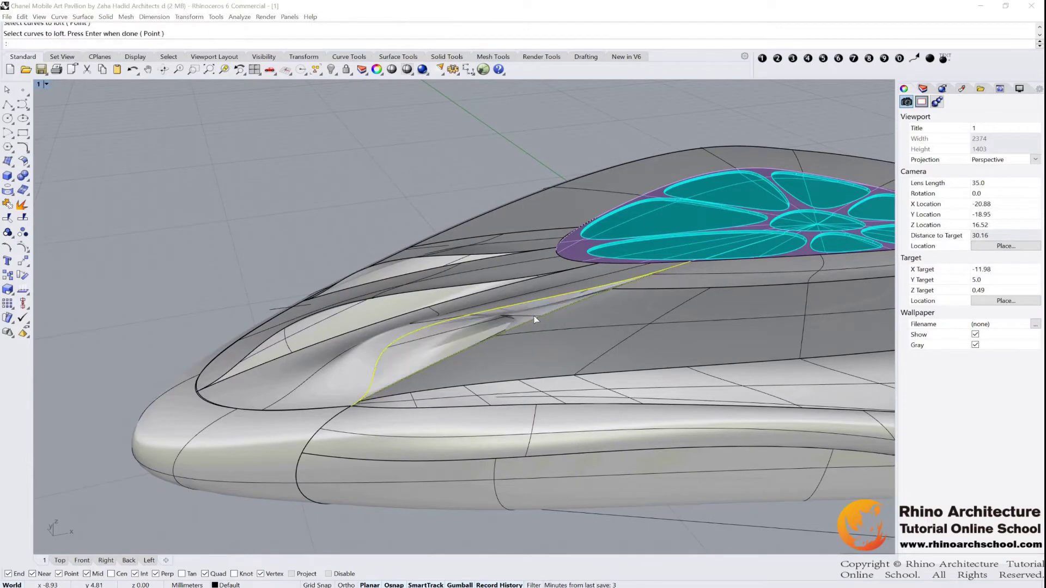
pyautogui.moveTo(461, 323); pyautogui.dragTo(561, 256, button='right')
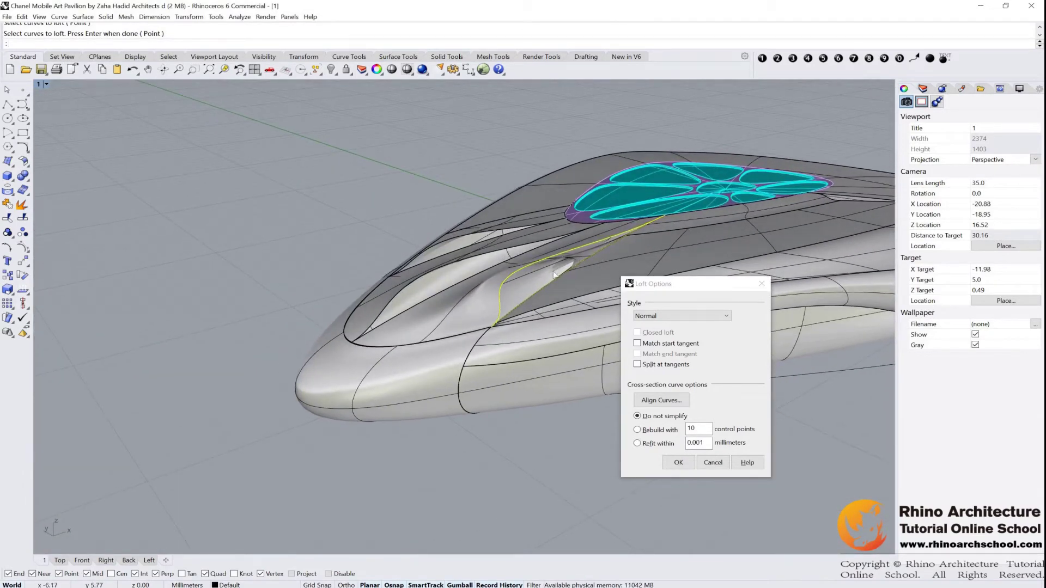
pyautogui.click(680, 463)
pyautogui.scroll(3, 564, 269)
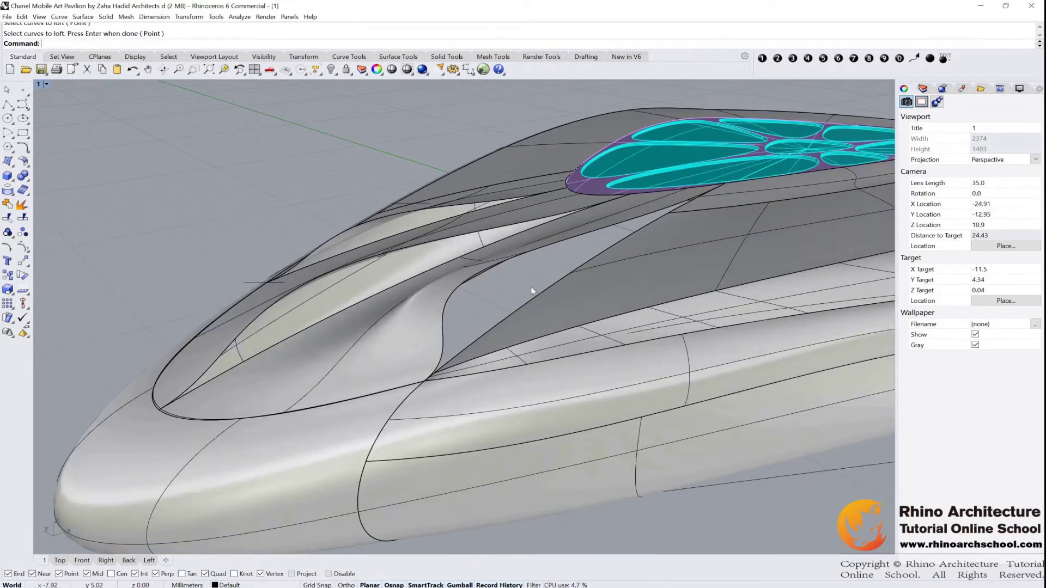
# Loft between the curved edge and the straight joined curve of the side triangular opening, using the Normal style without simplifying
pyautogui.click(8, 161)
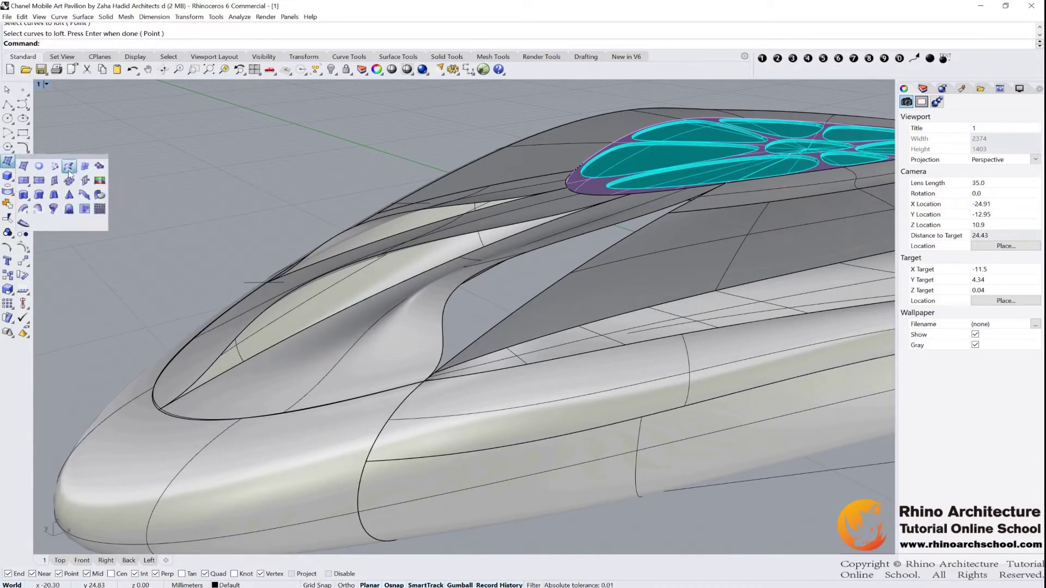
pyautogui.keyDown('shift'); pyautogui.moveTo(463, 297); pyautogui.dragTo(535, 265, button='right'); pyautogui.keyUp('shift')
pyautogui.rightClick(535, 264)
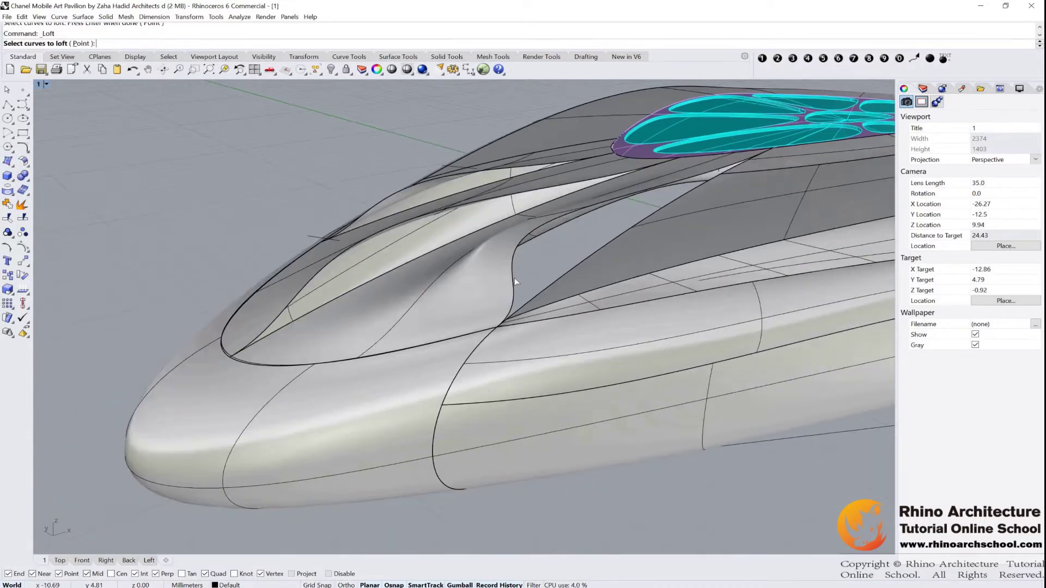
pyautogui.click(512, 278)
pyautogui.click(544, 286)
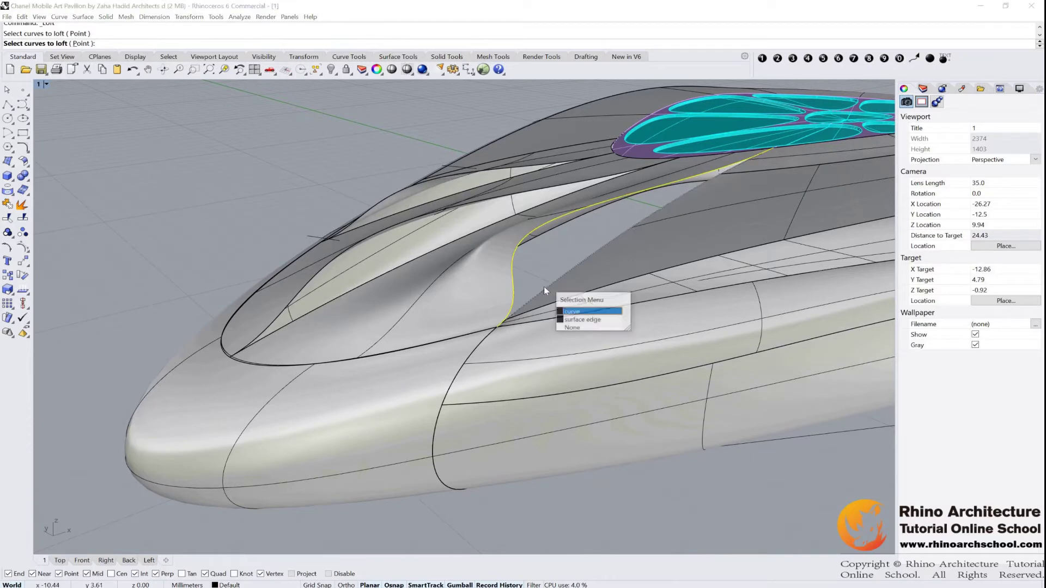
pyautogui.click(566, 315)
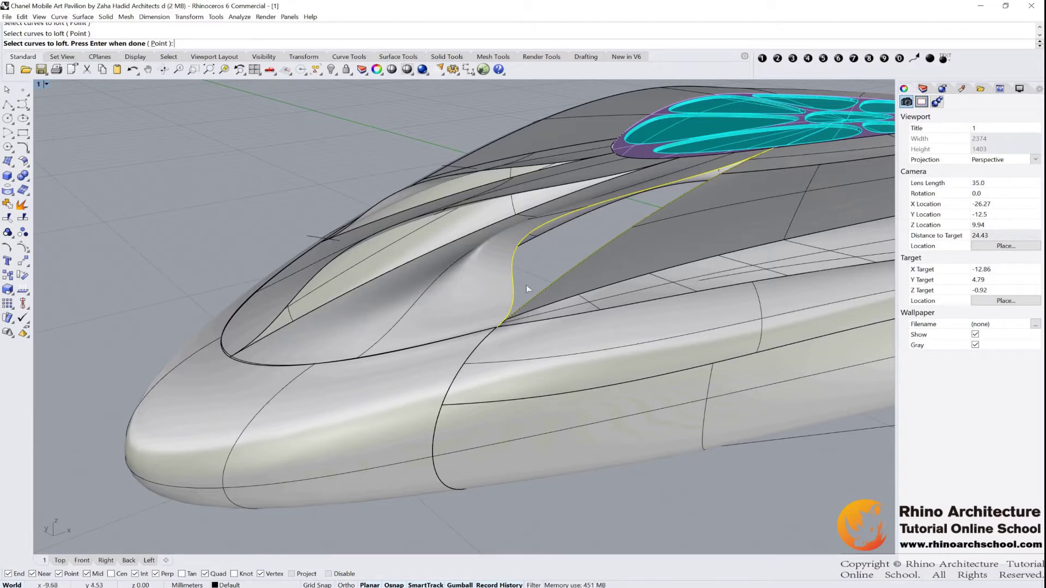
pyautogui.scroll(-3, 720, 176)
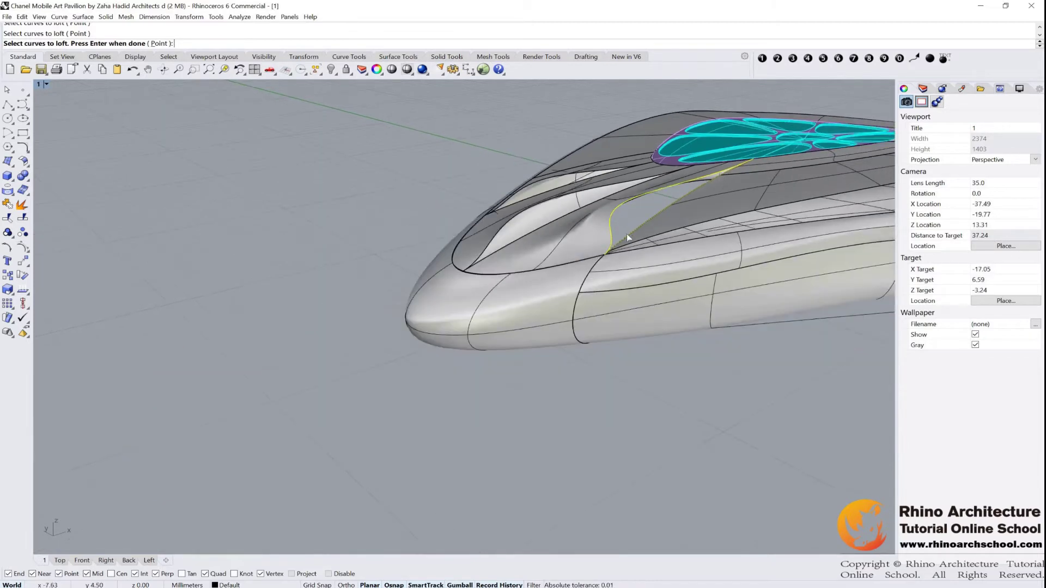
pyautogui.press('Return')
pyautogui.click(651, 458)
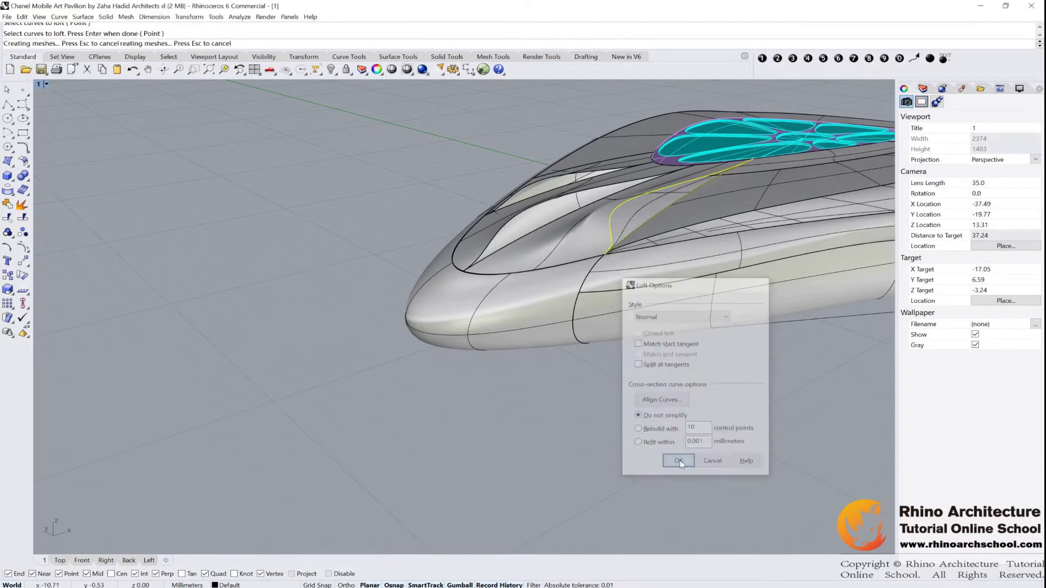
# Try to explode the lofted surface in the side triangular opening, and clear the selection
pyautogui.scroll(4, 755, 153)
pyautogui.moveTo(474, 233); pyautogui.dragTo(642, 208, button='right')
pyautogui.click(570, 228)
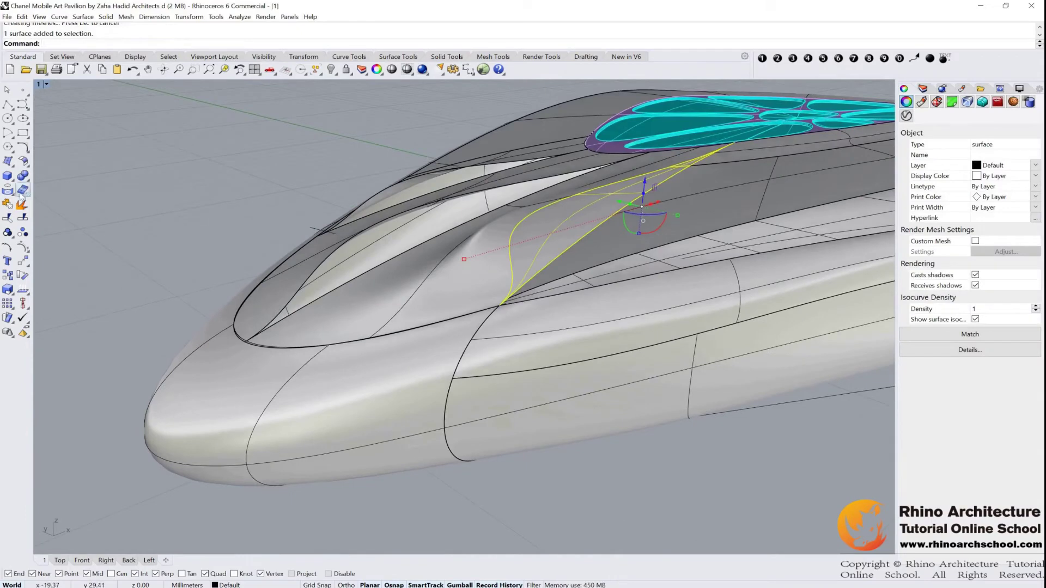
pyautogui.click(24, 209)
pyautogui.moveTo(692, 180); pyautogui.dragTo(674, 199, button='right')
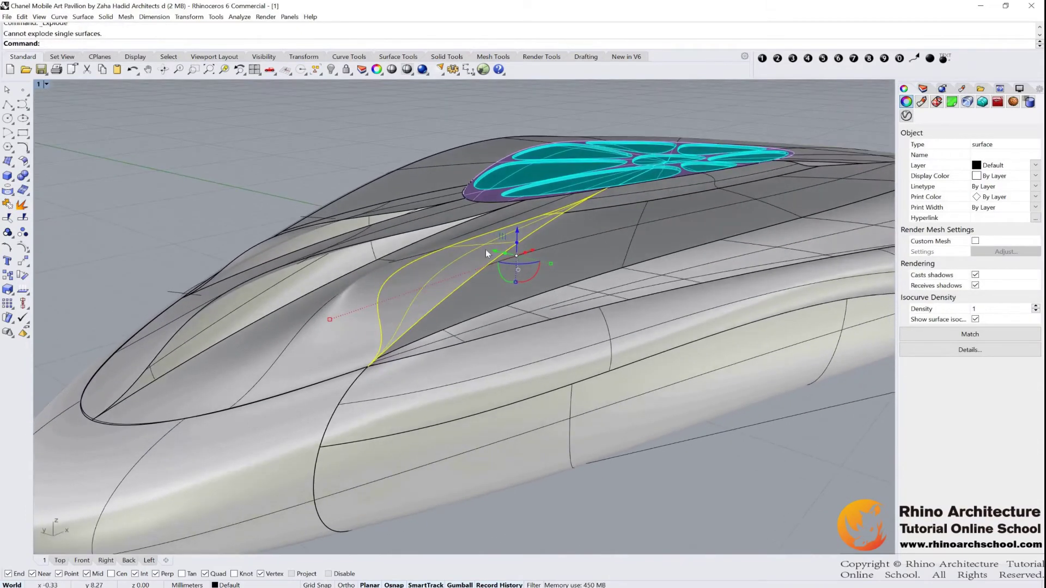
pyautogui.press('Escape')
pyautogui.click(547, 217)
pyautogui.moveTo(546, 217); pyautogui.dragTo(351, 275, button='right')
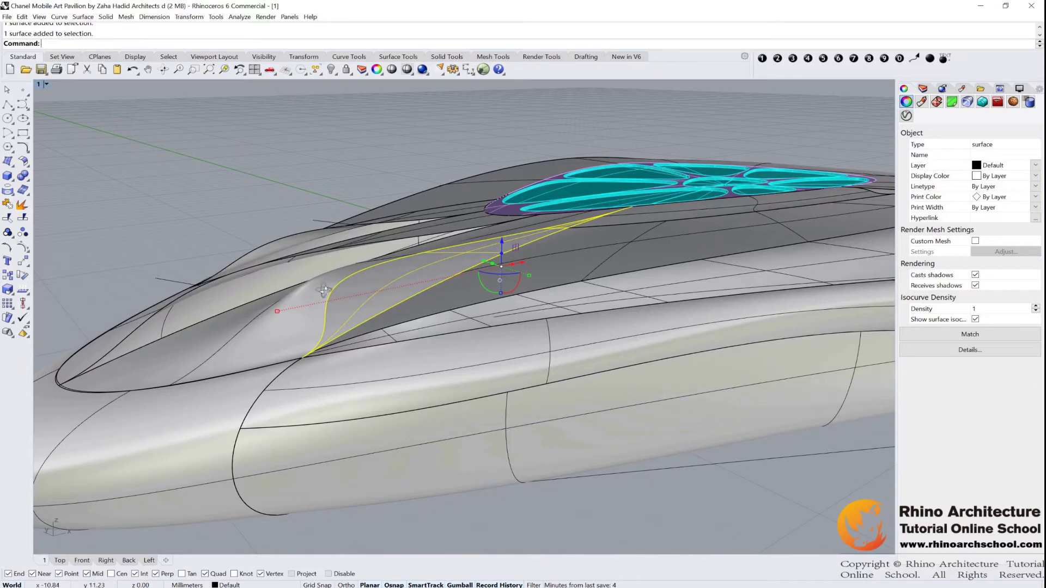
pyautogui.moveTo(324, 290); pyautogui.dragTo(393, 321, button='right')
pyautogui.click(210, 217)
# Try to loft across the middle triangular opening with the Normal style, rebuilding the cross-section curves with 10 control points
pyautogui.keyDown('shift'); pyautogui.moveTo(245, 241); pyautogui.dragTo(355, 223, button='right'); pyautogui.keyUp('shift')
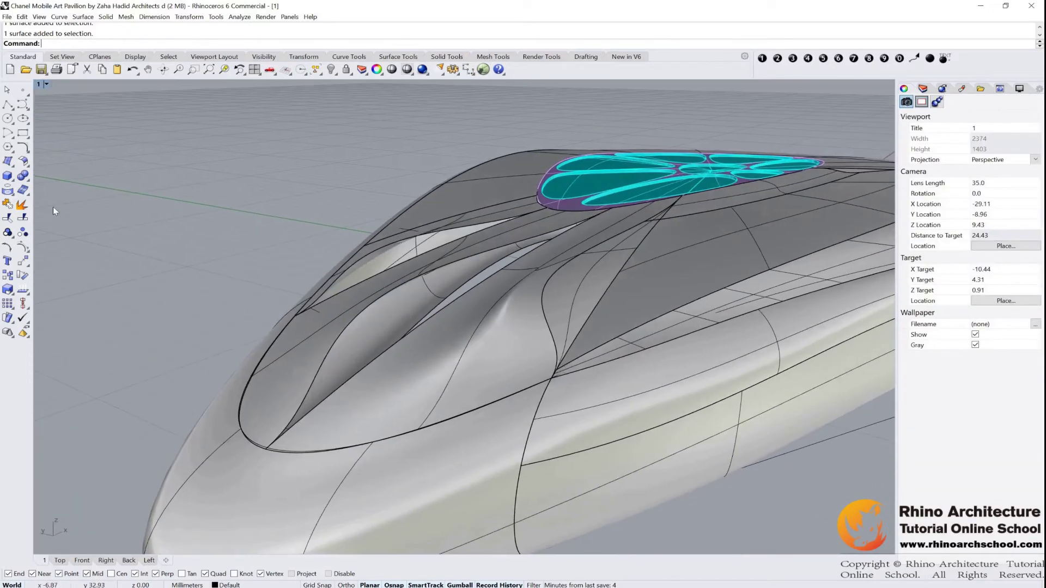
pyautogui.click(8, 161)
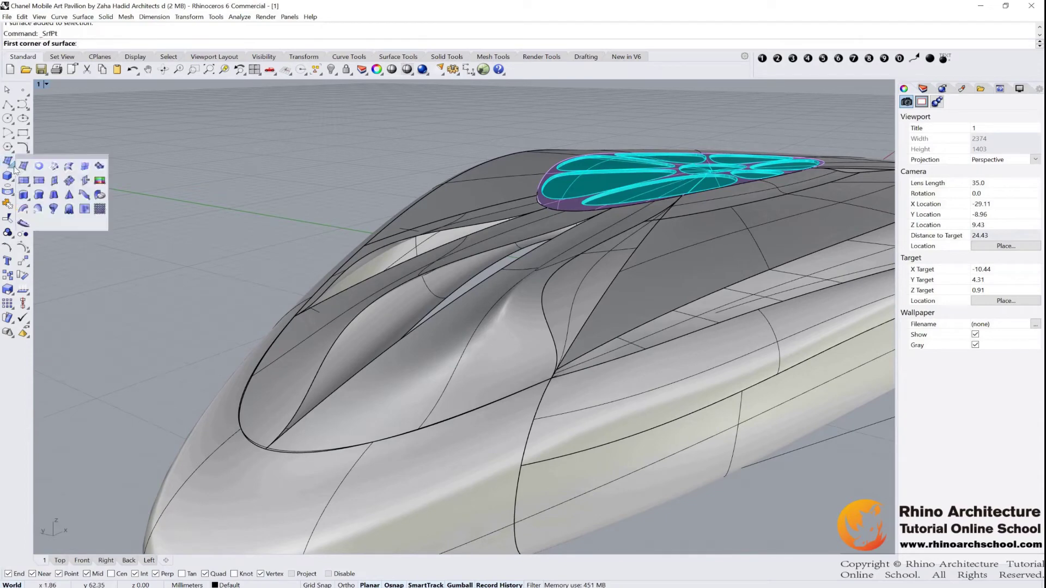
pyautogui.click(78, 173)
pyautogui.click(466, 257)
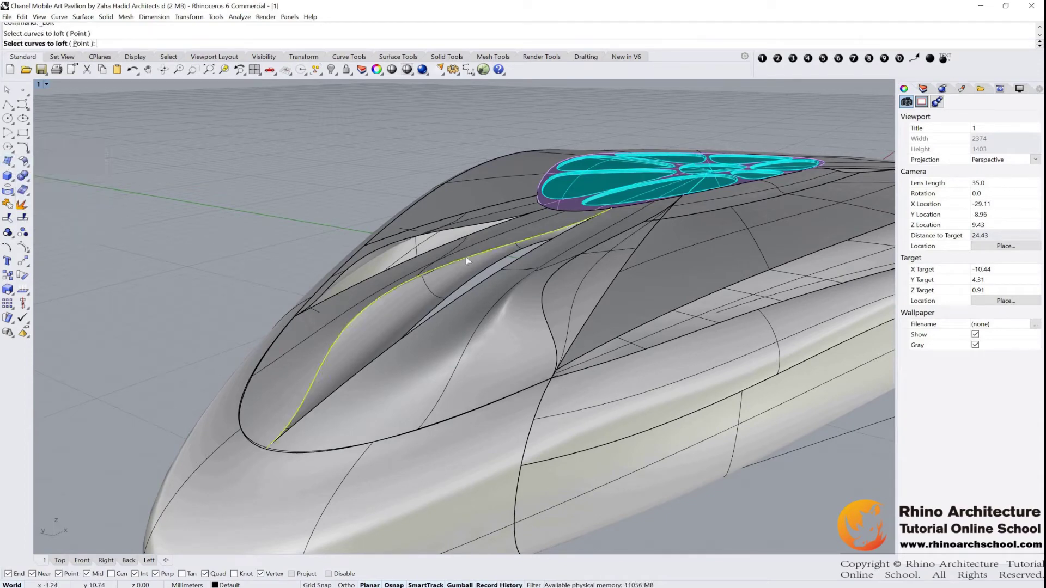
pyautogui.click(486, 277)
pyautogui.press('Return')
pyautogui.scroll(-1, 614, 217)
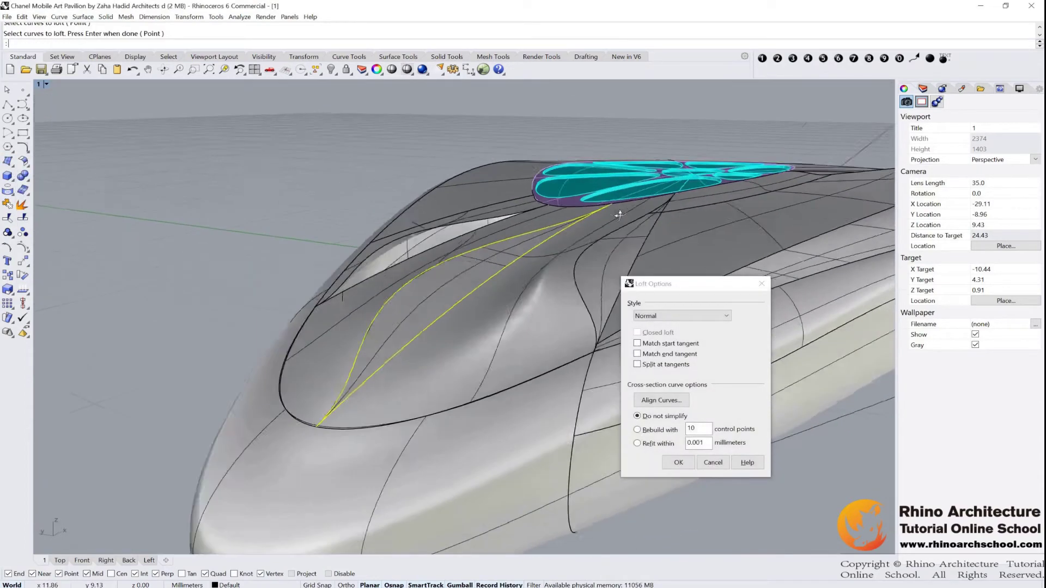
pyautogui.click(653, 431)
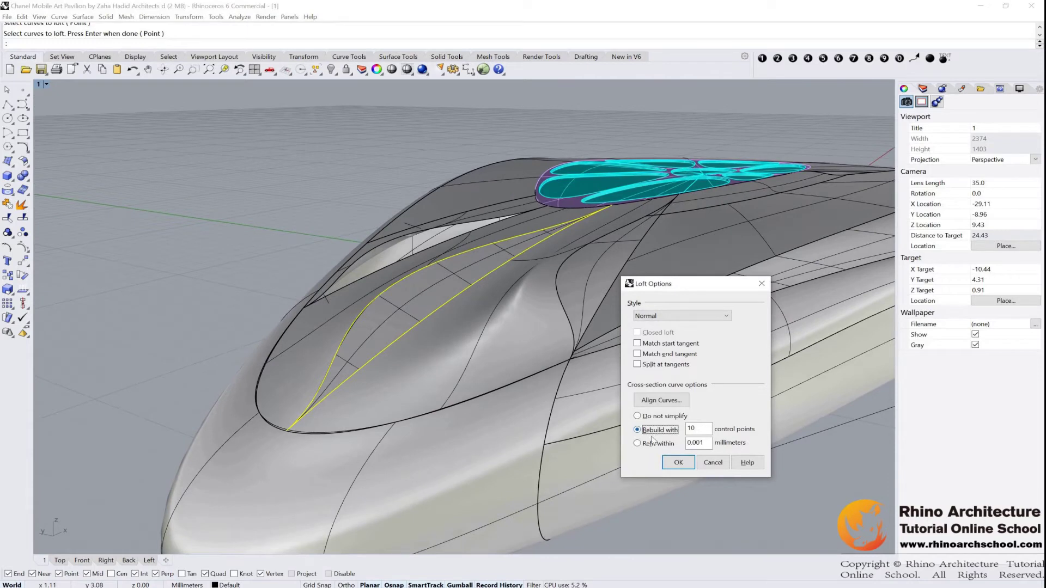
pyautogui.click(706, 429)
pyautogui.scroll(1, 420, 329)
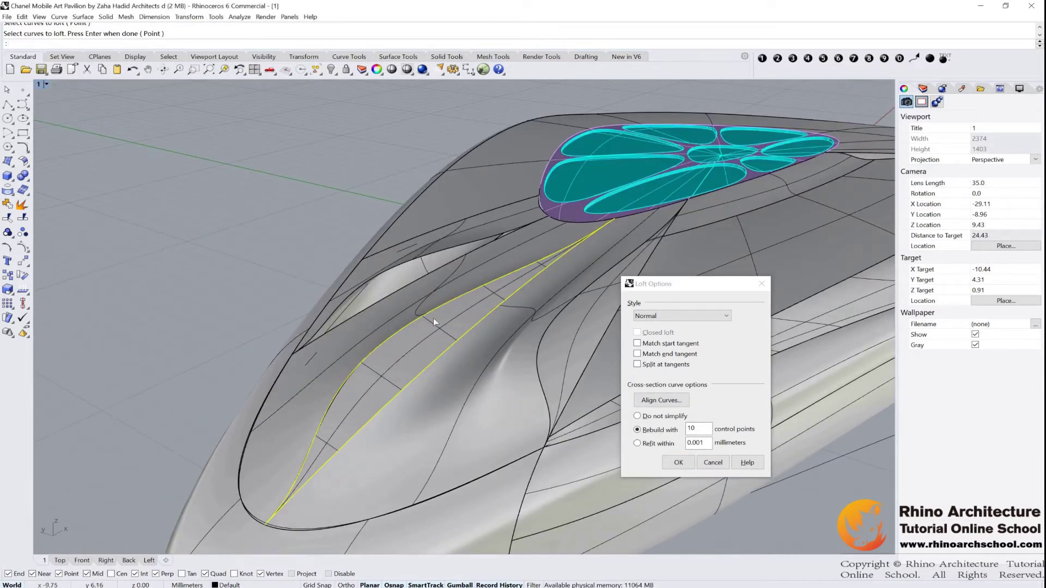
pyautogui.click(679, 463)
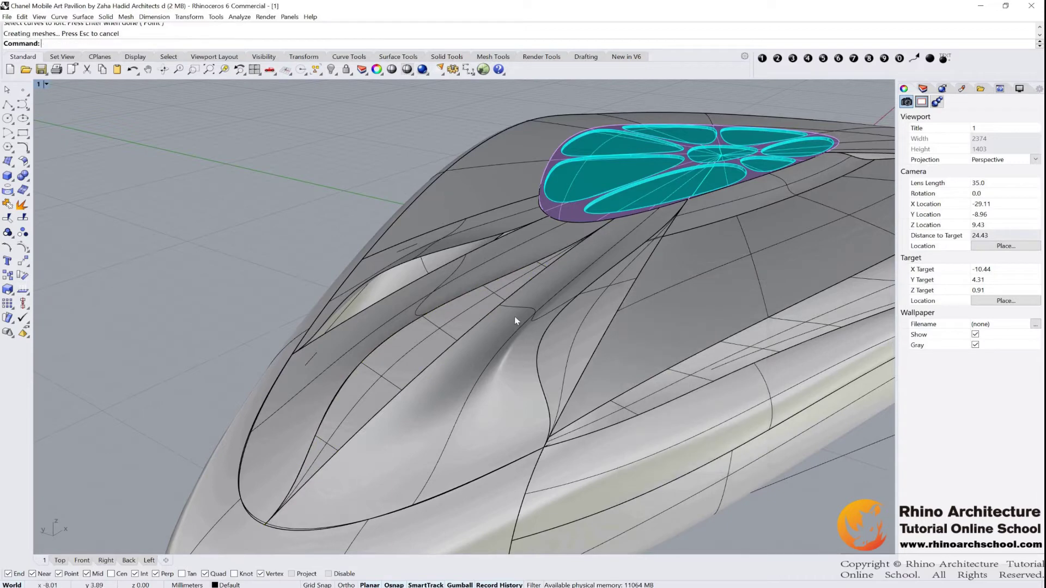
# Delete the lofted surface with 10 rebuilt control points from the middle triangular opening
pyautogui.scroll(6, 368, 457)
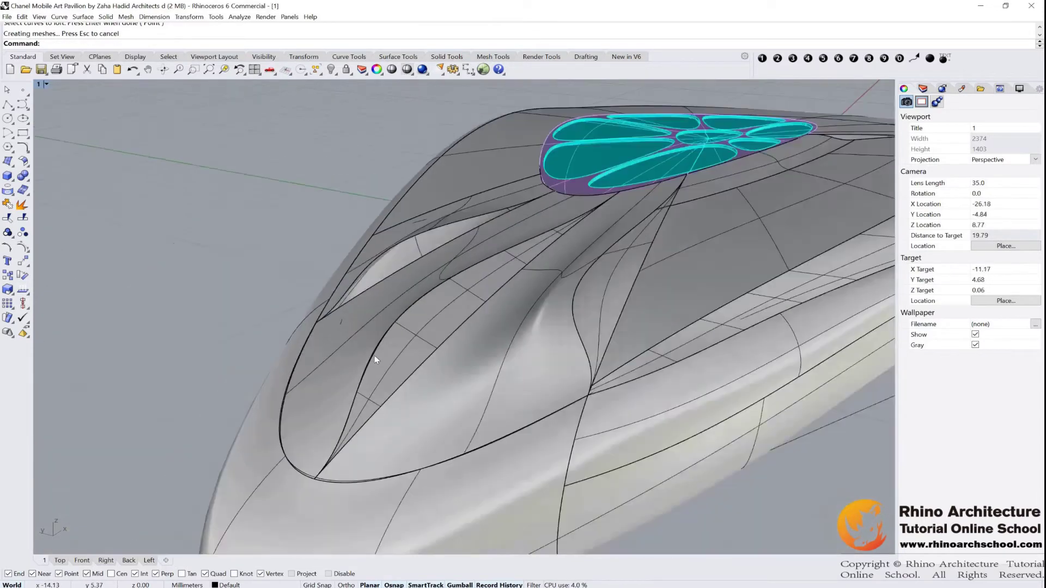
pyautogui.click(444, 336)
pyautogui.press('Return')
pyautogui.press('Delete')
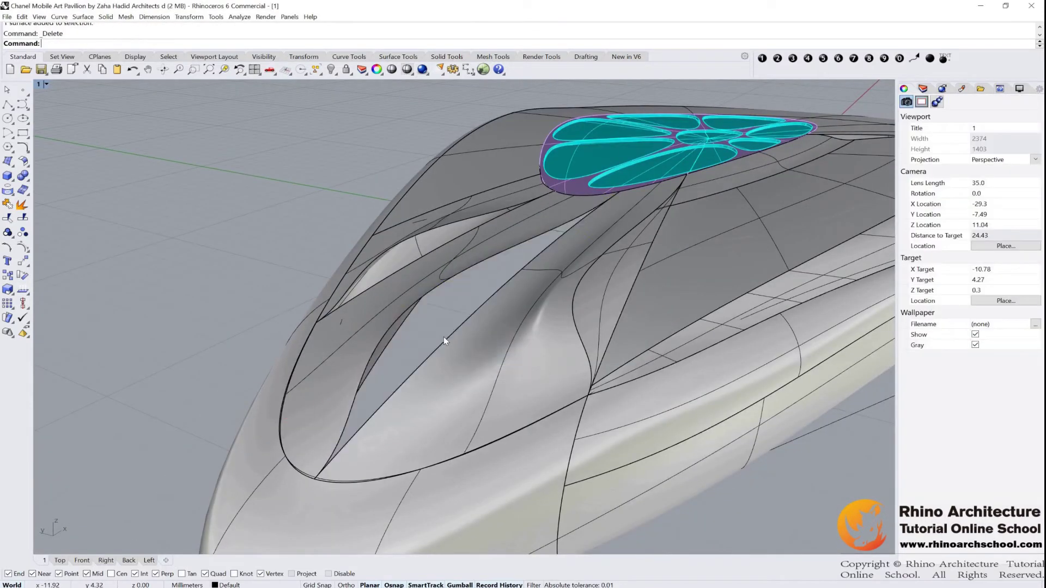
pyautogui.click(11, 169)
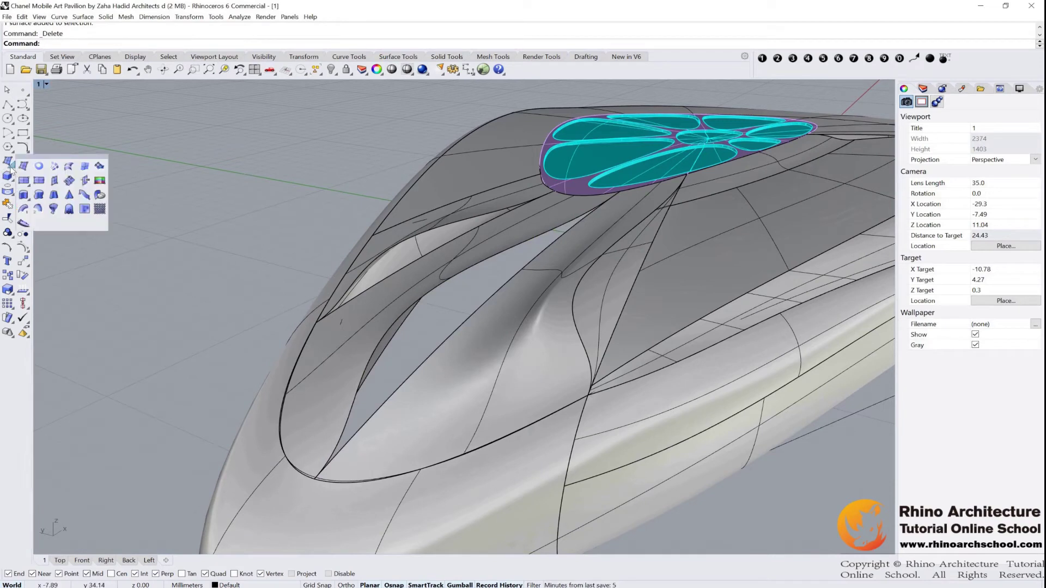
pyautogui.click(67, 166)
pyautogui.click(490, 258)
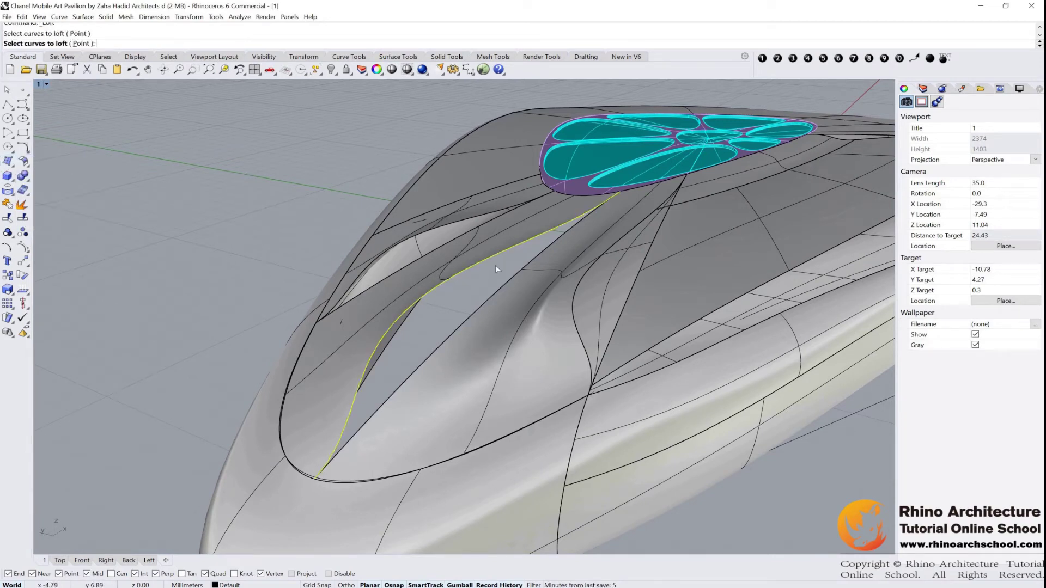
pyautogui.click(506, 283)
pyautogui.press('Return')
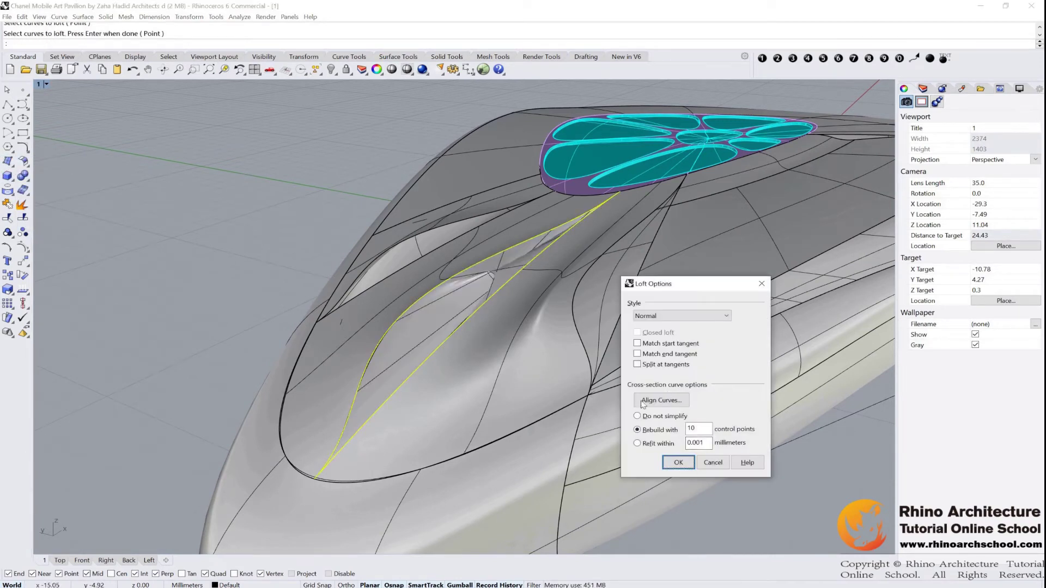
pyautogui.click(643, 402)
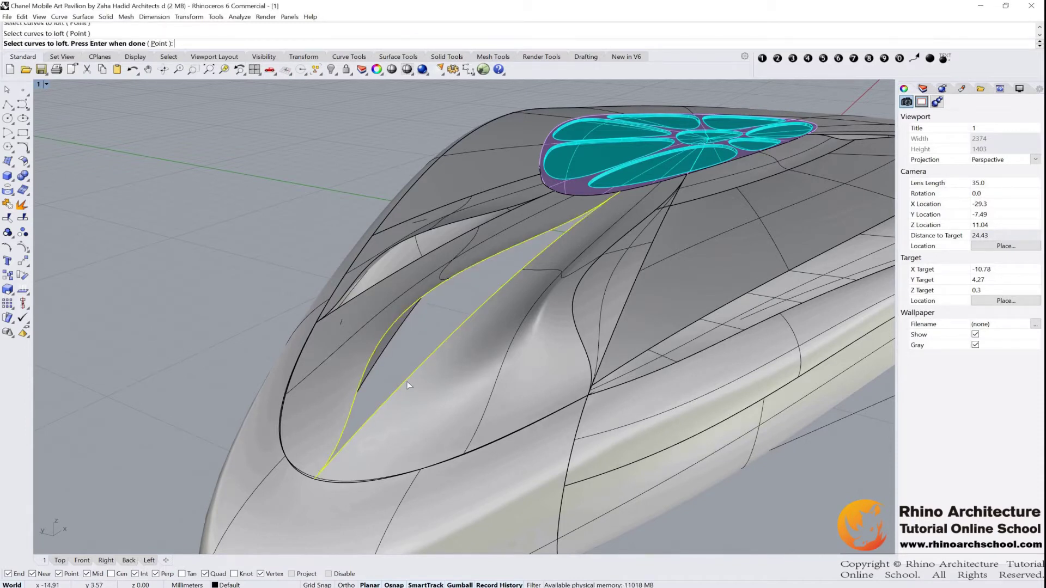
pyautogui.press('Return')
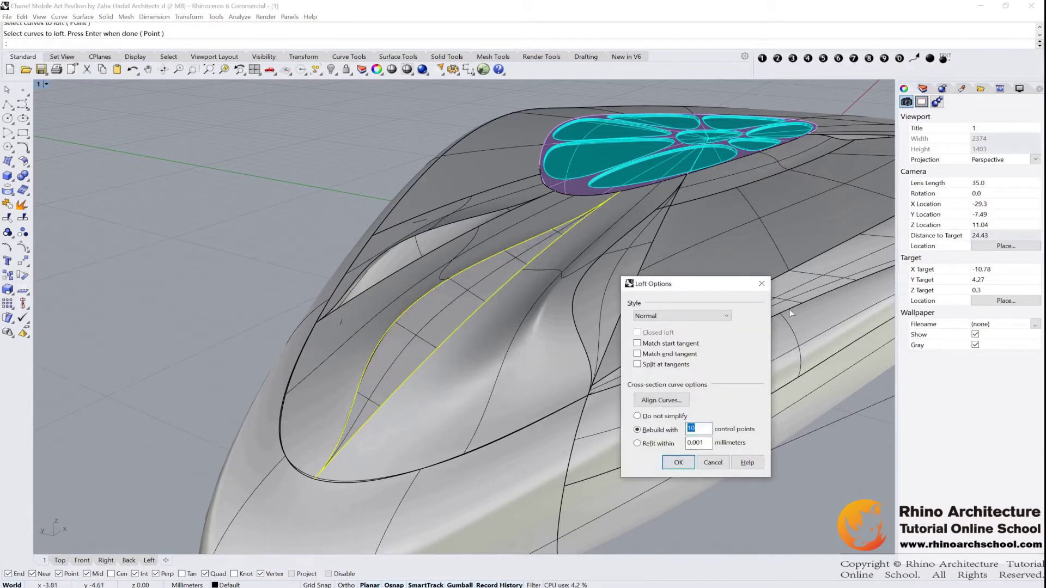
pyautogui.press('Escape')
# Try to loft between the curved and straight edges of the middle opening, rebuilding the cross-section curves with 30 control points
pyautogui.press('Return')
pyautogui.click(374, 351)
pyautogui.click(406, 381)
pyautogui.press('Return')
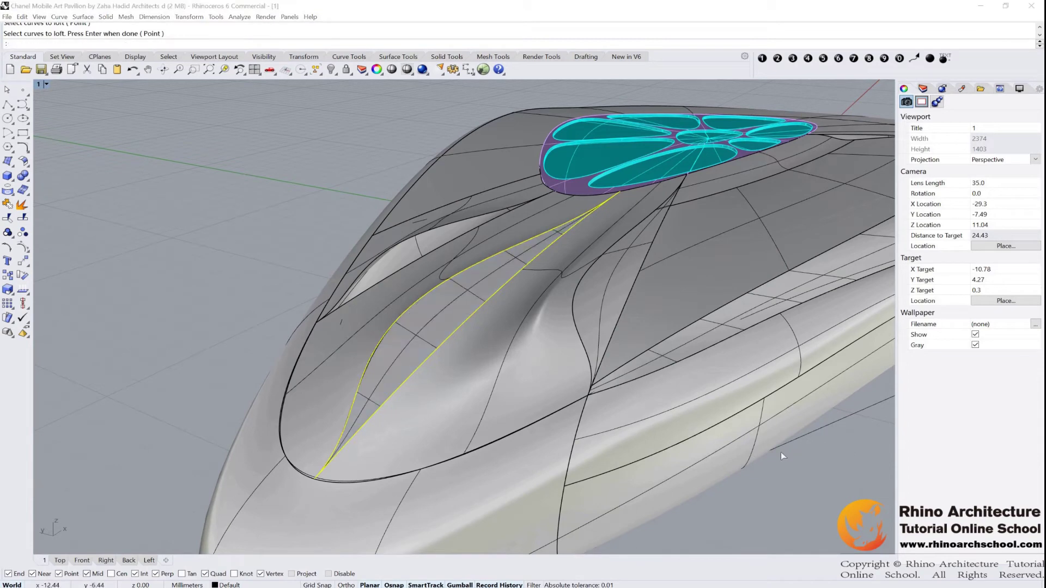
pyautogui.press('Return')
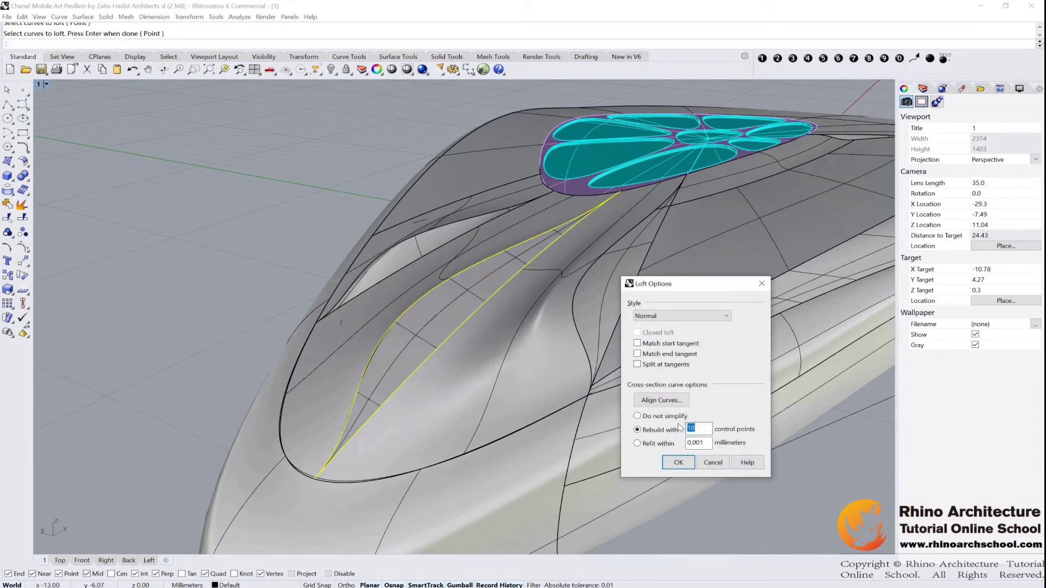
pyautogui.press('Return')
# Inspect the fit of the densely rebuilt loft along the middle opening's edges, and delete that surface
pyautogui.scroll(2, 340, 436)
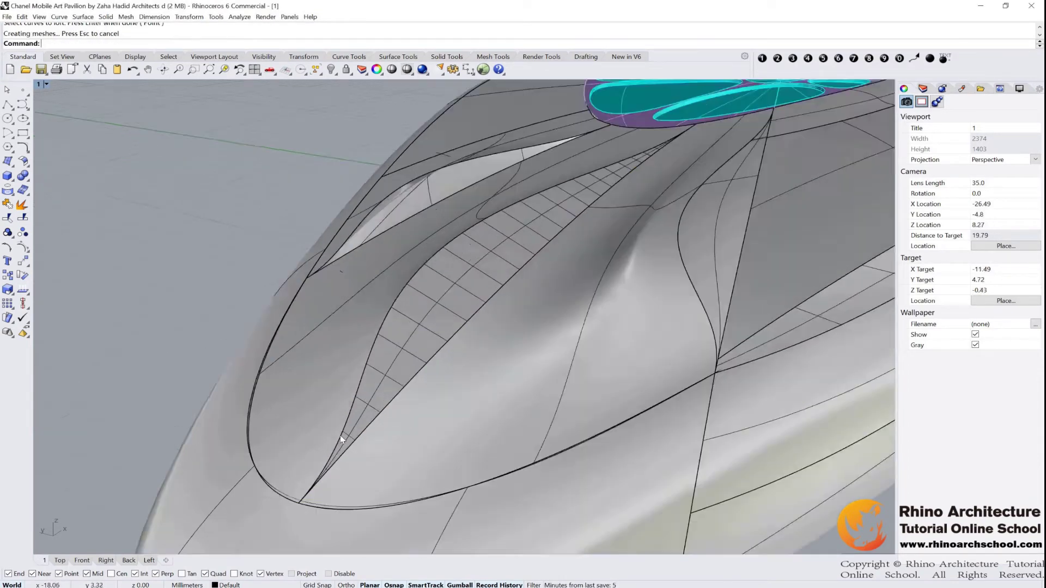
pyautogui.scroll(8, 340, 436)
pyautogui.scroll(-10, 346, 331)
pyautogui.moveTo(475, 278)
pyautogui.mouseDown(button='right')
pyautogui.moveTo(485, 262)
pyautogui.moveTo(509, 273)
pyautogui.moveTo(479, 280)
pyautogui.mouseUp(button='right')
pyautogui.click(462, 256)
pyautogui.press('Delete')
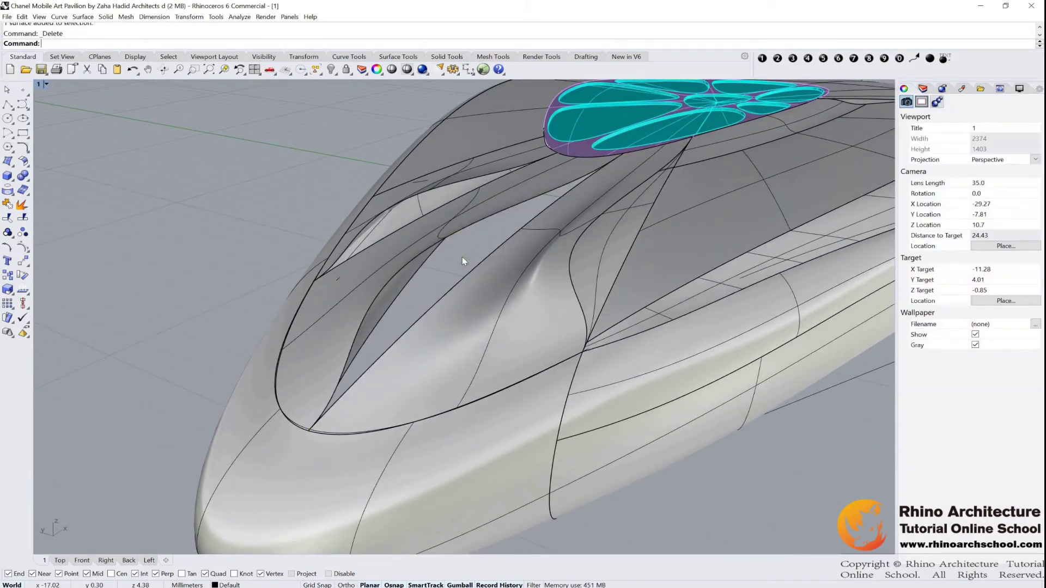
# Loft between the curved and straight edges of the middle triangular opening, using the Normal style with Do not simplify
pyautogui.click(12, 170)
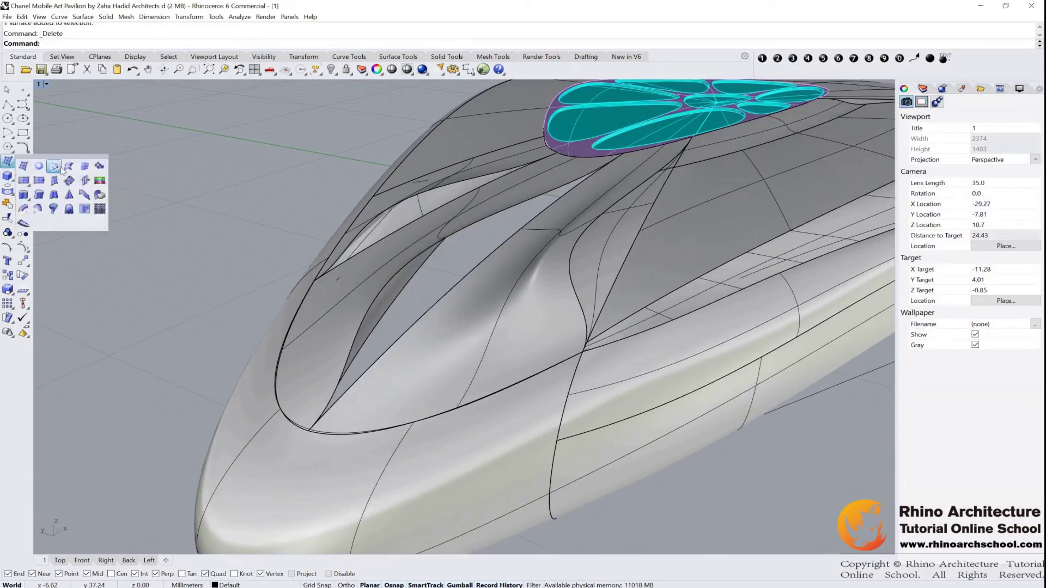
pyautogui.click(57, 167)
pyautogui.click(360, 323)
pyautogui.click(391, 349)
pyautogui.press('Return')
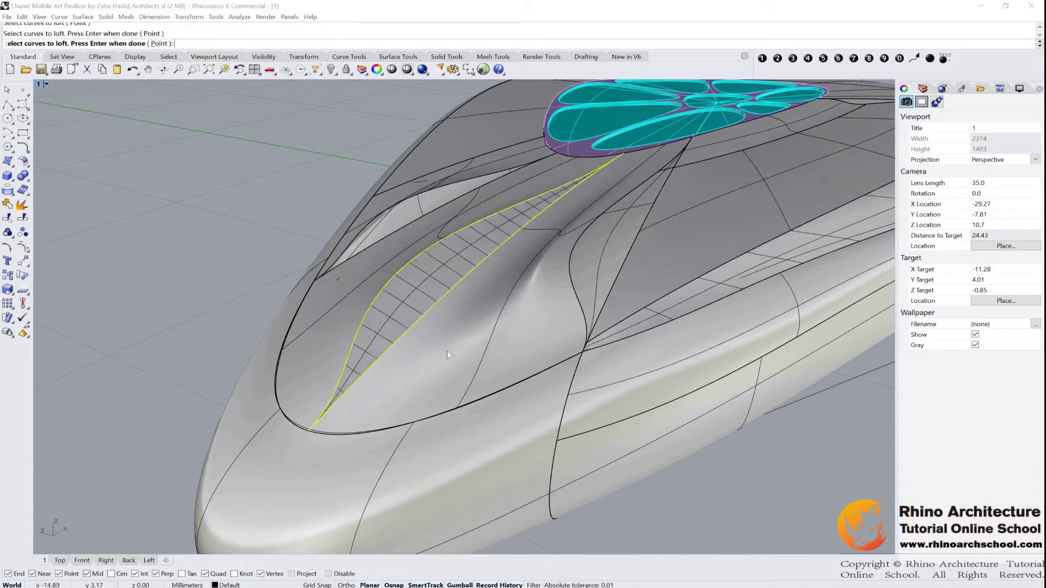
pyautogui.click(637, 429)
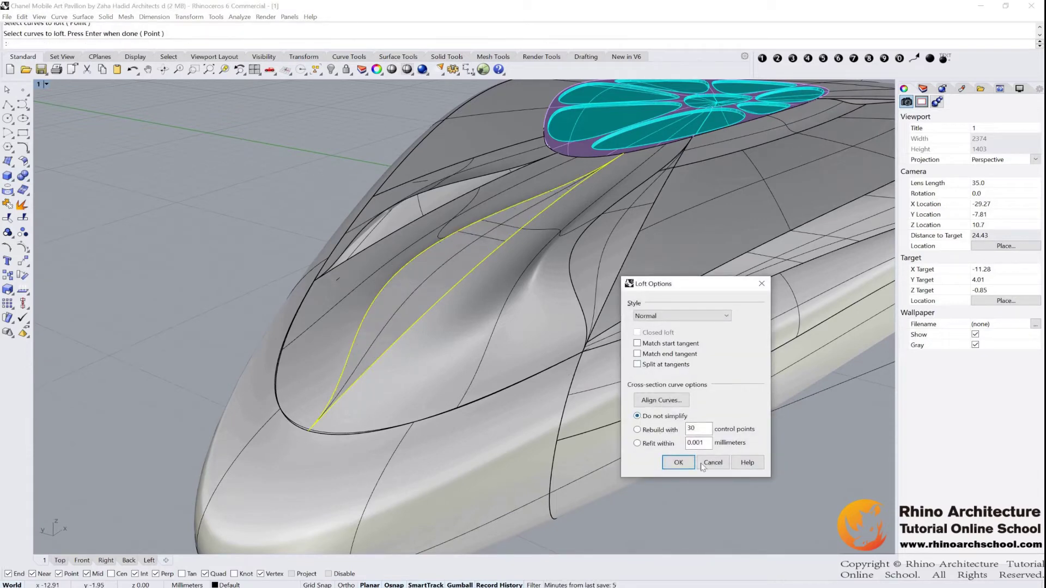
pyautogui.click(678, 462)
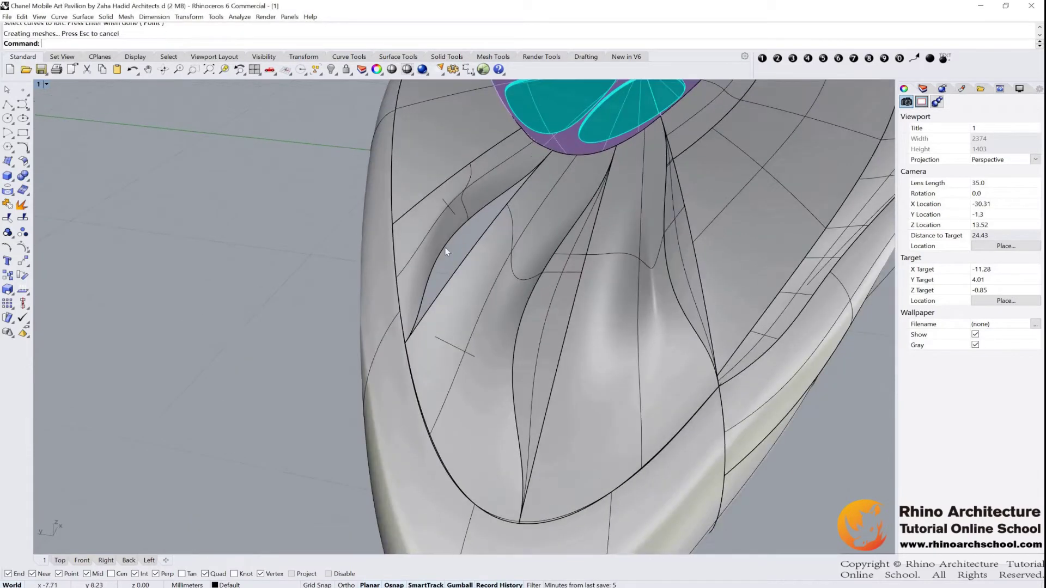
# Loft between the two edges of the remaining narrow roof opening, and try to explode it together with the middle lofted surface
pyautogui.press('Return')
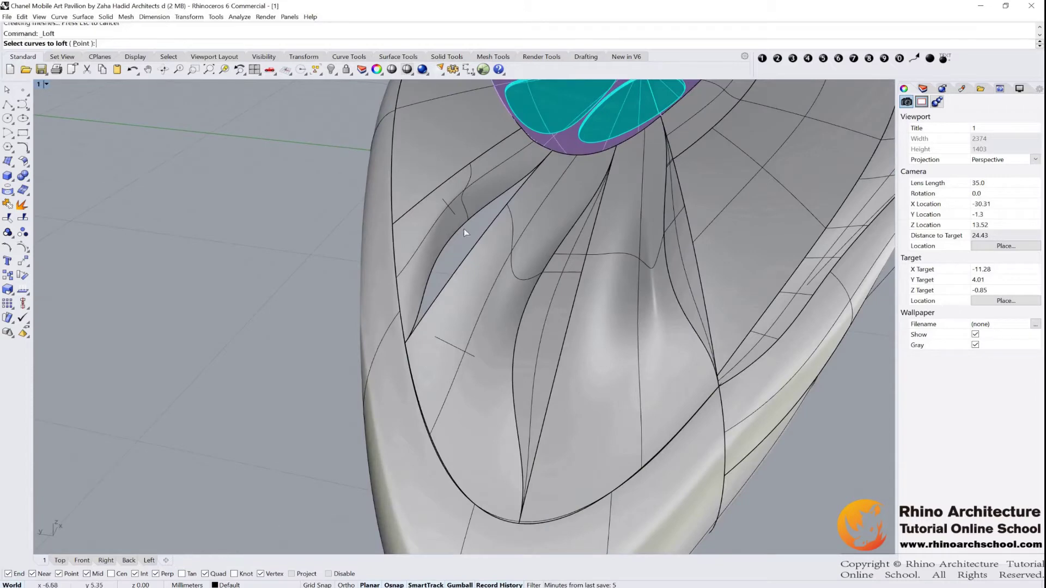
pyautogui.click(463, 228)
pyautogui.click(436, 301)
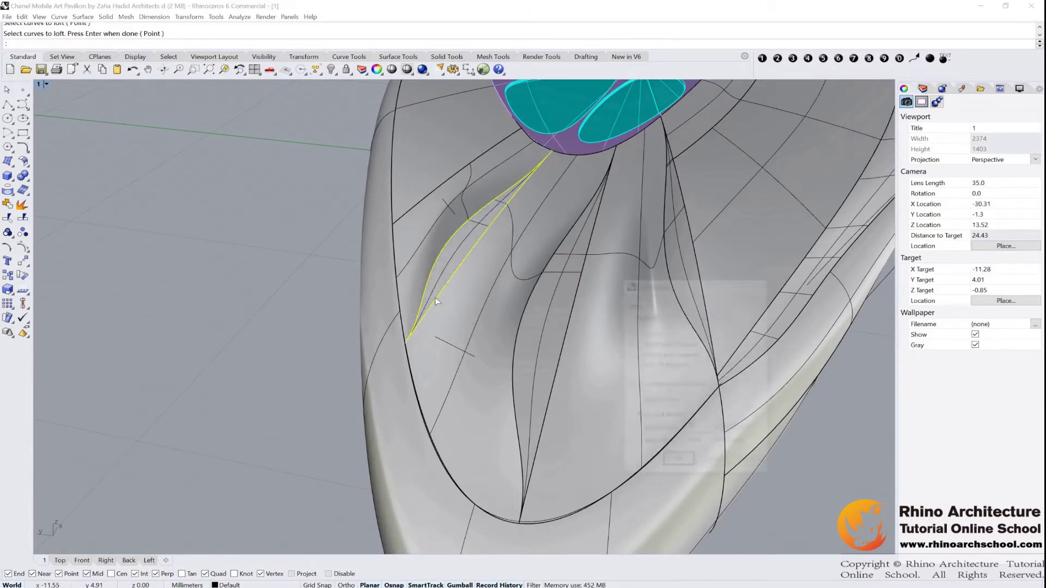
pyautogui.press('Return')
pyautogui.click(679, 462)
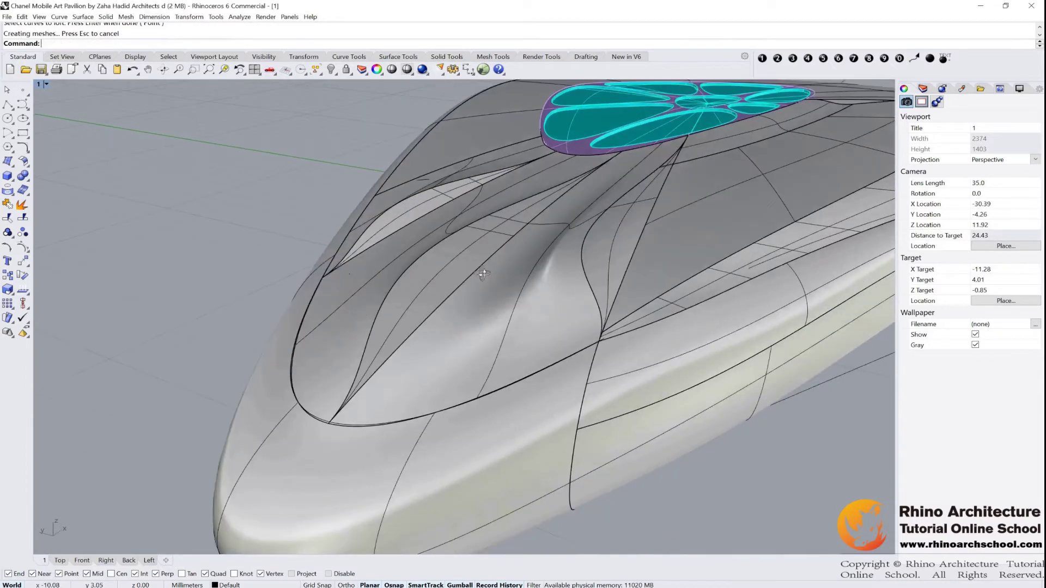
pyautogui.click(23, 203)
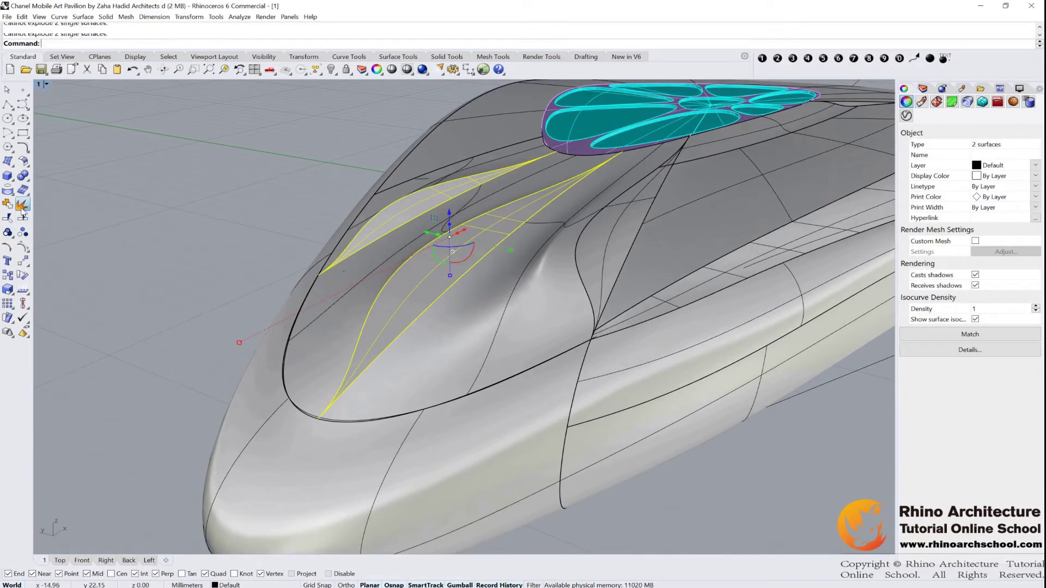
# Examine the lofted surfaces filling the triangular roof openings from several angles against the pavilion's overall form
pyautogui.press('Escape')
pyautogui.scroll(-3, 446, 252)
pyautogui.click(540, 261)
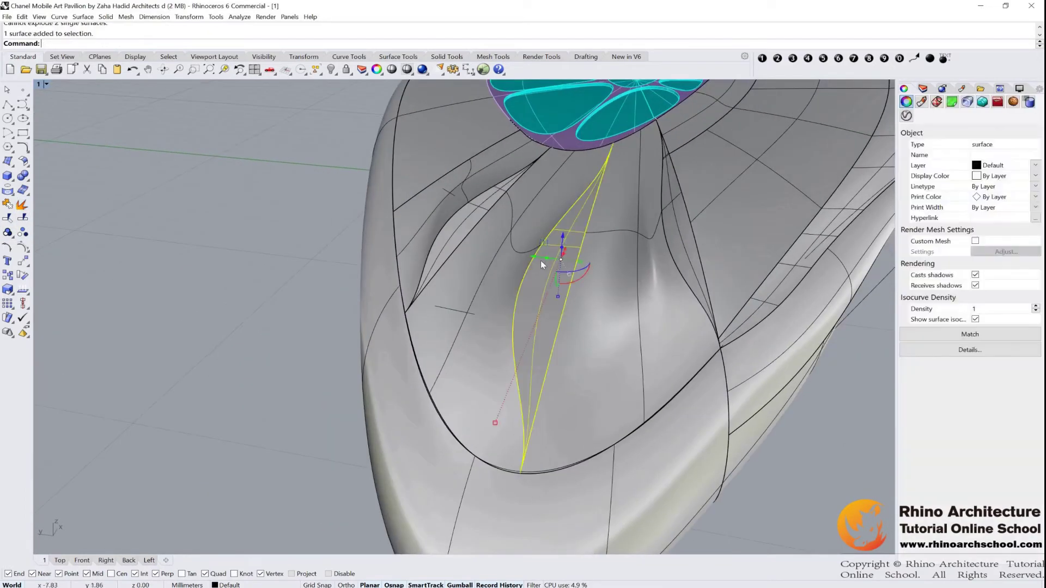
pyautogui.scroll(-5, 447, 206)
pyautogui.moveTo(447, 206); pyautogui.dragTo(518, 226, button='right')
pyautogui.scroll(2, 518, 226)
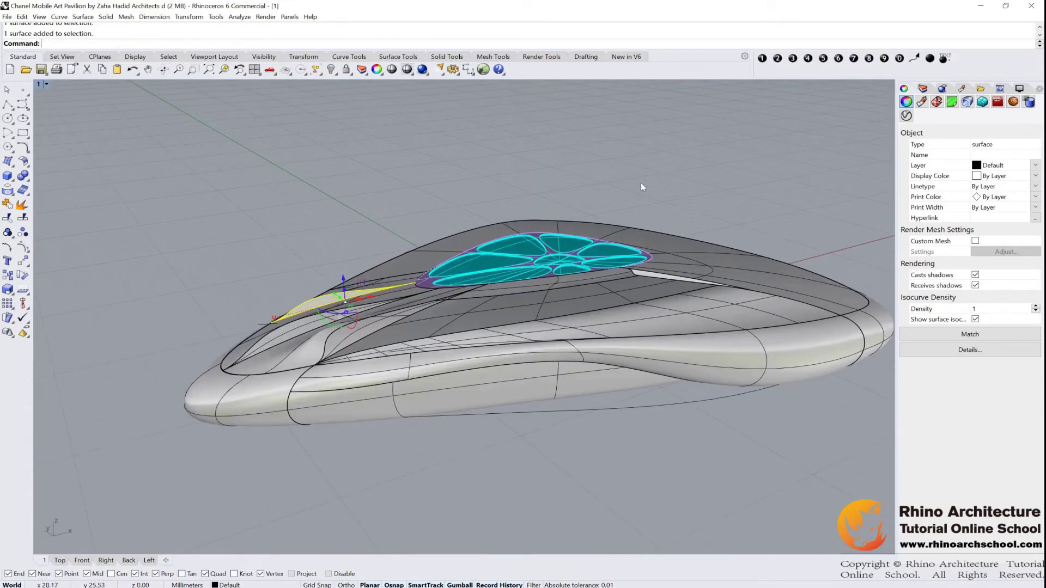
pyautogui.click(640, 182)
pyautogui.moveTo(358, 328); pyautogui.dragTo(388, 326, button='right')
pyautogui.scroll(-1, 388, 326)
pyautogui.scroll(2, 428, 319)
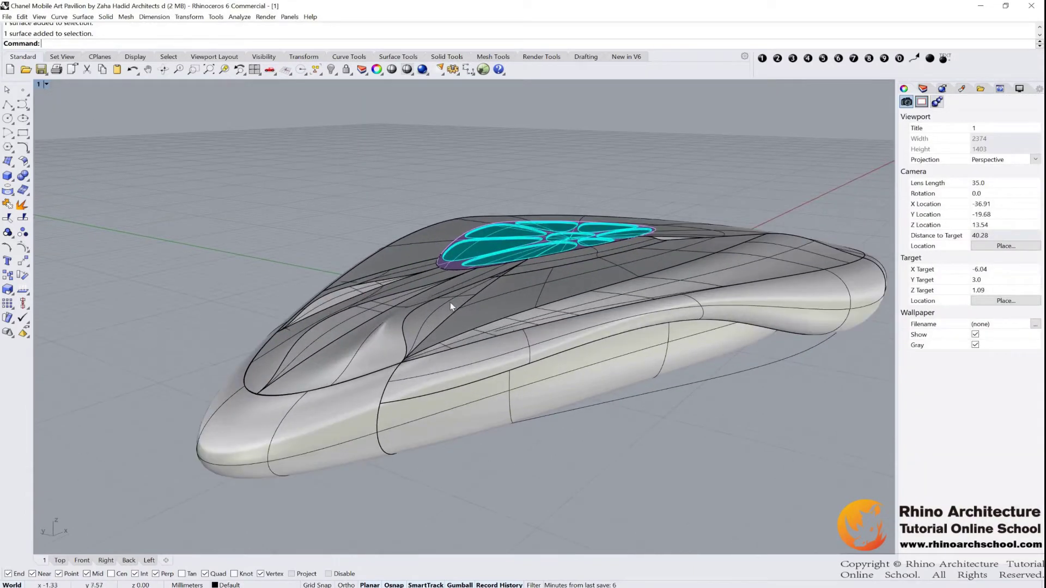
pyautogui.scroll(2, 450, 302)
pyautogui.moveTo(460, 306); pyautogui.dragTo(372, 357, button='right')
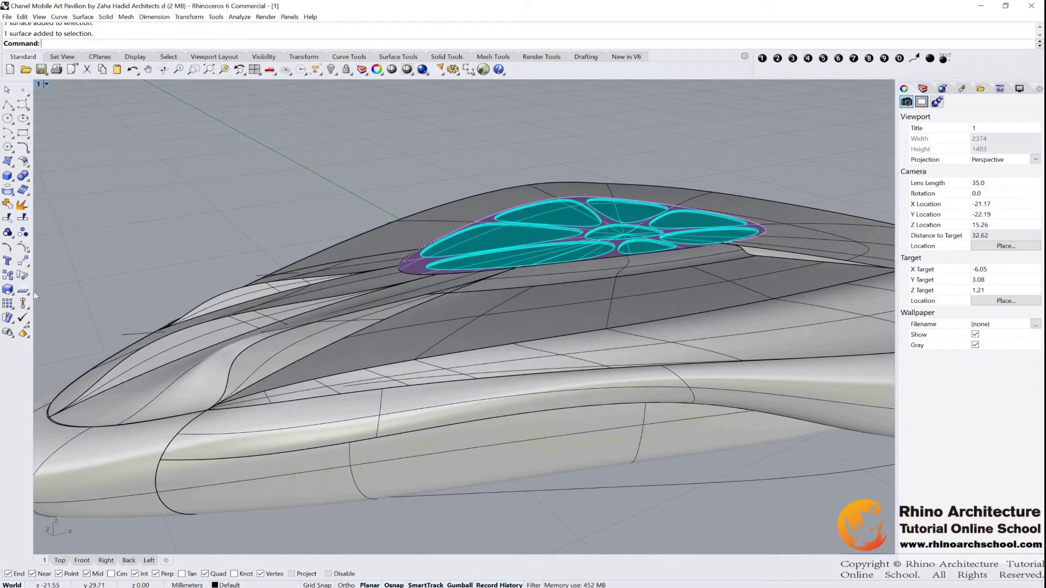
# Float the Surface Tools set over the empty area of the viewport and label it with text dot 1
pyautogui.click(24, 163)
pyautogui.moveTo(68, 158); pyautogui.dragTo(177, 112)
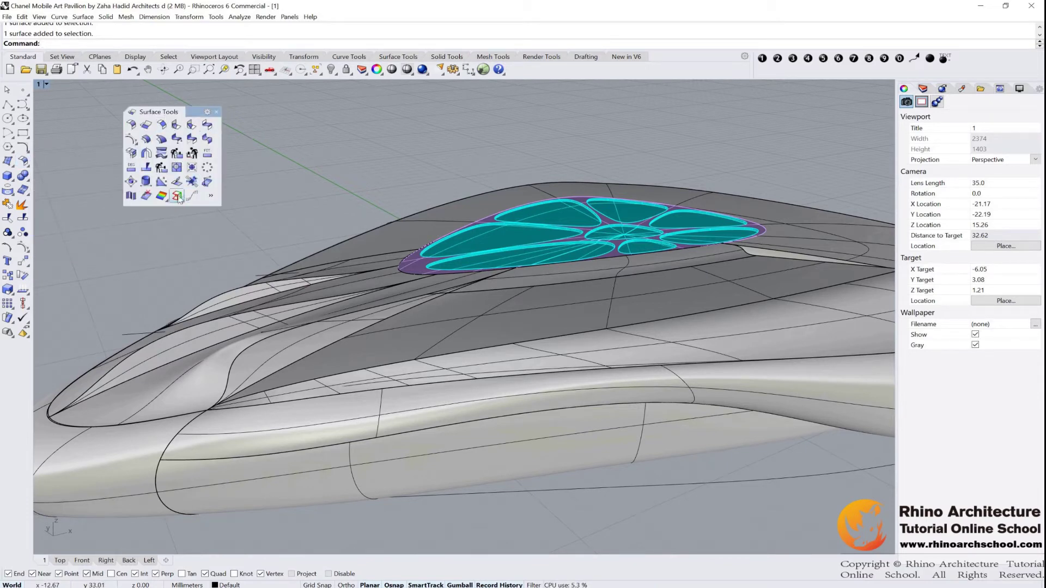
pyautogui.click(769, 60)
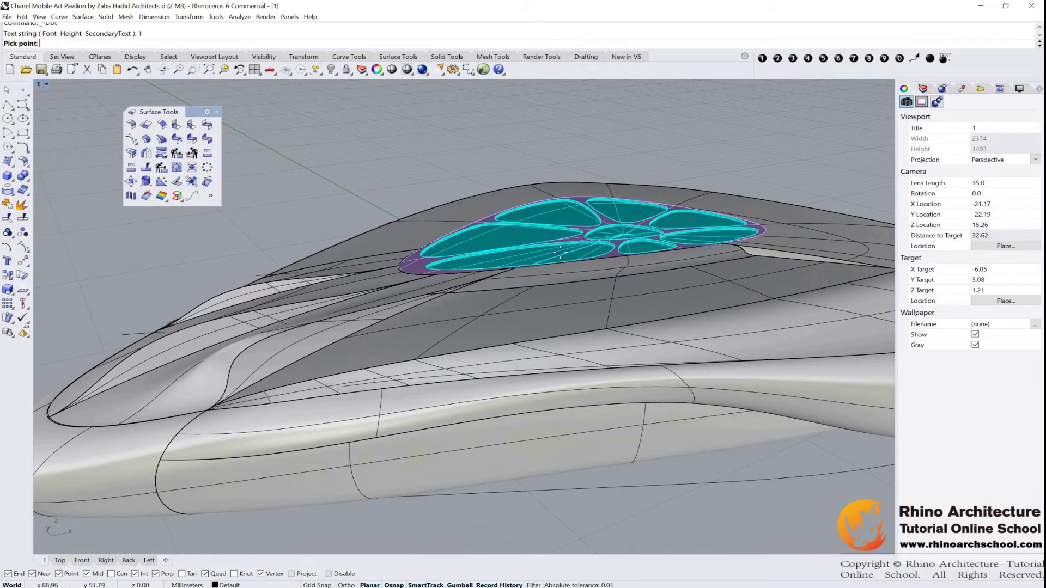
pyautogui.click(180, 216)
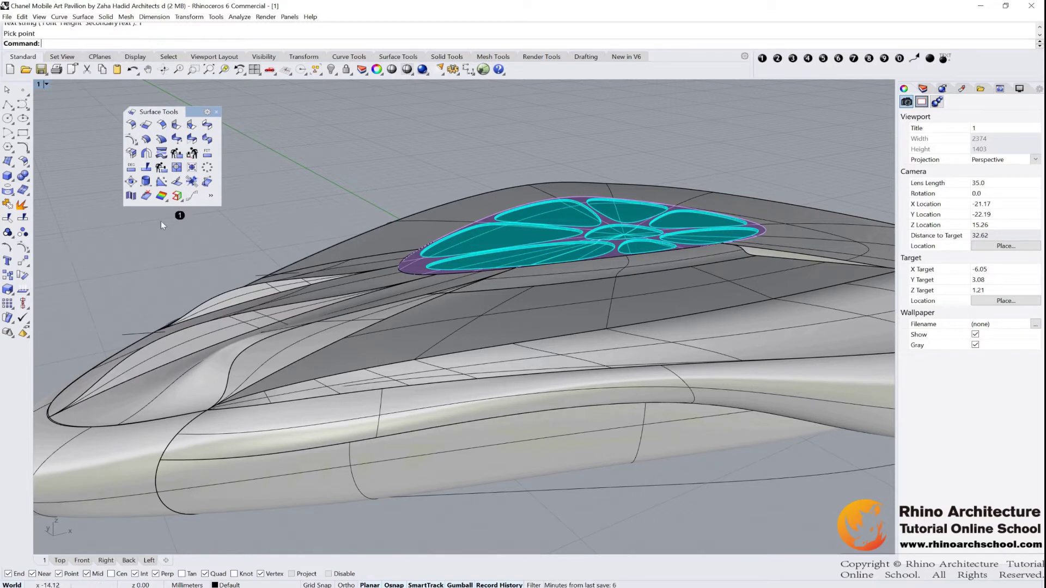
# Float the Edge Tools set beside Surface Tools and label it with text dot 2
pyautogui.click(181, 200)
pyautogui.moveTo(235, 205); pyautogui.dragTo(284, 136)
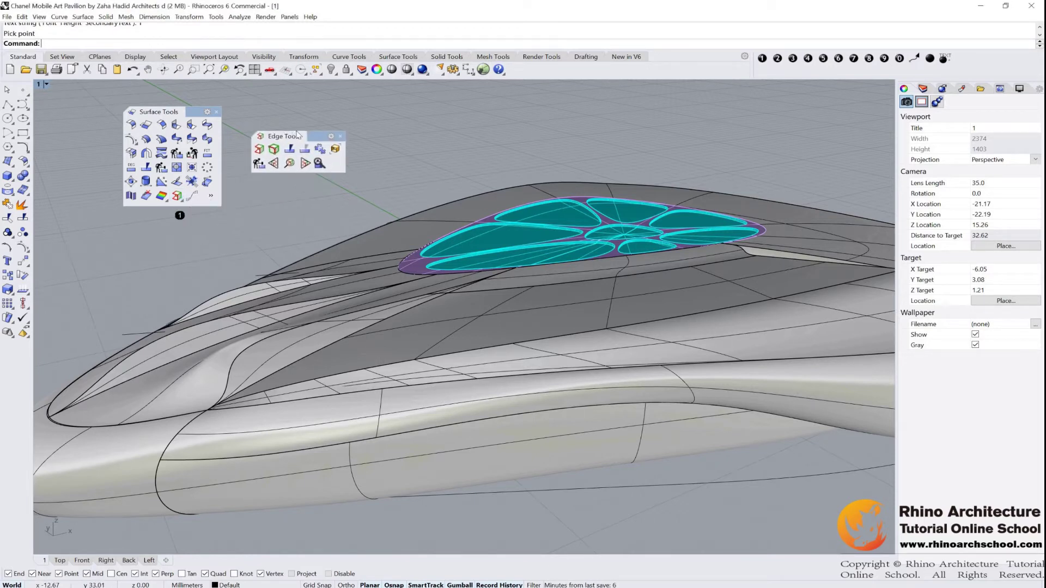
pyautogui.click(778, 60)
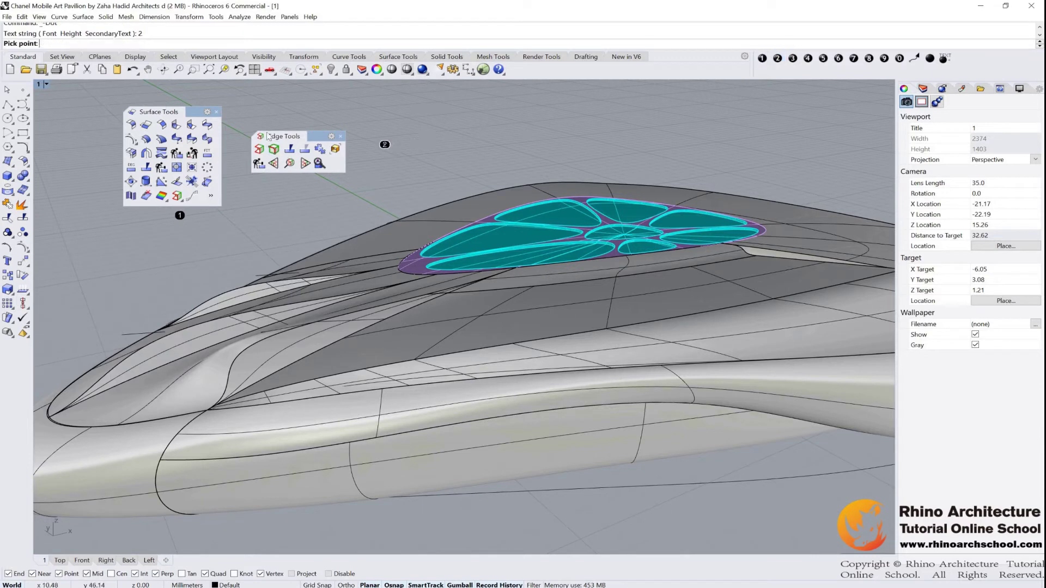
pyautogui.click(289, 122)
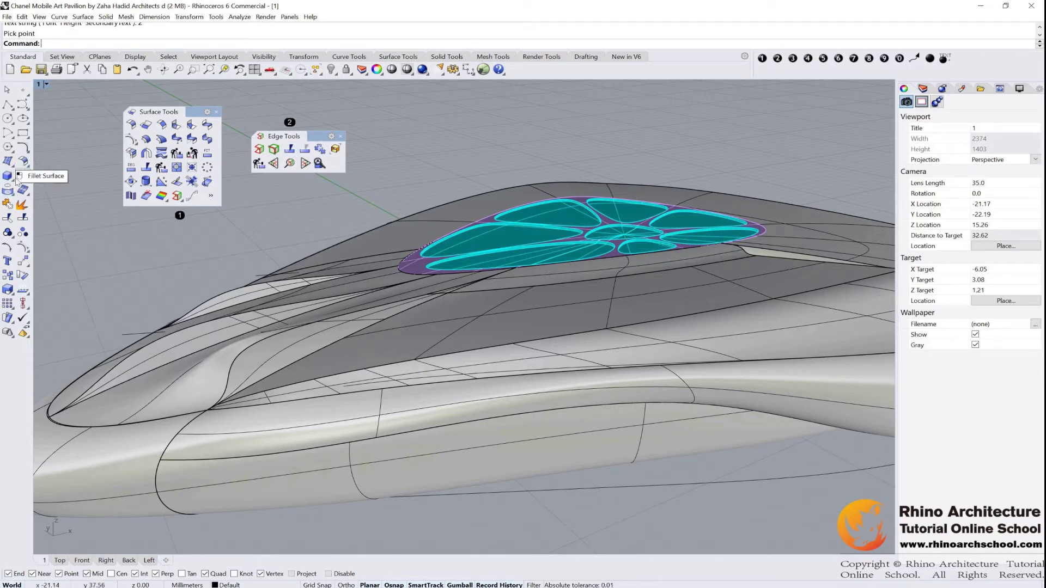
# Float the Curve From Object set below Surface Tools and label it with text dot 3
pyautogui.click(15, 198)
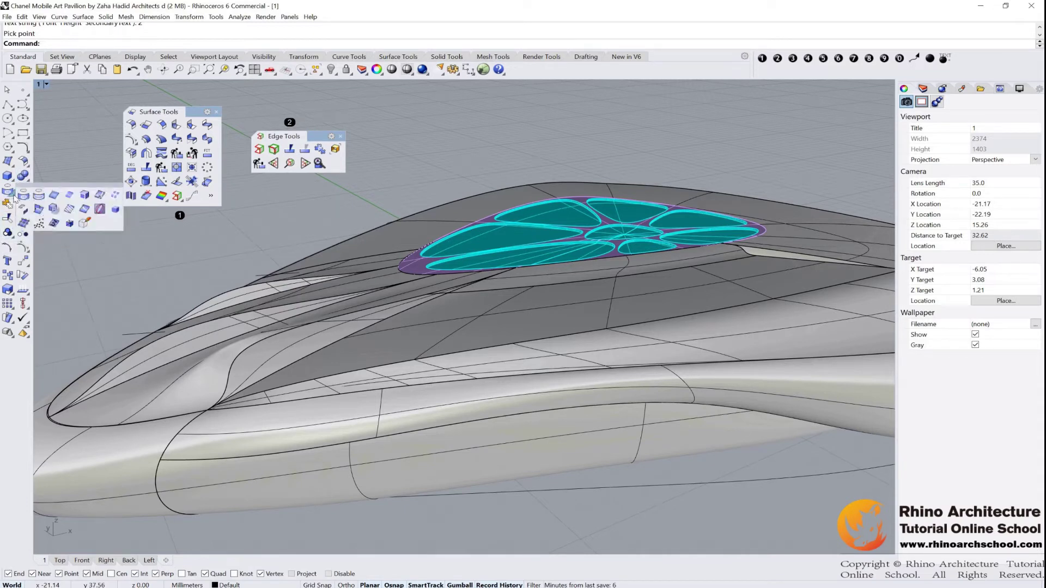
pyautogui.moveTo(43, 188); pyautogui.dragTo(159, 264)
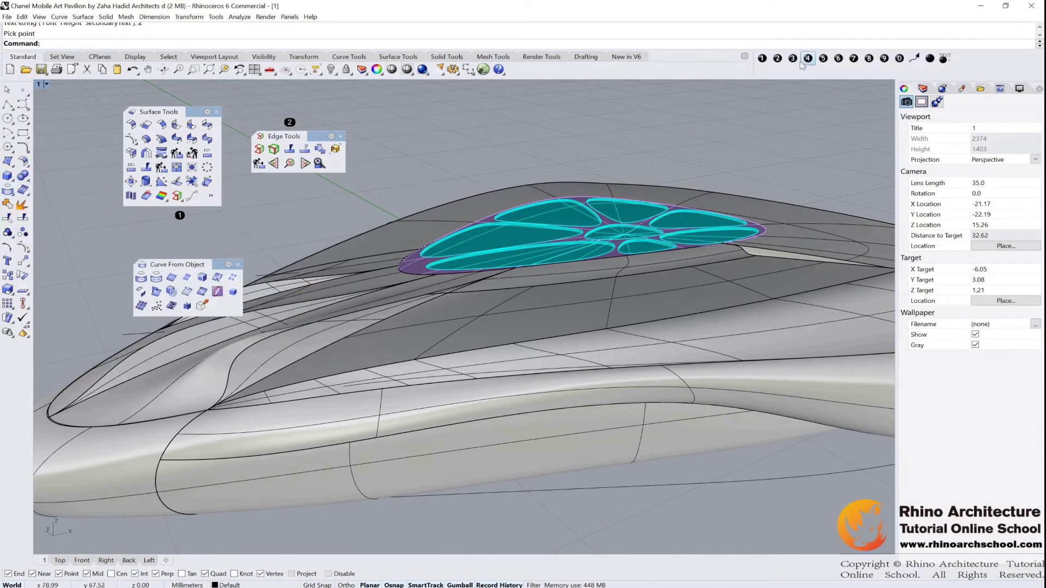
pyautogui.click(793, 58)
pyautogui.click(172, 251)
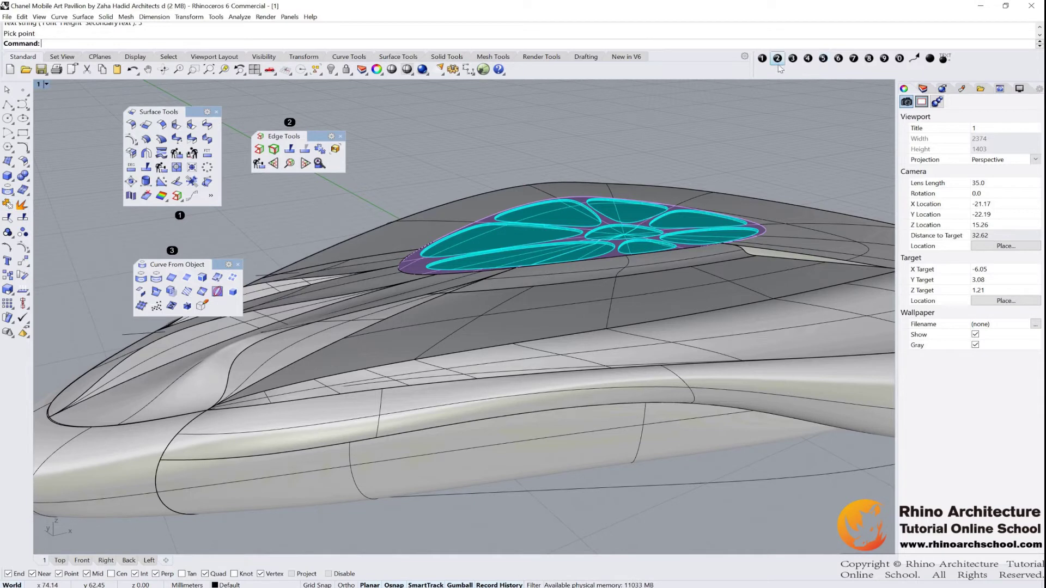
# Place text dot 4 beside the Explode command, and float the Surface Creation set labelled with text dot 5
pyautogui.click(808, 59)
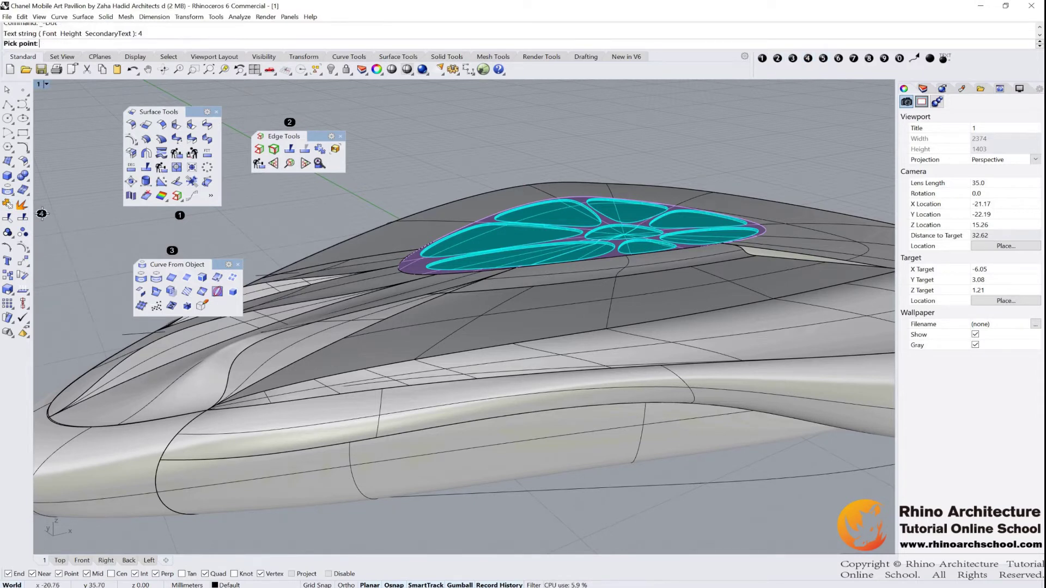
pyautogui.click(43, 208)
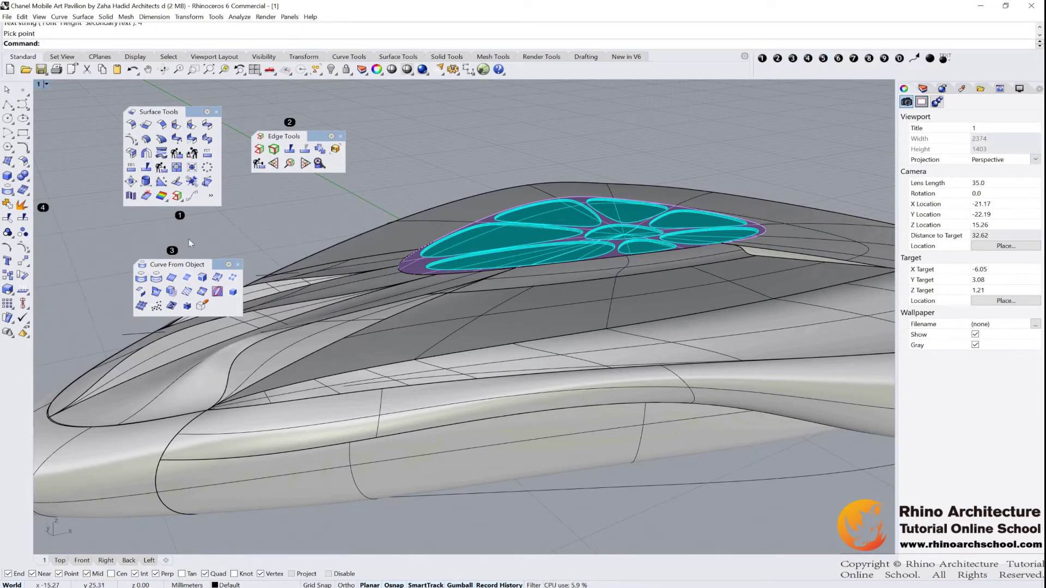
pyautogui.click(9, 162)
pyautogui.moveTo(39, 159); pyautogui.dragTo(422, 118)
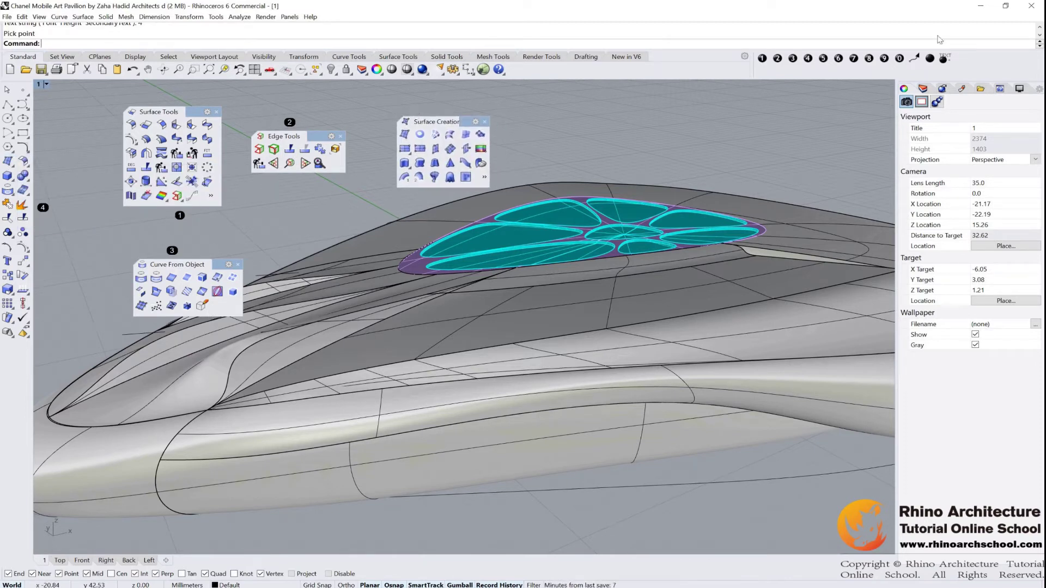
pyautogui.click(824, 60)
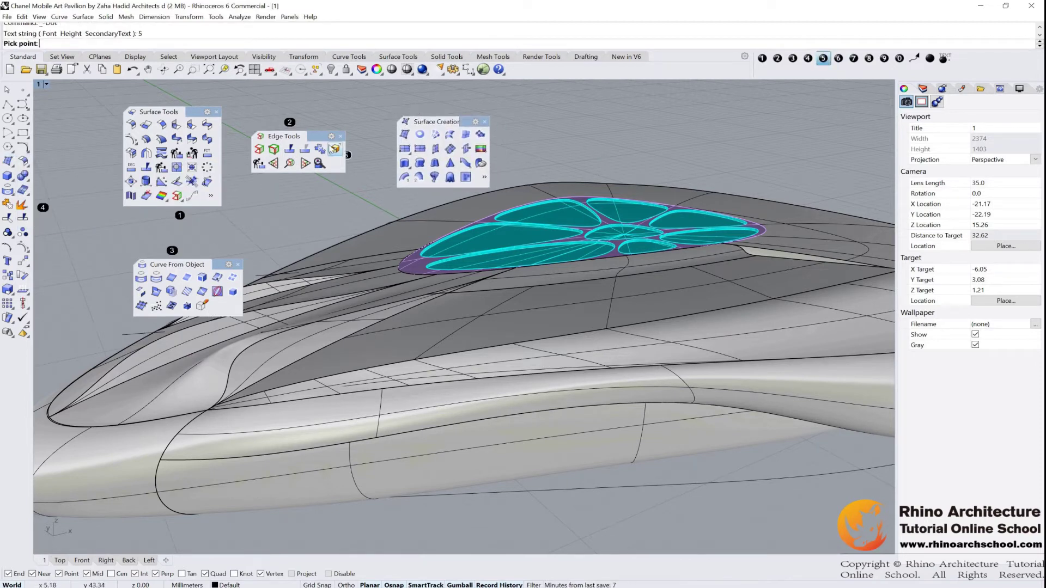
pyautogui.click(454, 106)
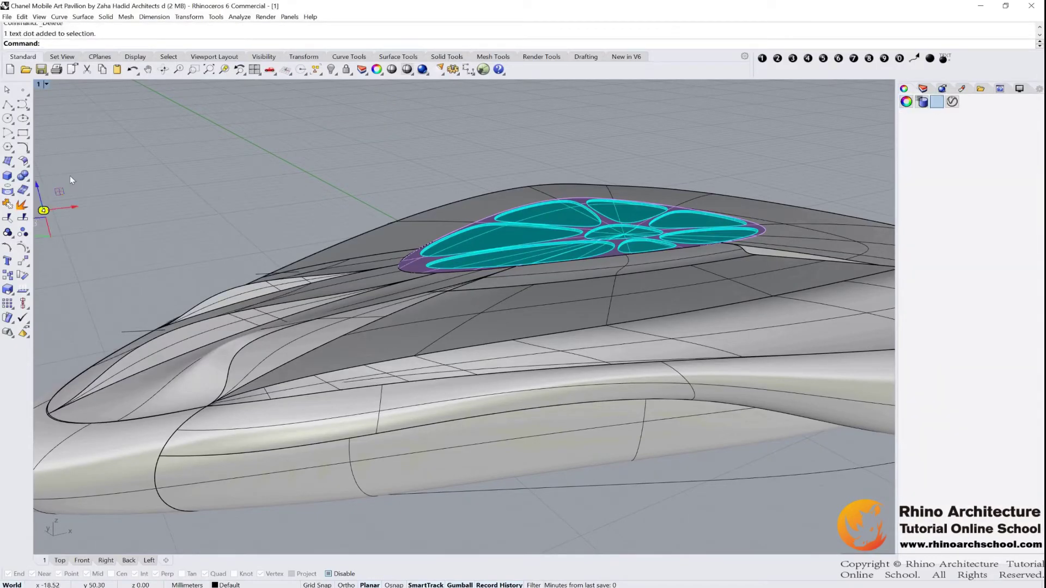
# Delete the remaining text dot, and isolate the triangular lofted roof surface nearest the pavilion's long side
pyautogui.press('Delete')
pyautogui.click(342, 322)
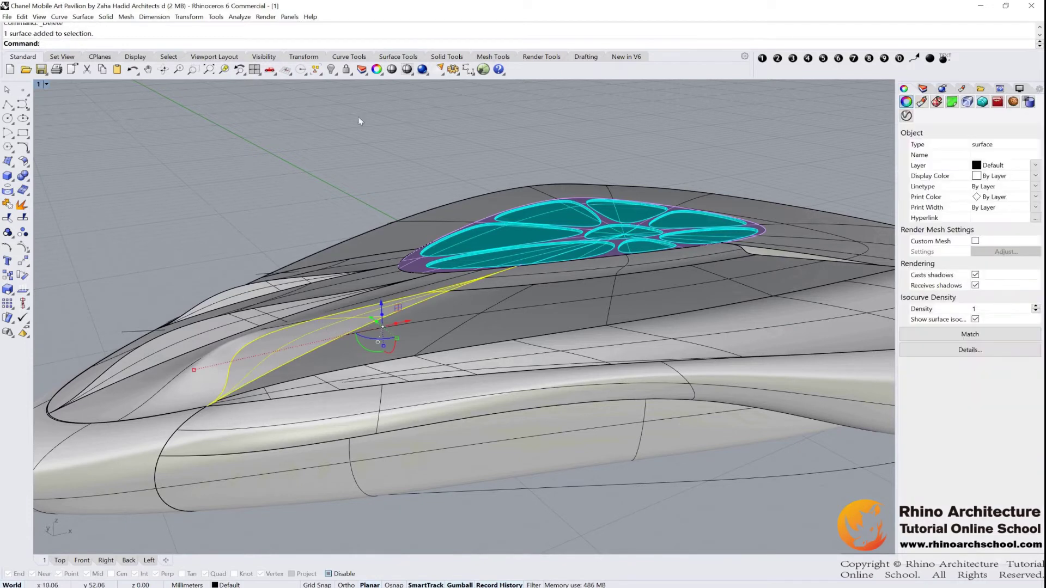
pyautogui.click(332, 70)
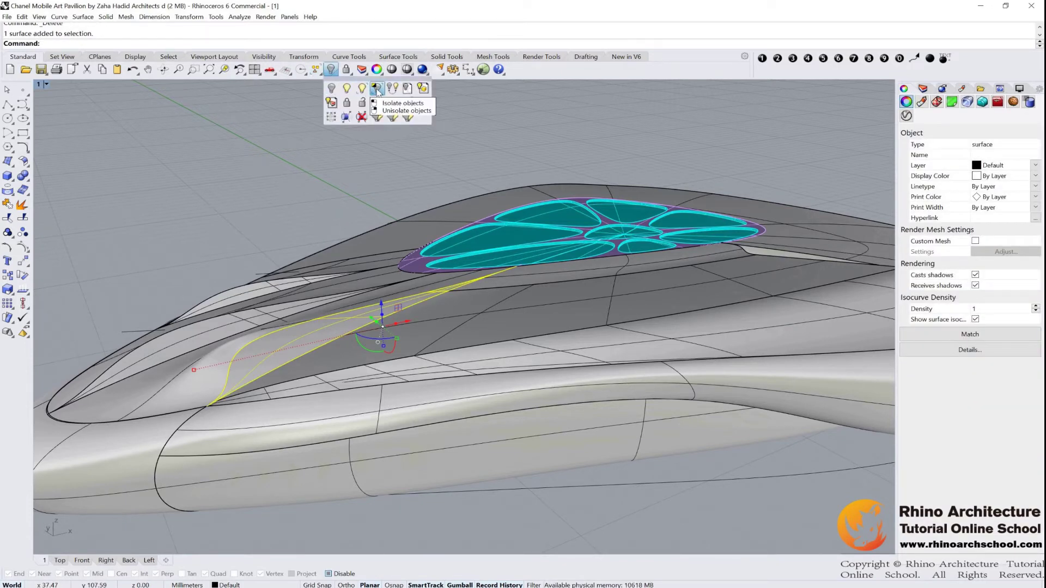
pyautogui.click(377, 89)
pyautogui.moveTo(416, 271); pyautogui.dragTo(460, 256, button='right')
pyautogui.click(458, 345)
pyautogui.keyDown('shift'); pyautogui.moveTo(458, 354); pyautogui.dragTo(569, 328, button='right'); pyautogui.keyUp('shift')
# Offset the isolated surface's curved edge about 0.06 mm inward, using a picked through point
pyautogui.click(26, 149)
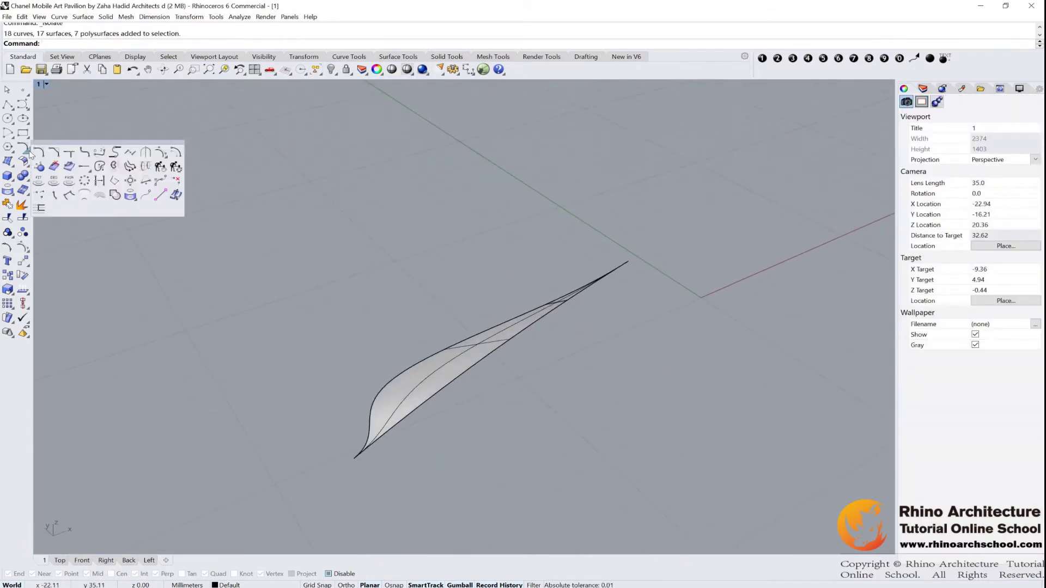
pyautogui.moveTo(105, 143); pyautogui.dragTo(121, 124)
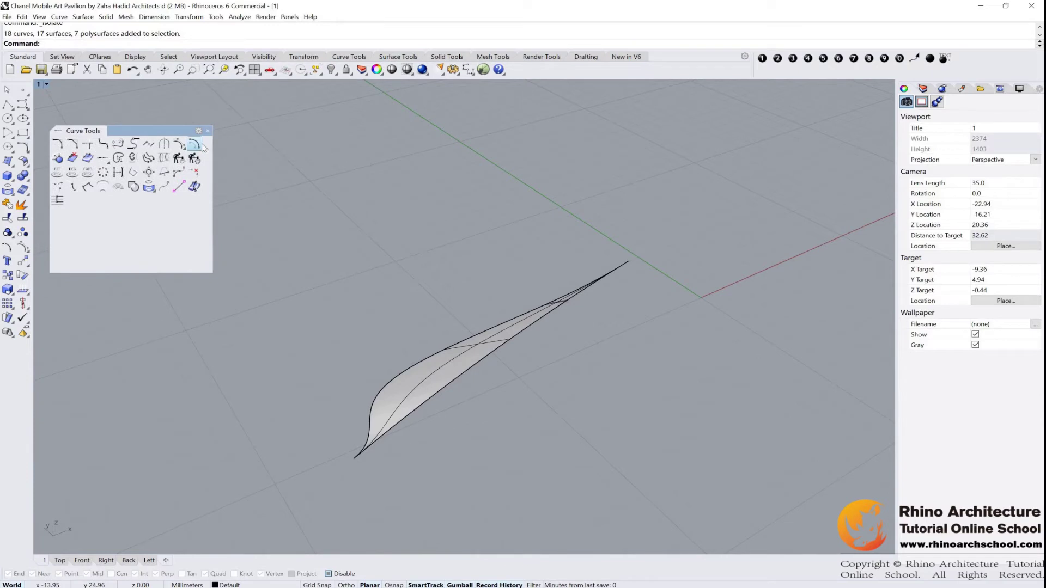
pyautogui.click(203, 145)
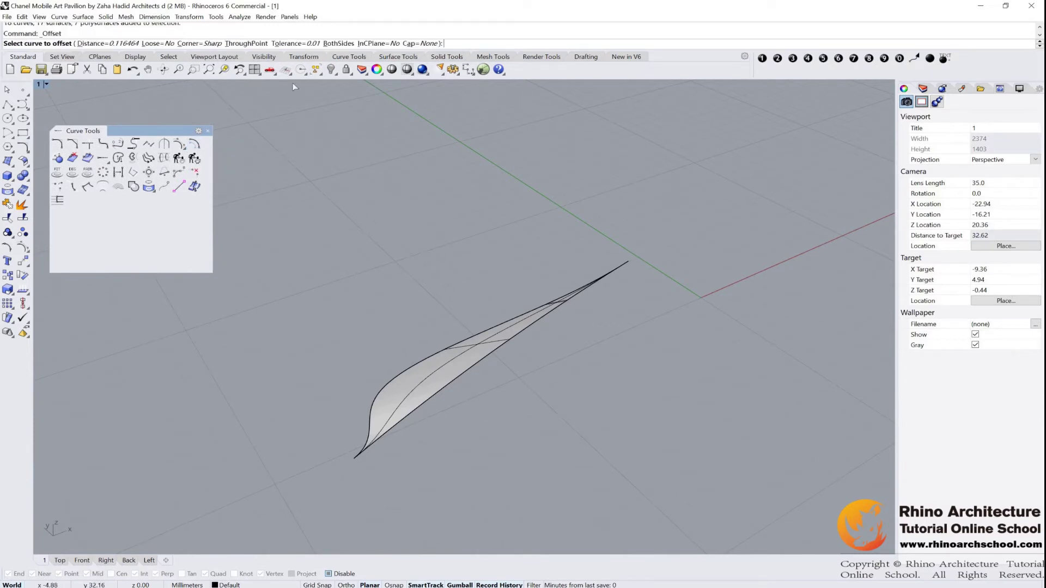
pyautogui.click(246, 44)
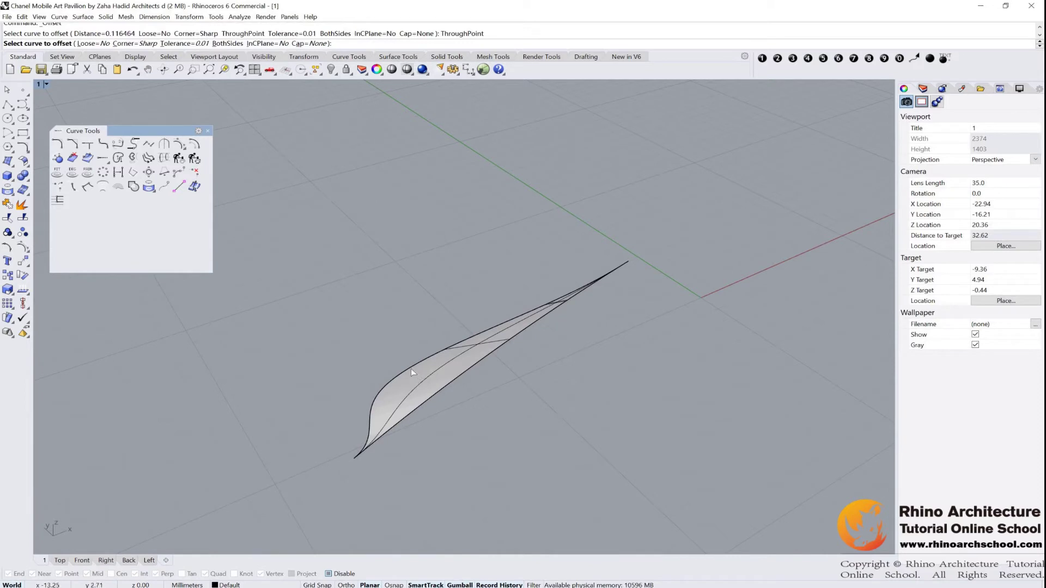
pyautogui.click(411, 368)
pyautogui.scroll(2, 491, 427)
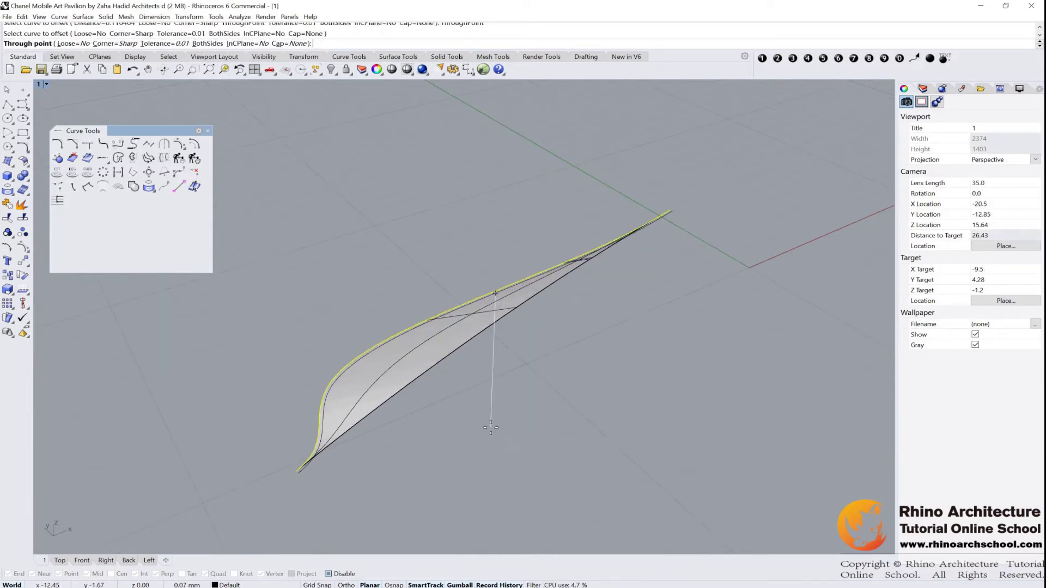
pyautogui.scroll(2, 491, 428)
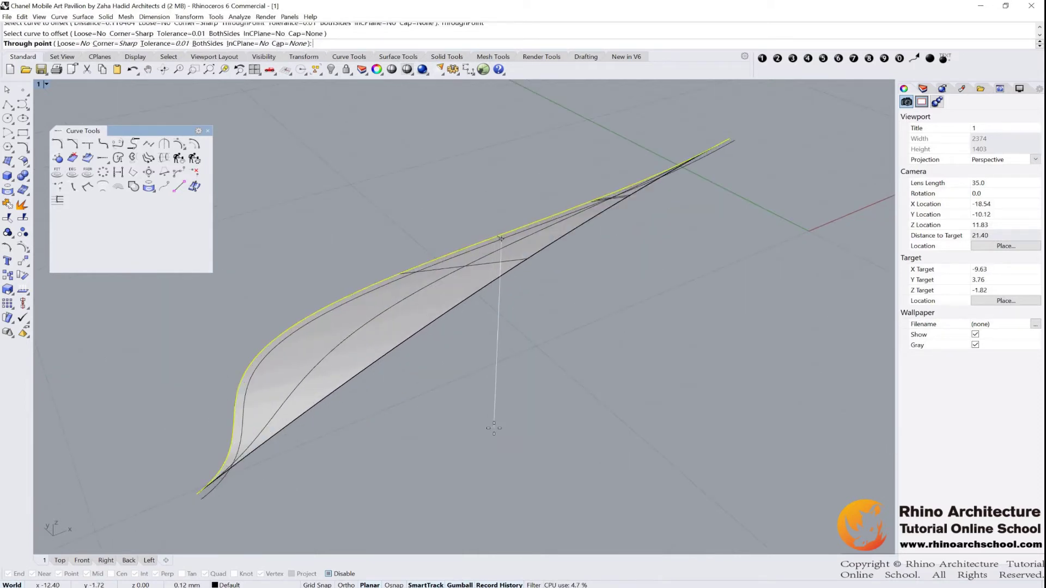
pyautogui.click(494, 428)
pyautogui.scroll(-6, 553, 352)
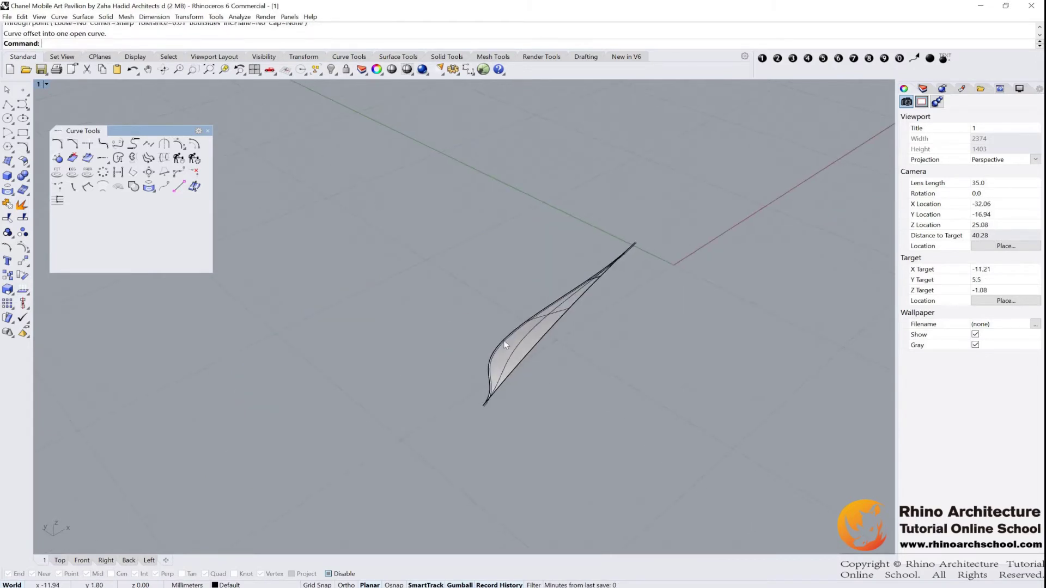
pyautogui.scroll(6, 504, 343)
pyautogui.moveTo(504, 343); pyautogui.dragTo(528, 359, button='right')
pyautogui.scroll(-2, 524, 361)
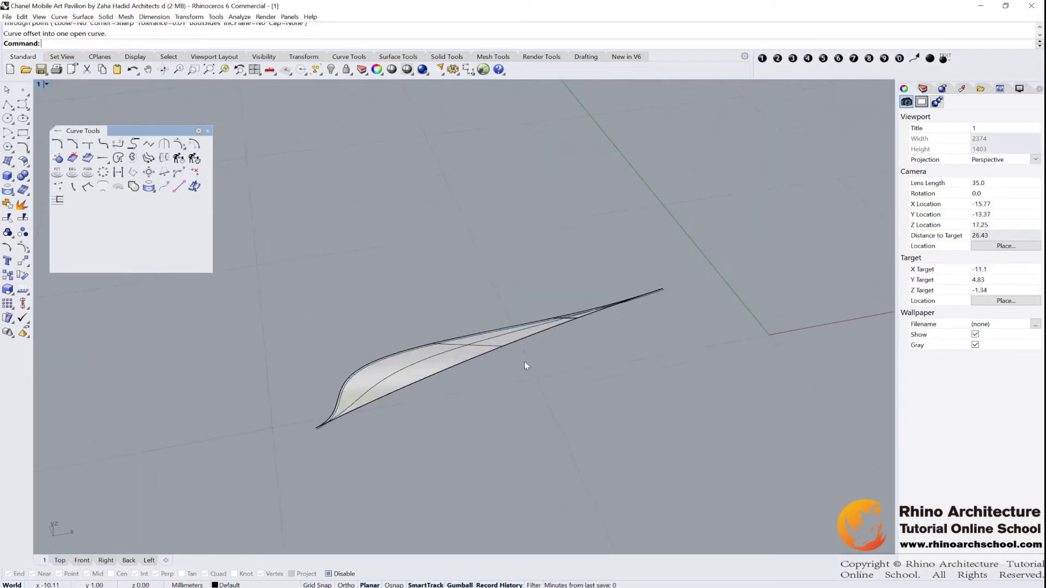
# Offset the isolated surface's straight edge slightly inward, using a picked through point
pyautogui.scroll(2, 525, 362)
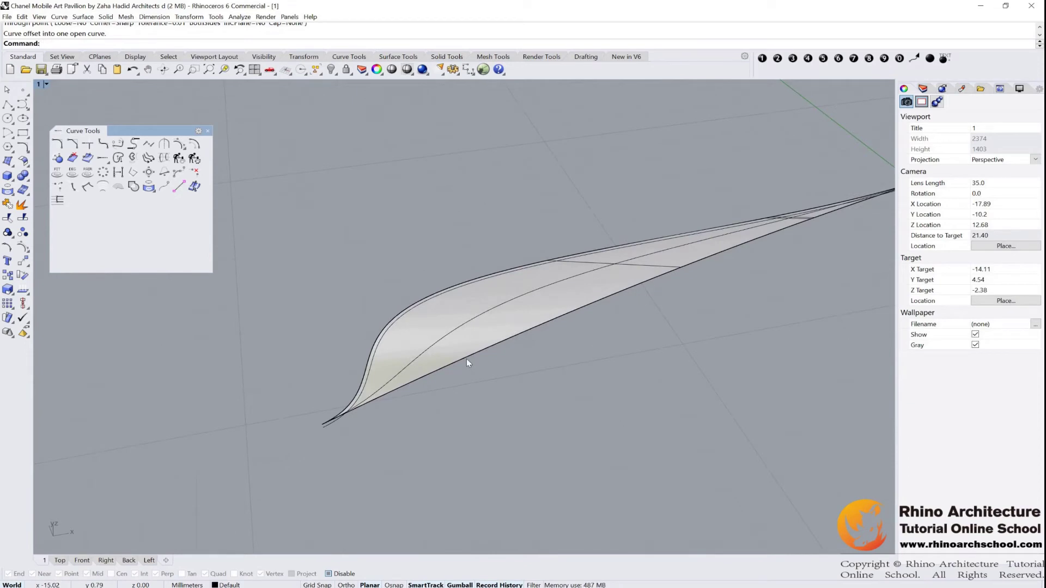
pyautogui.rightClick(466, 358)
pyautogui.click(479, 351)
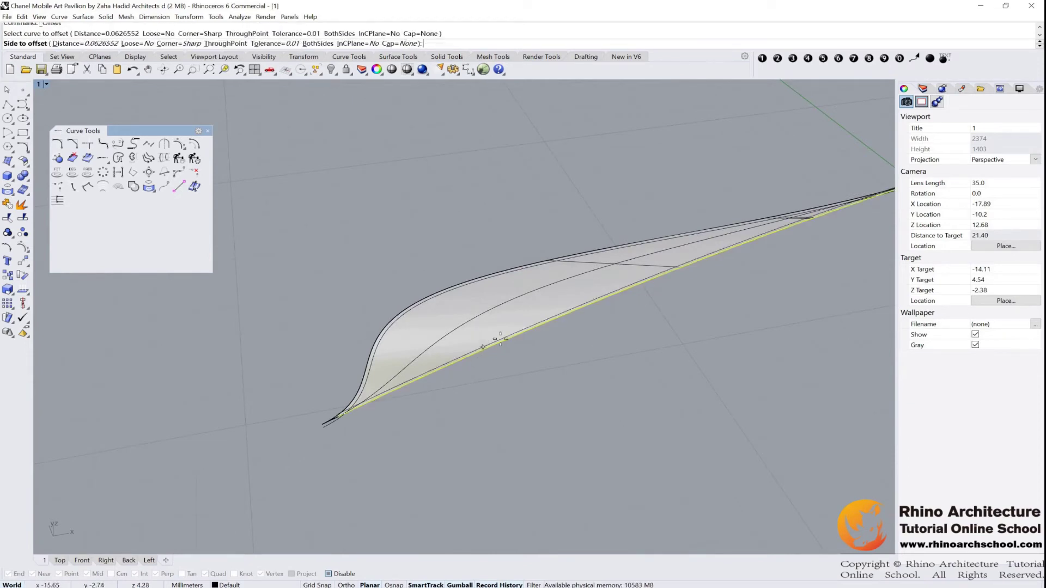
pyautogui.click(226, 45)
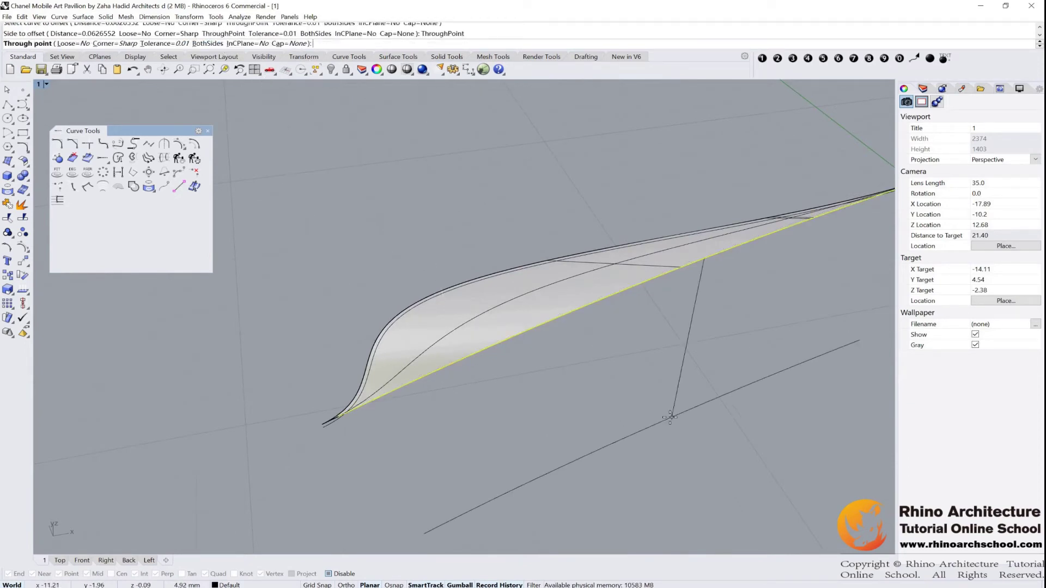
pyautogui.scroll(3, 491, 336)
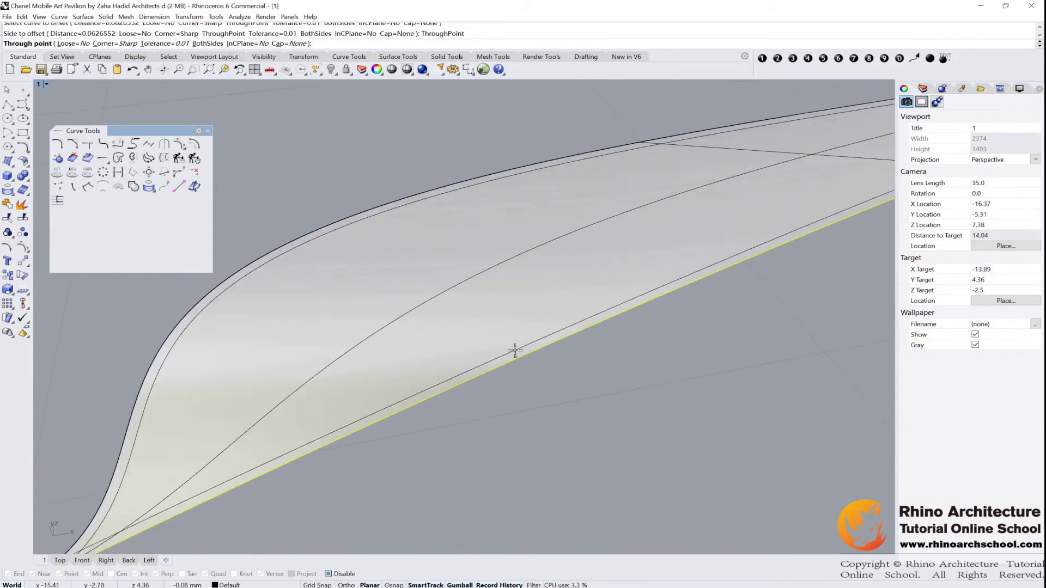
pyautogui.click(514, 351)
pyautogui.scroll(-7, 558, 352)
pyautogui.moveTo(558, 352); pyautogui.dragTo(547, 342, button='right')
pyautogui.scroll(5, 547, 342)
# Draw a straight line crossing both inward offset curves near the wide end of the triangular surface
pyautogui.click(494, 388)
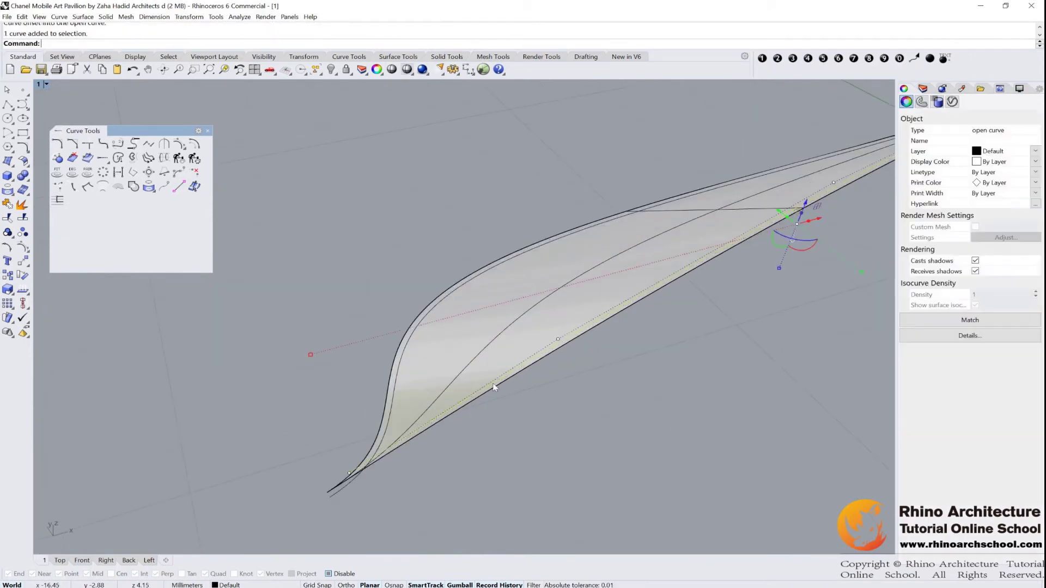
pyautogui.keyDown('shift'); pyautogui.click(397, 376); pyautogui.keyUp('shift')
pyautogui.click(7, 104)
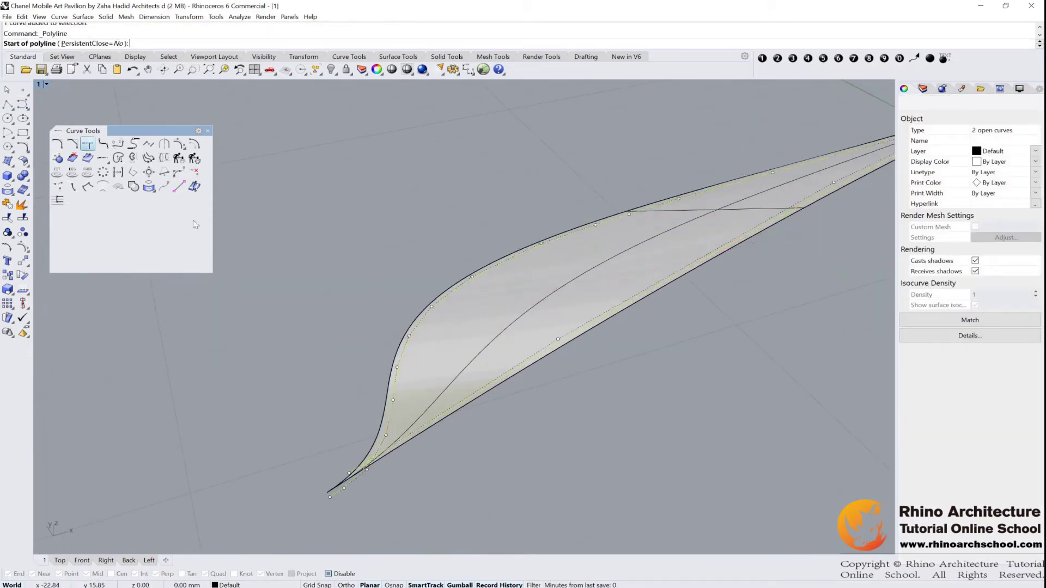
pyautogui.click(353, 386)
pyautogui.click(520, 502)
pyautogui.scroll(-5, 519, 504)
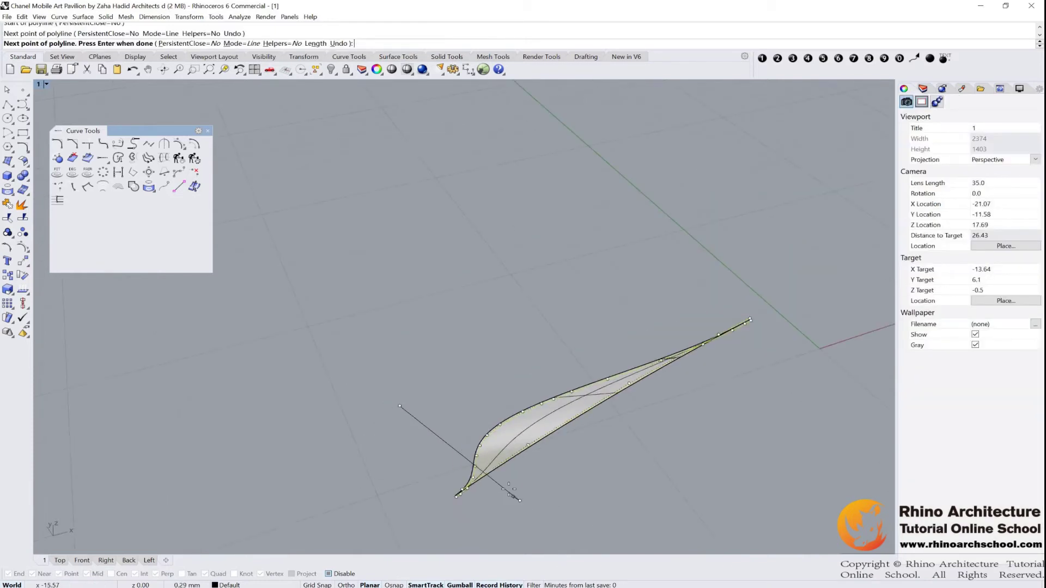
pyautogui.press('Return')
# Trim both offset curves with the crossing line, removing their ends toward the nearby corner of the surface
pyautogui.scroll(4, 519, 504)
pyautogui.click(419, 422)
pyautogui.click(87, 158)
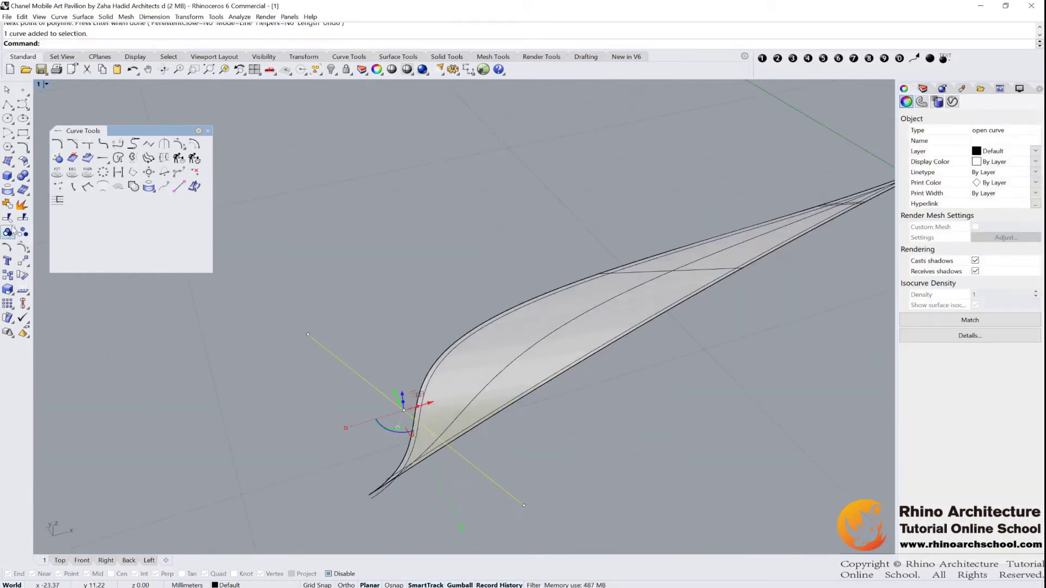
pyautogui.click(432, 446)
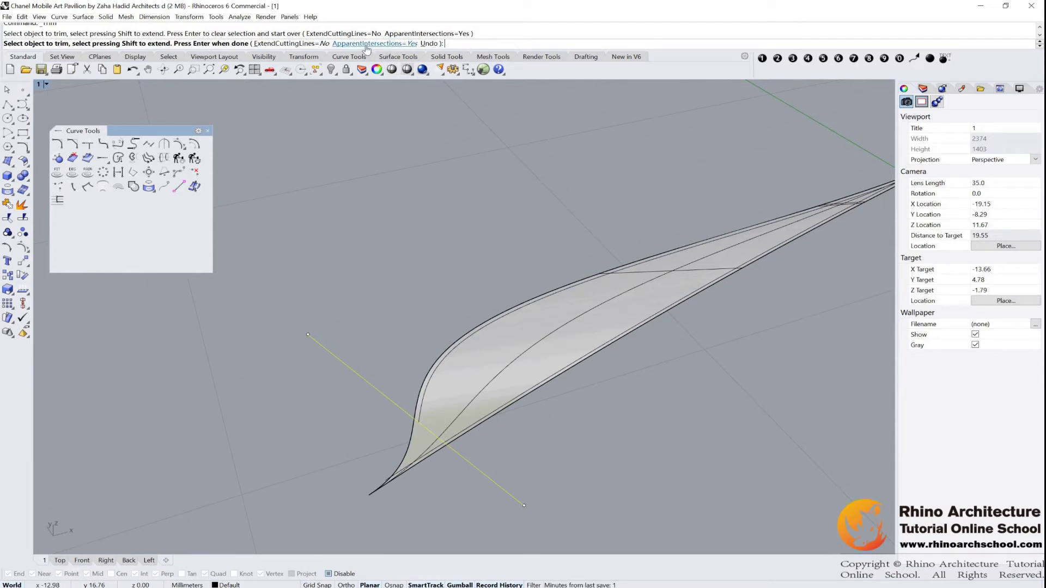
pyautogui.click(433, 448)
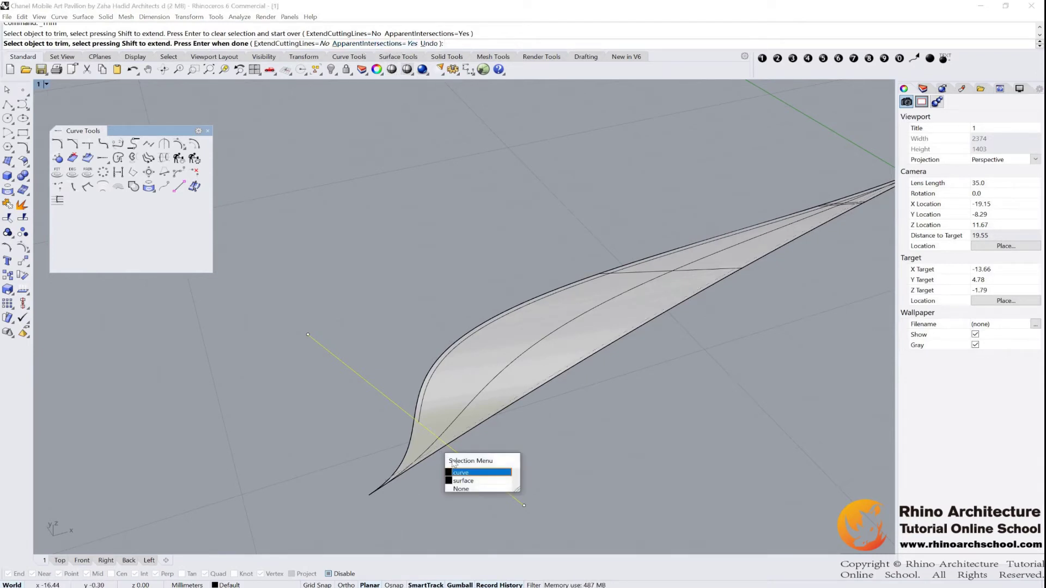
pyautogui.click(465, 473)
pyautogui.scroll(-2, 496, 380)
# Draw a second straight line crossing the offset curves near the narrow, pointed end of the surface
pyautogui.moveTo(594, 374); pyautogui.dragTo(563, 378, button='right')
pyautogui.click(7, 108)
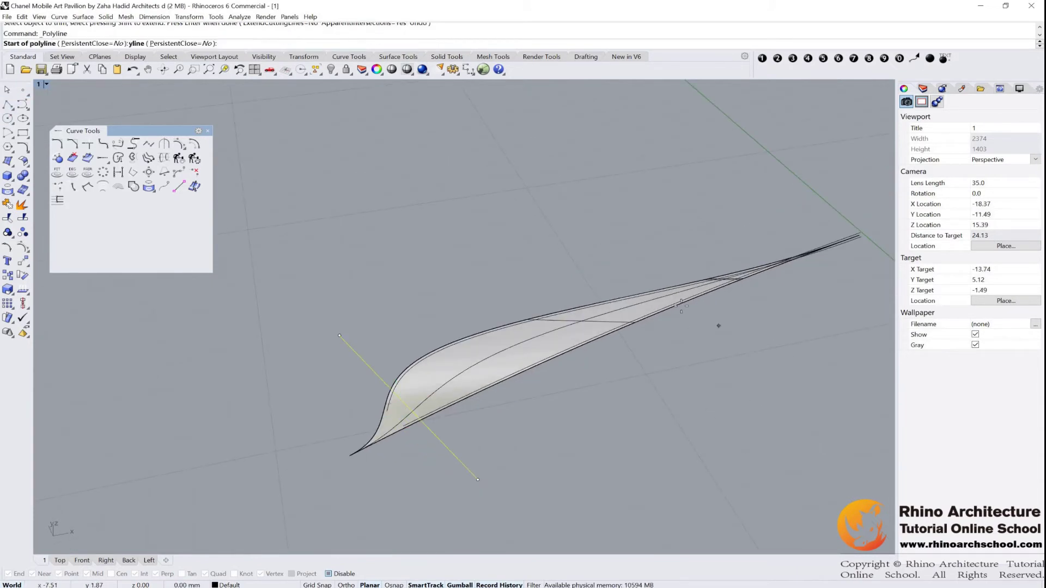
pyautogui.click(640, 264)
pyautogui.click(826, 321)
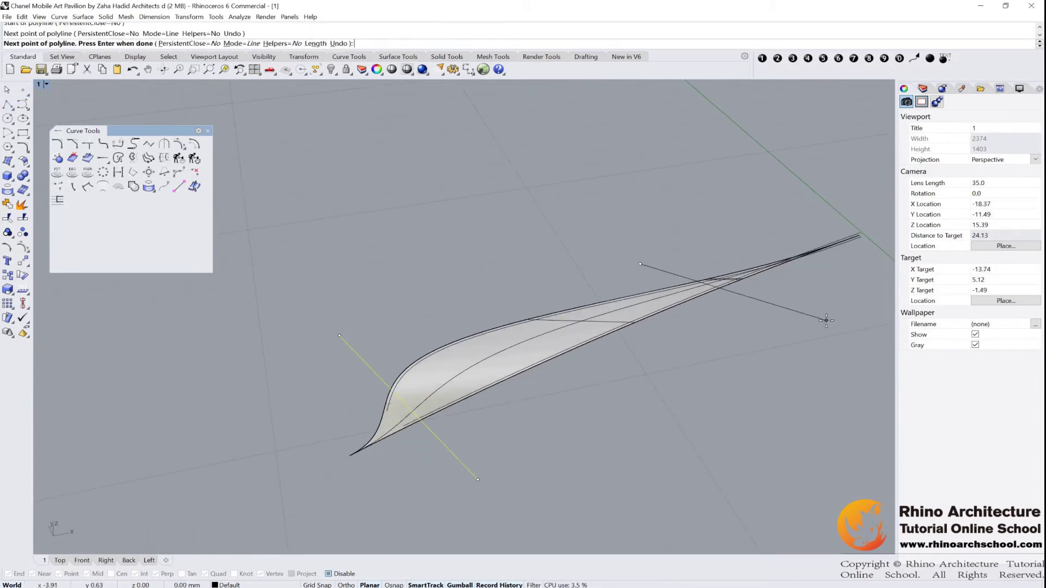
pyautogui.press('Return')
# Trim both offset curves with the second line, removing their portions toward the narrow tip
pyautogui.click(8, 217)
pyautogui.scroll(3, 756, 277)
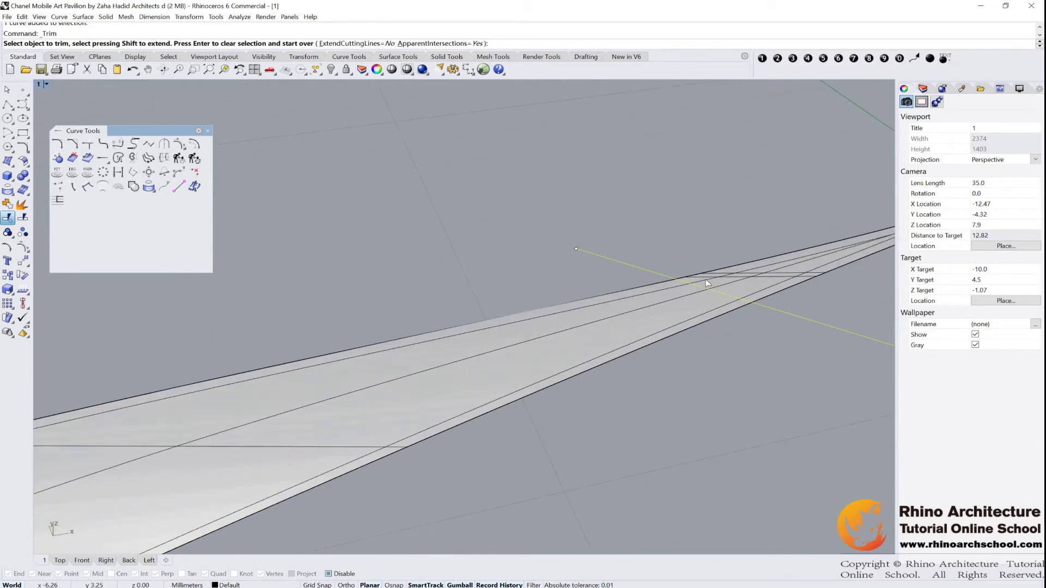
pyautogui.click(710, 282)
pyautogui.click(746, 303)
pyautogui.press('Return')
# Blend the two offset curves at the surface's wide end with curvature continuity, trimming and joining the result
pyautogui.scroll(-4, 751, 295)
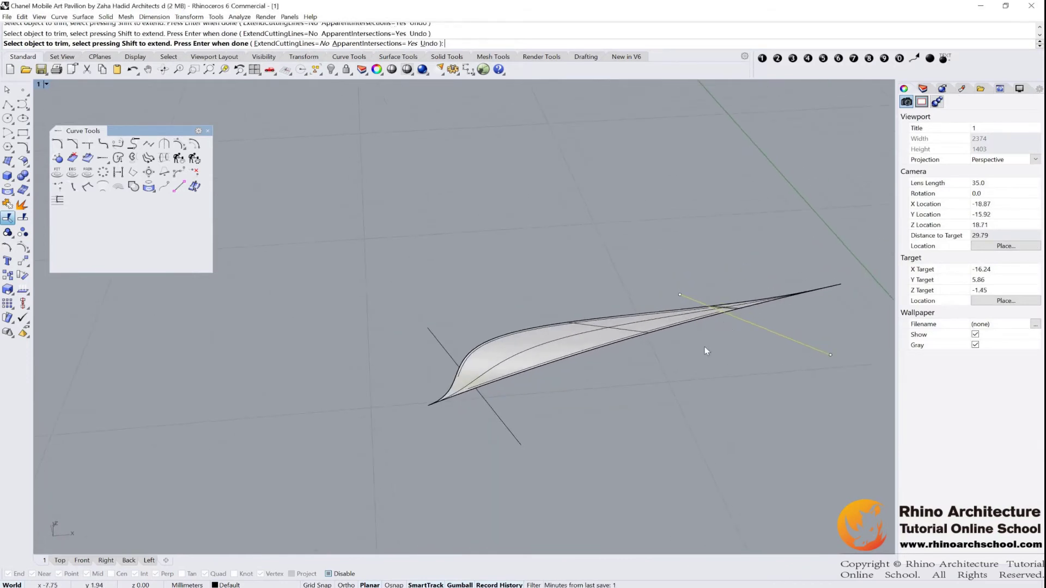
pyautogui.moveTo(669, 381); pyautogui.dragTo(598, 348, button='right')
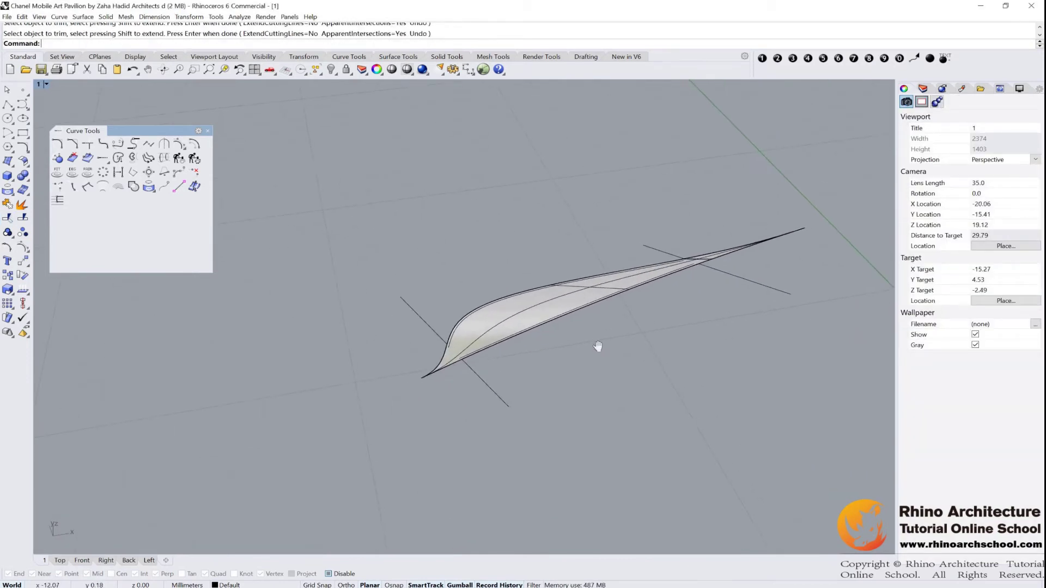
pyautogui.scroll(3, 464, 350)
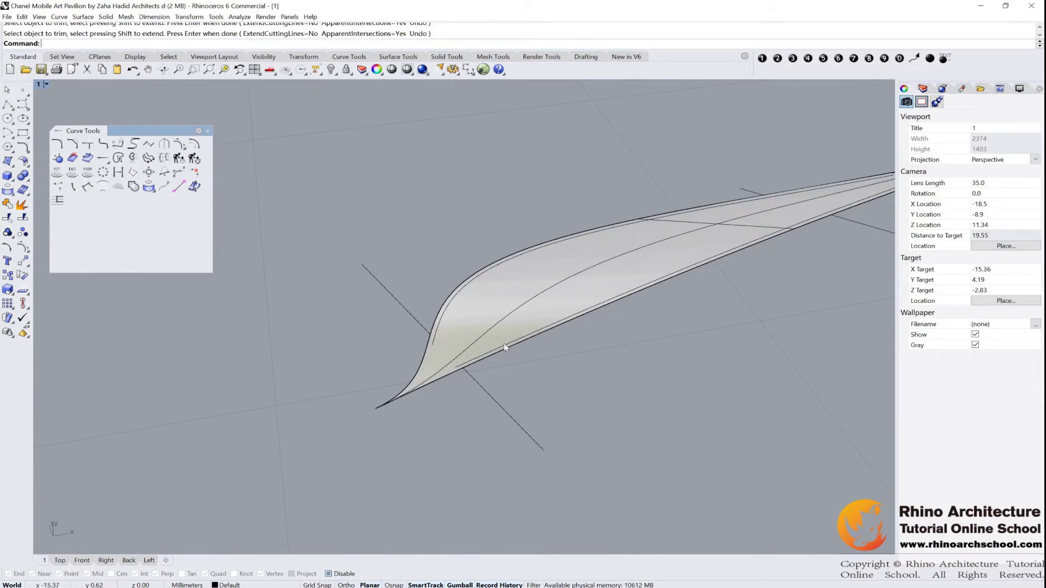
pyautogui.moveTo(123, 131); pyautogui.dragTo(127, 113)
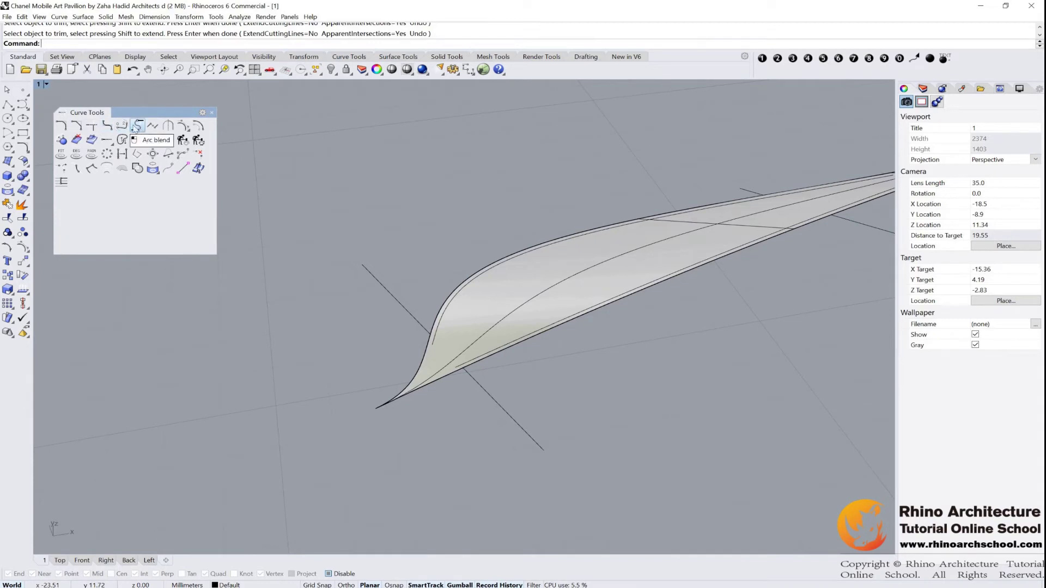
pyautogui.click(125, 127)
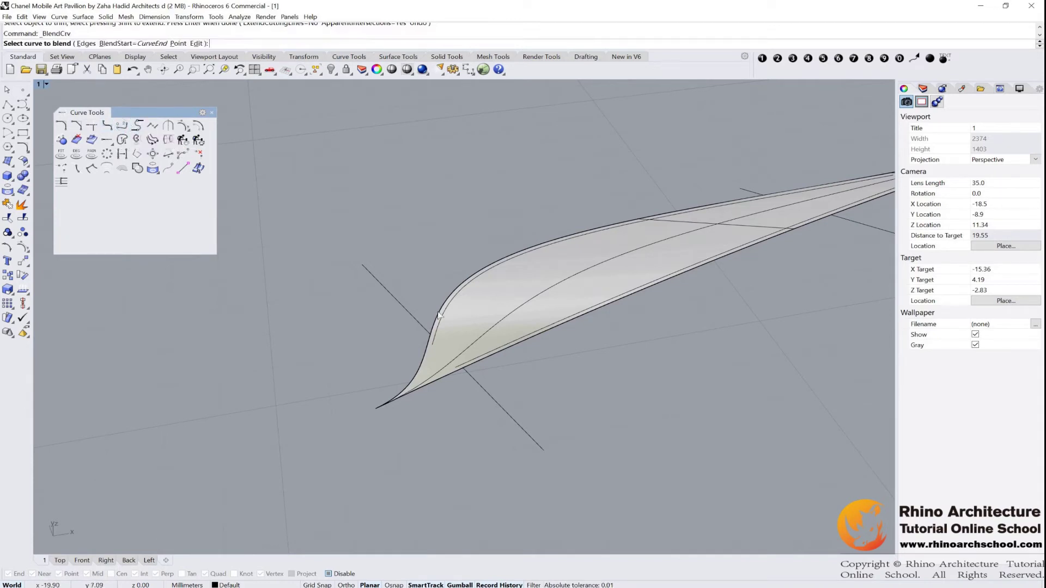
pyautogui.click(434, 339)
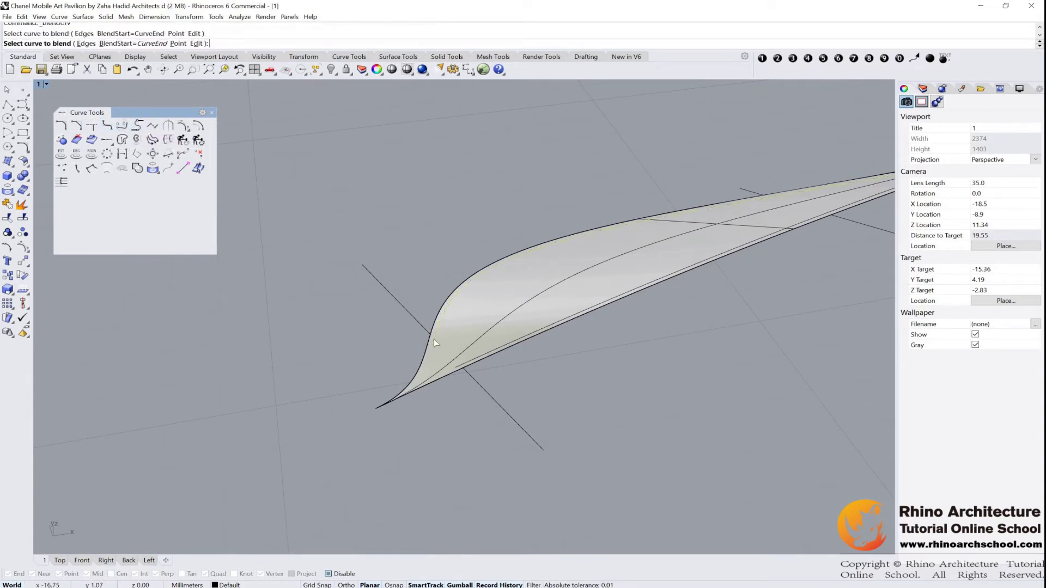
pyautogui.click(463, 372)
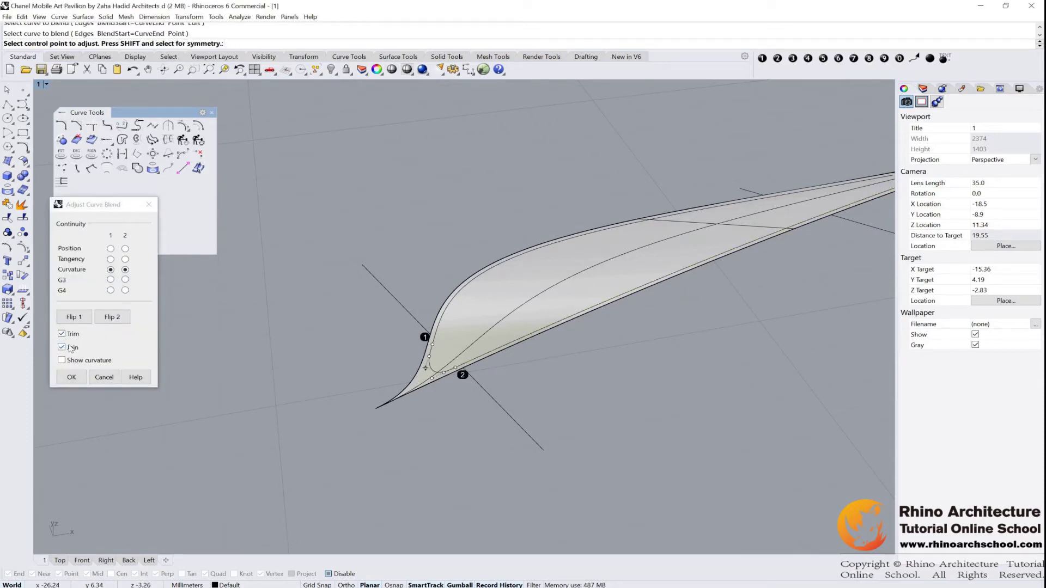
pyautogui.click(80, 376)
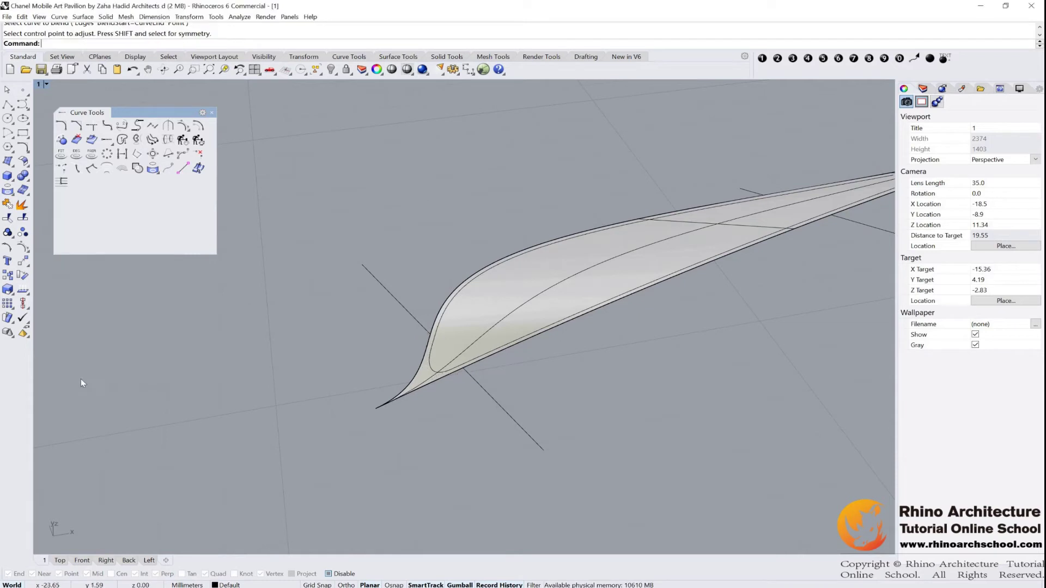
# Close the border curve by blending its open ends near the narrow tip with curvature continuity, trimmed and joined
pyautogui.hotkey('ctrl', 'shift', 'e')
pyautogui.scroll(4, 494, 280)
pyautogui.rightClick(493, 280)
pyautogui.click(524, 260)
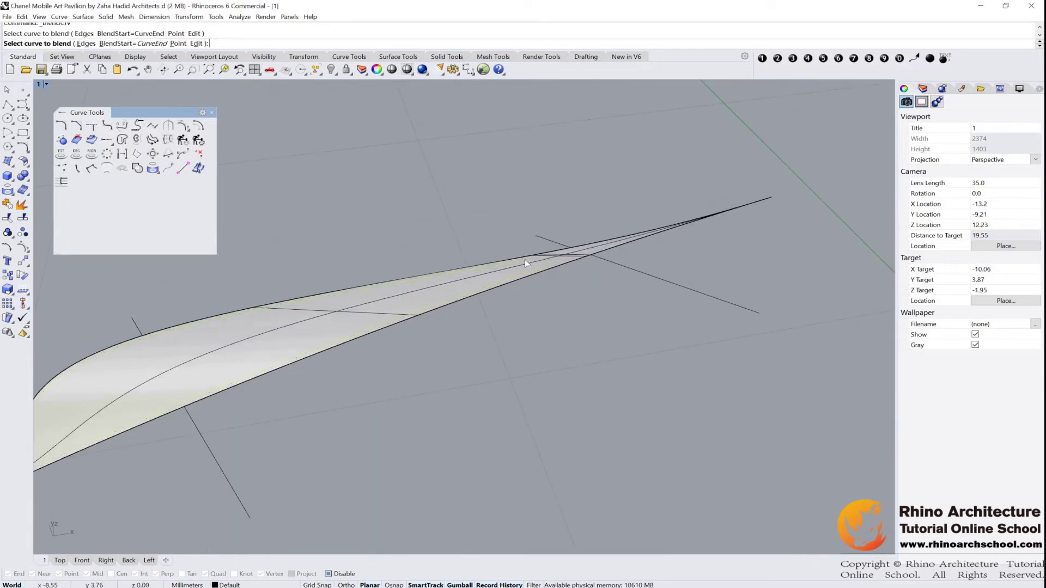
pyautogui.click(543, 267)
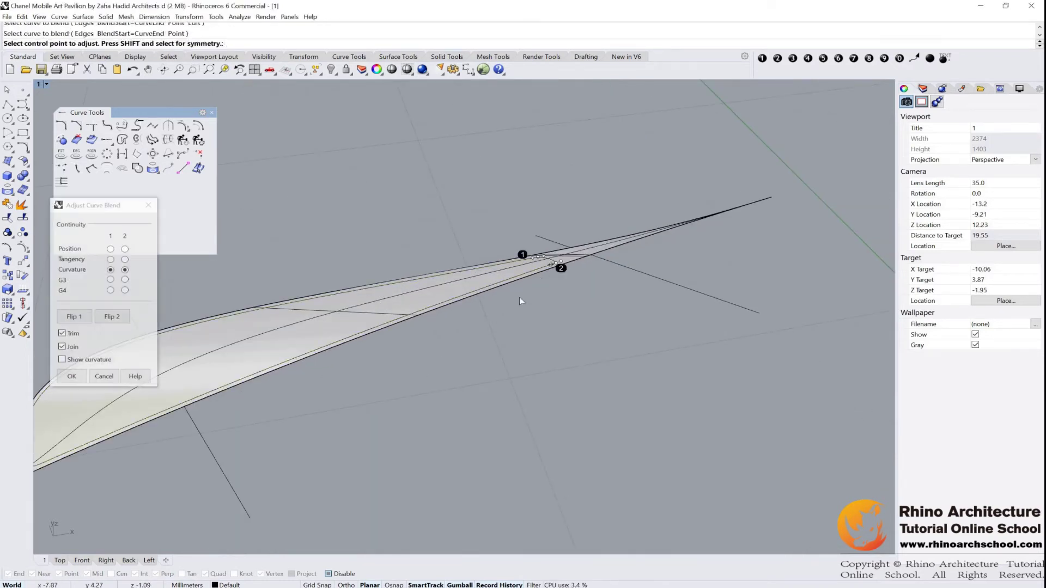
pyautogui.click(83, 378)
# Trim away the surface area inside the closed border curve, accepting the broken history
pyautogui.scroll(-2, 321, 342)
pyautogui.keyDown('shift'); pyautogui.moveTo(322, 346); pyautogui.dragTo(567, 256, button='right'); pyautogui.keyUp('shift')
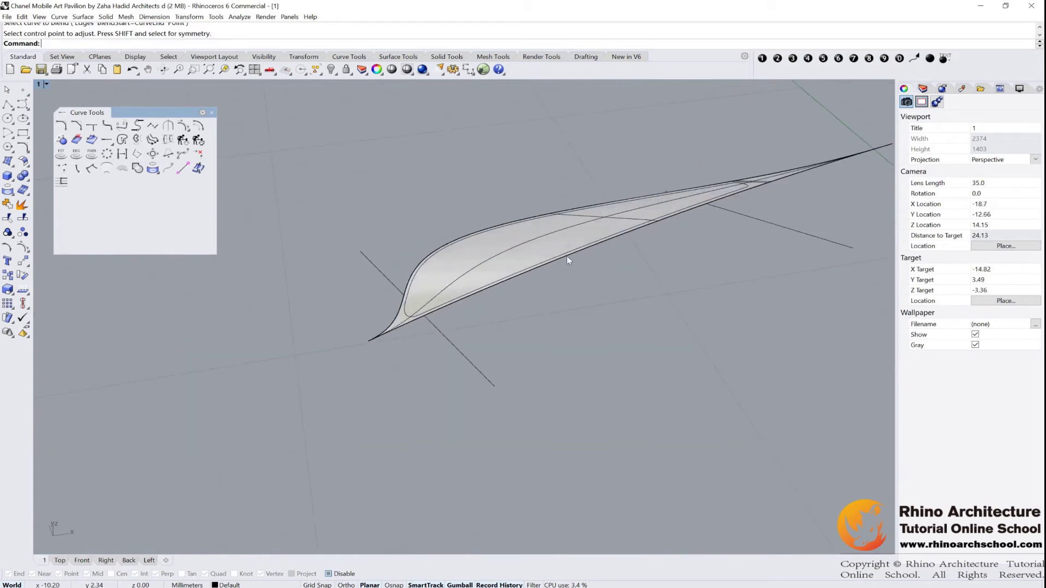
pyautogui.click(451, 247)
pyautogui.click(481, 271)
pyautogui.click(8, 217)
pyautogui.click(505, 253)
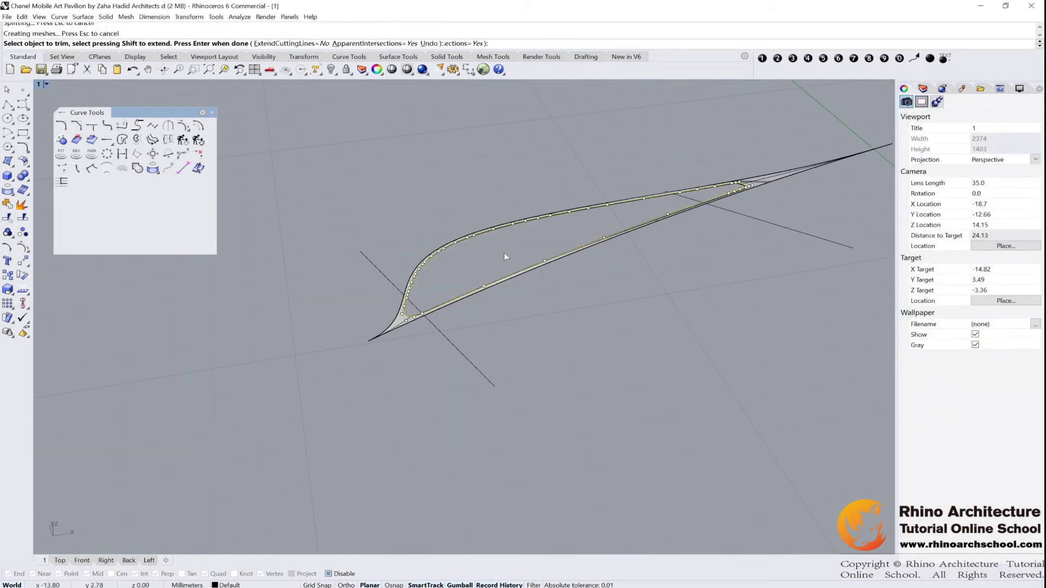
pyautogui.click(504, 256)
pyautogui.press('Return')
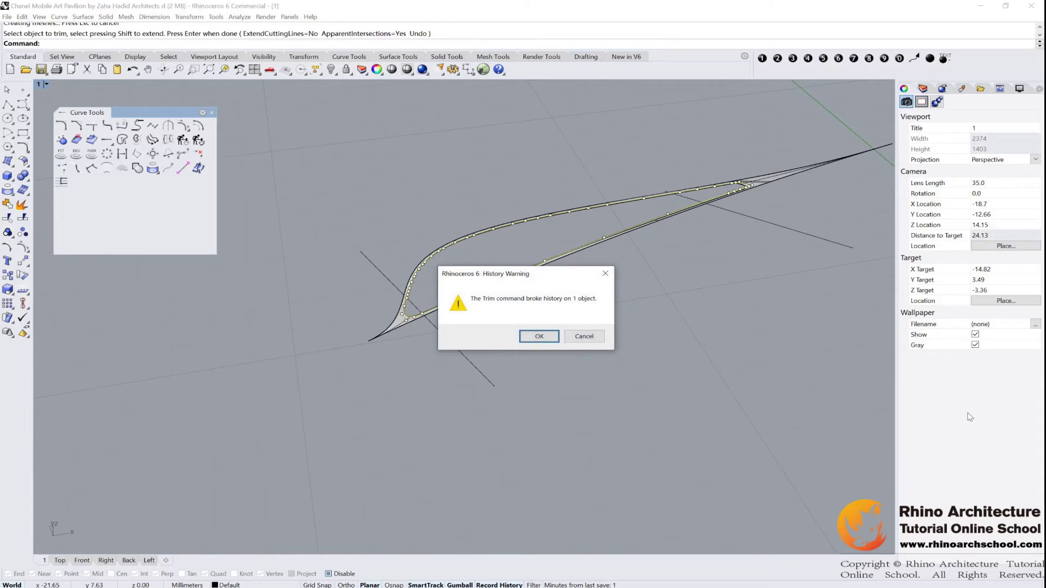
pyautogui.click(540, 337)
# Examine the trimmed triangular frame and its border curve from low side angles
pyautogui.moveTo(642, 315); pyautogui.dragTo(816, 213, button='right')
pyautogui.scroll(5, 612, 236)
pyautogui.moveTo(623, 224)
pyautogui.mouseDown(button='right')
pyautogui.moveTo(635, 217)
pyautogui.moveTo(617, 221)
pyautogui.mouseUp(button='right')
pyautogui.moveTo(494, 212); pyautogui.dragTo(512, 212, button='right')
pyautogui.moveTo(632, 198)
pyautogui.mouseDown(button='right')
pyautogui.moveTo(534, 194)
pyautogui.moveTo(675, 177)
pyautogui.moveTo(538, 179)
pyautogui.moveTo(645, 184)
pyautogui.moveTo(637, 187)
pyautogui.mouseUp(button='right')
pyautogui.press('Escape')
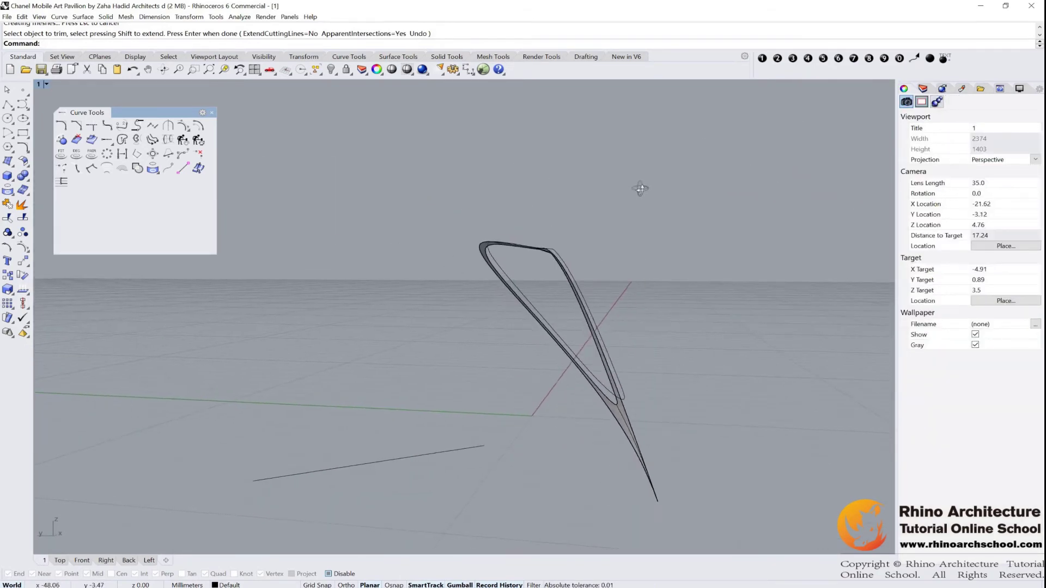
pyautogui.click(487, 254)
pyautogui.moveTo(532, 256); pyautogui.dragTo(654, 207, button='right')
pyautogui.press('Escape')
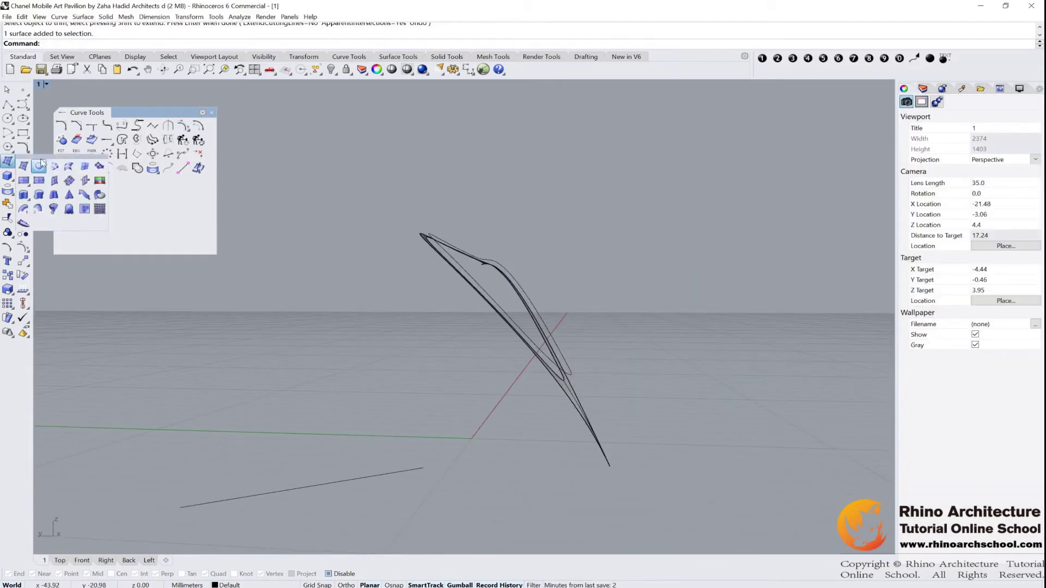
pyautogui.click(22, 174)
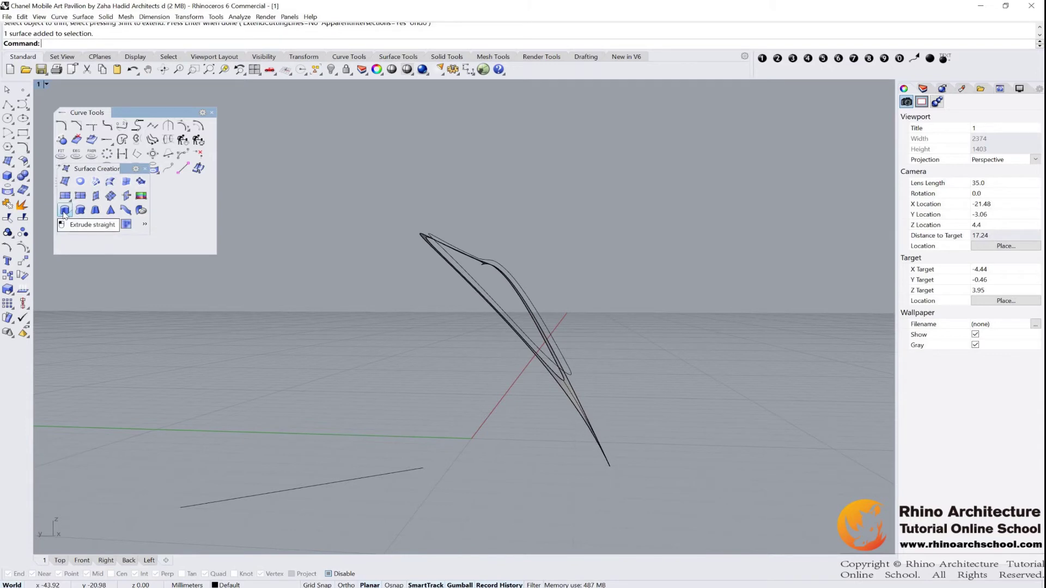
pyautogui.click(64, 210)
pyautogui.moveTo(545, 235); pyautogui.dragTo(582, 222, button='right')
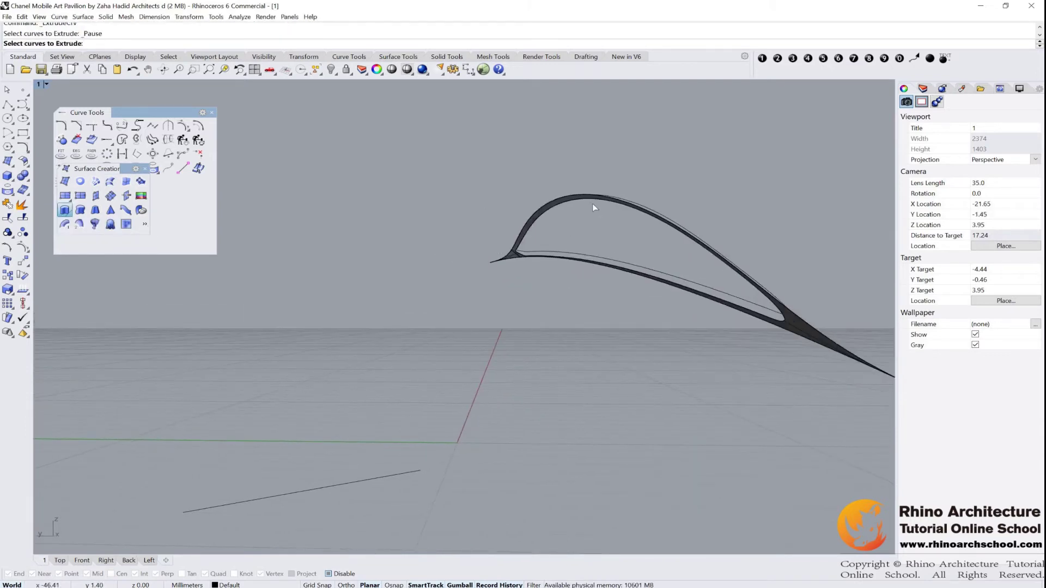
pyautogui.click(592, 200)
pyautogui.rightClick(591, 200)
pyautogui.moveTo(587, 361); pyautogui.dragTo(589, 230, button='right')
pyautogui.press('Return')
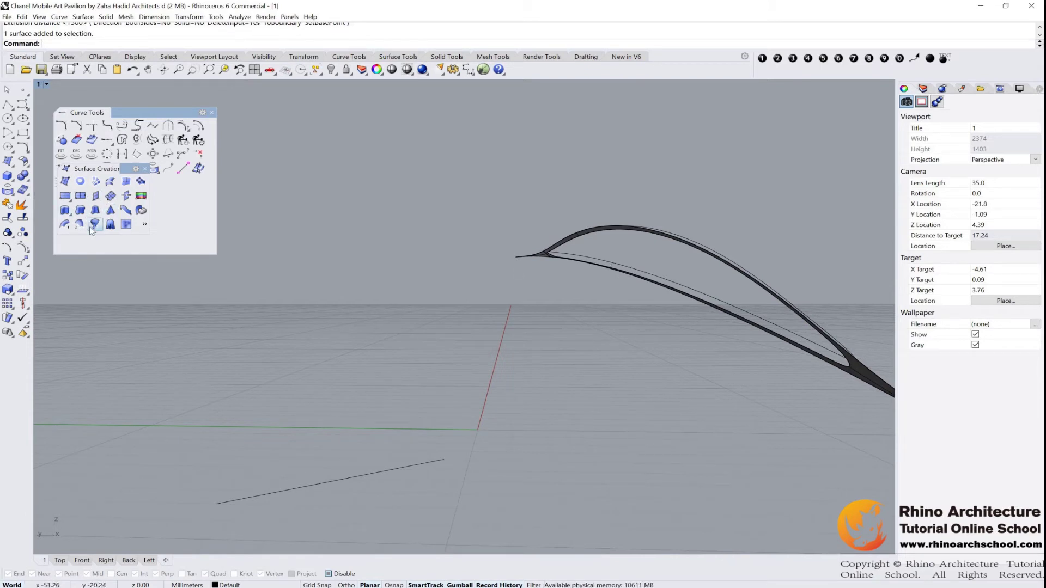
pyautogui.click(187, 210)
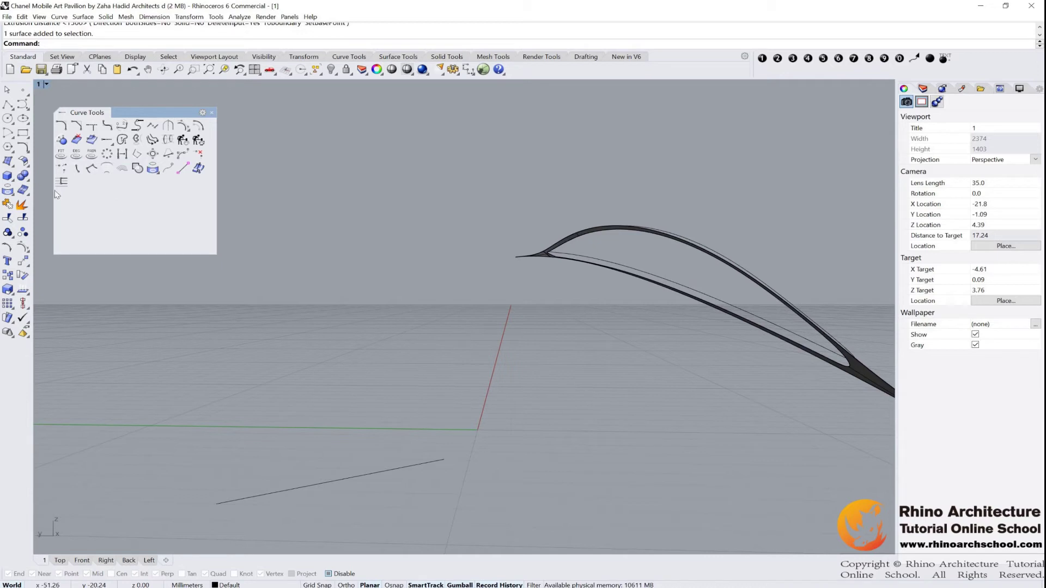
pyautogui.click(15, 165)
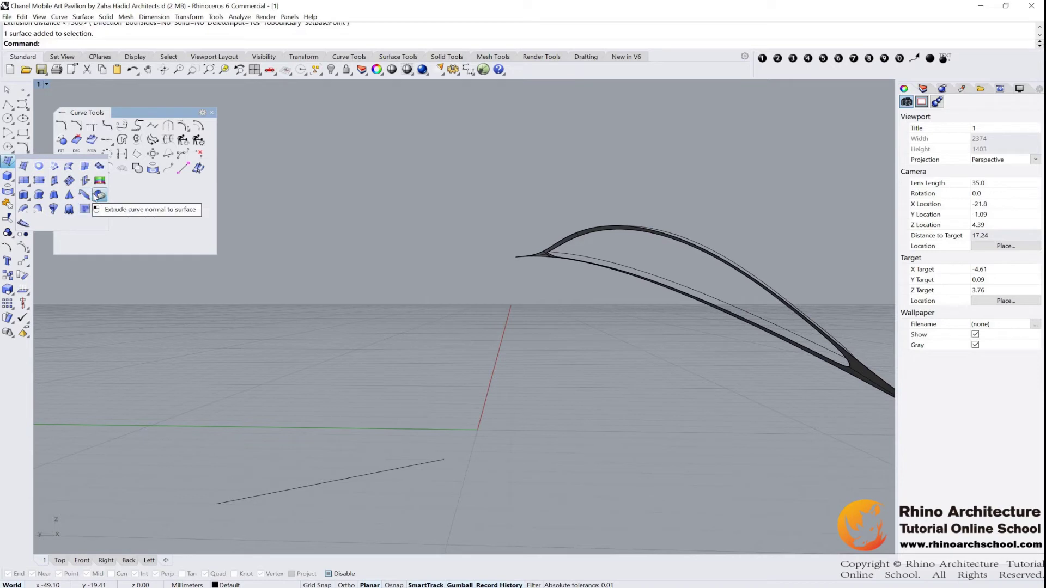
pyautogui.click(99, 196)
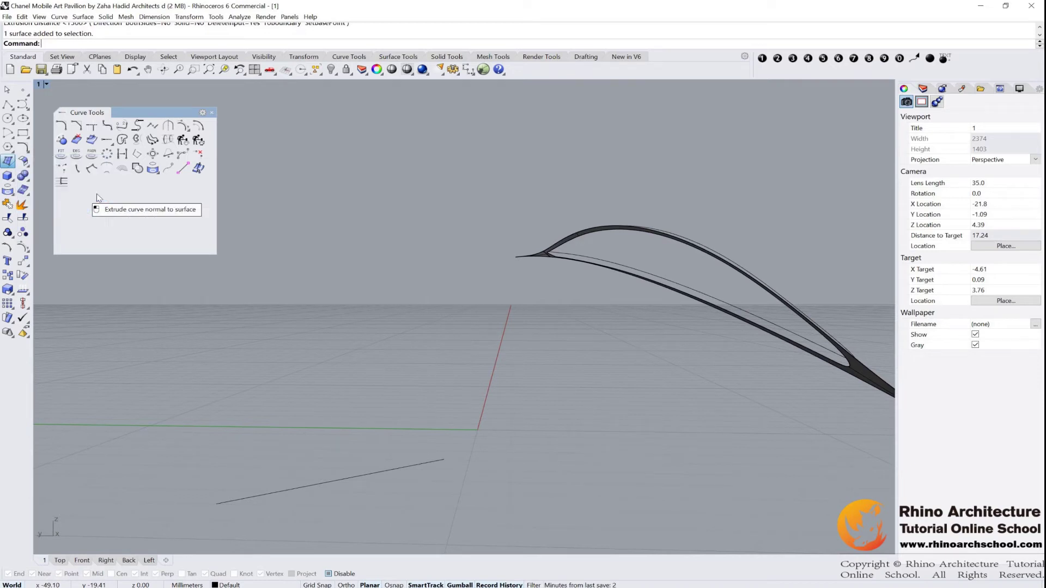
pyautogui.click(661, 239)
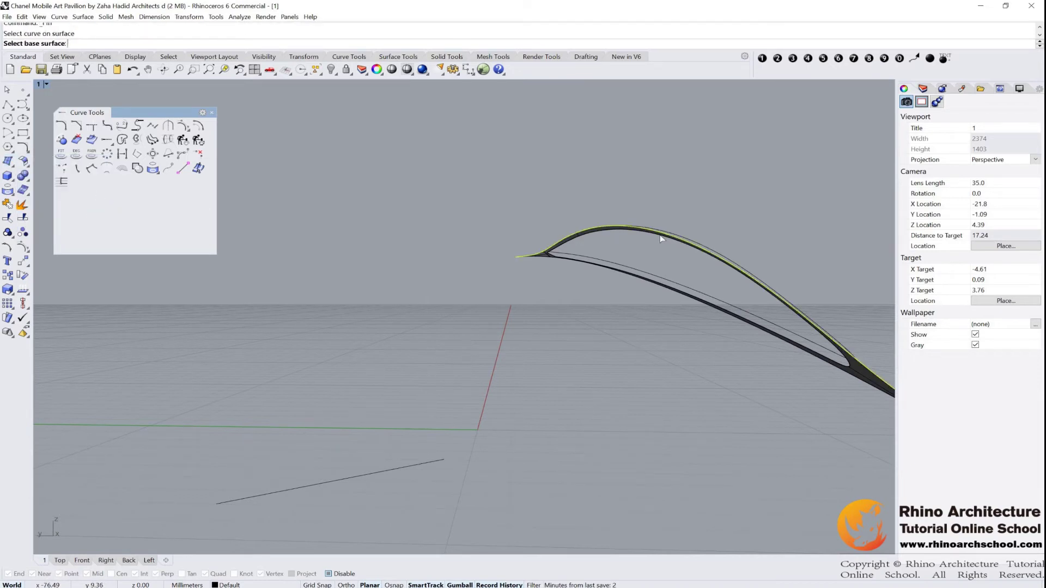
pyautogui.click(609, 228)
pyautogui.rightClick(622, 231)
pyautogui.click(619, 233)
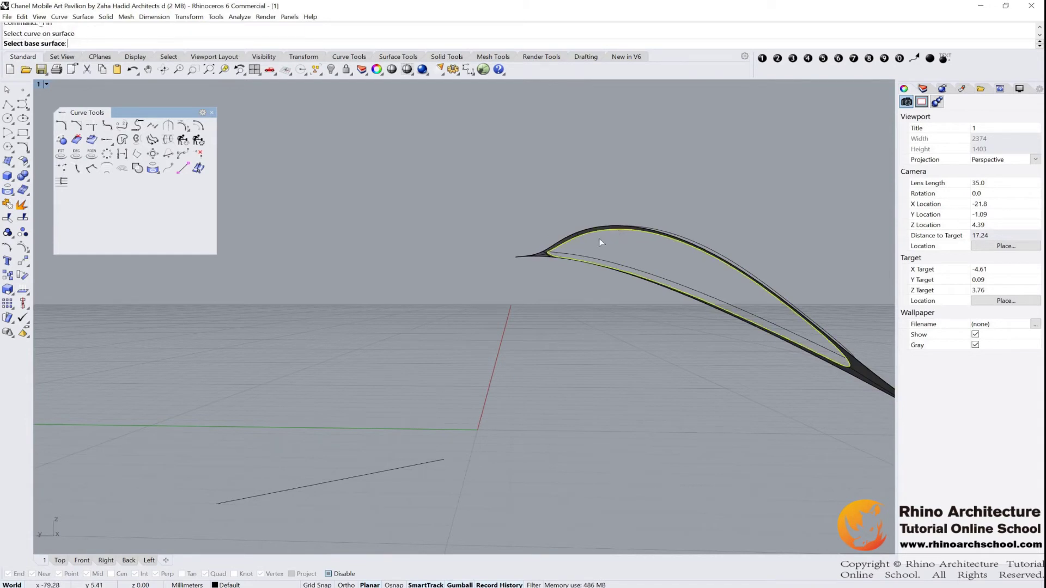
pyautogui.press('Escape')
pyautogui.click(579, 238)
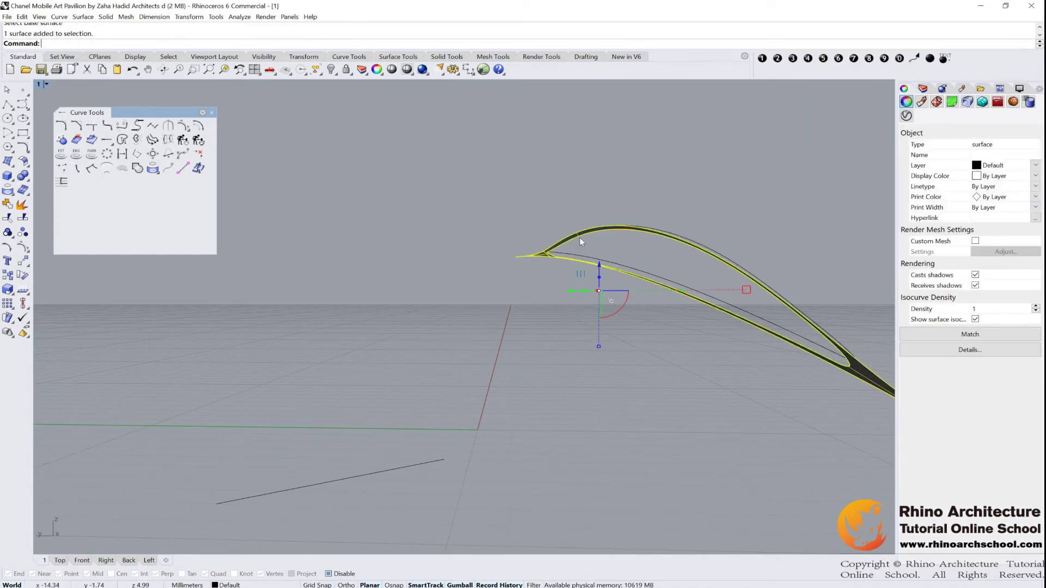
pyautogui.click(656, 202)
# Extrude the closed border curve normal to the triangular surface with the Fin command to give the opening an inner edge
pyautogui.rightClick(656, 202)
pyautogui.click(584, 232)
pyautogui.scroll(4, 584, 233)
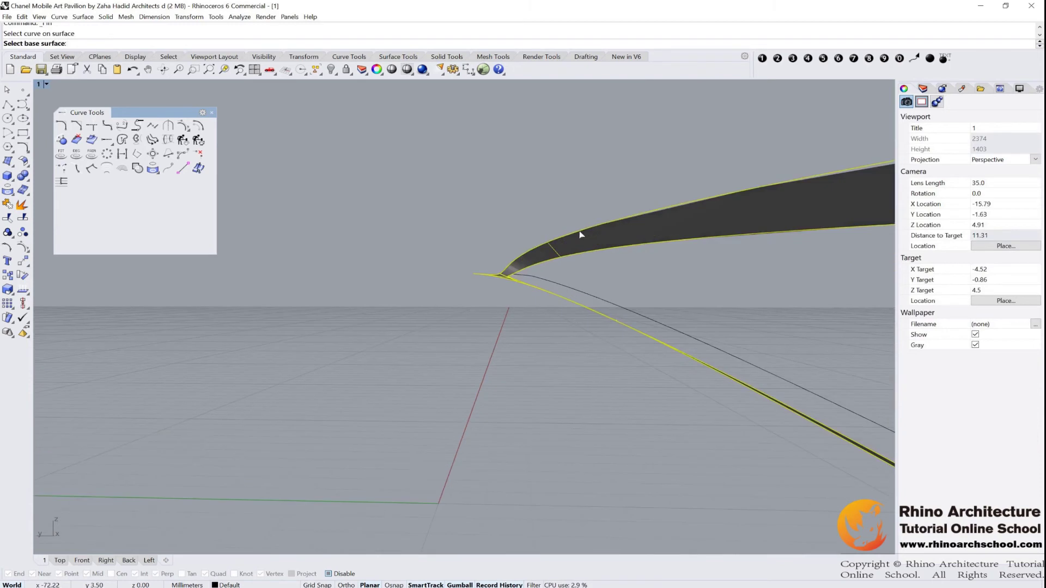
pyautogui.click(580, 236)
pyautogui.scroll(-4, 562, 247)
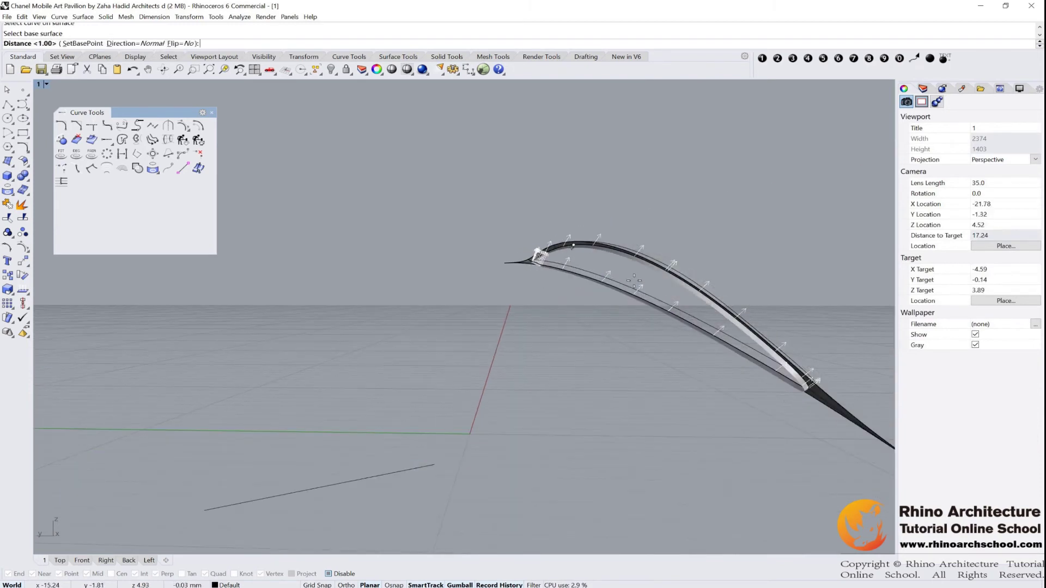
pyautogui.scroll(3, 633, 277)
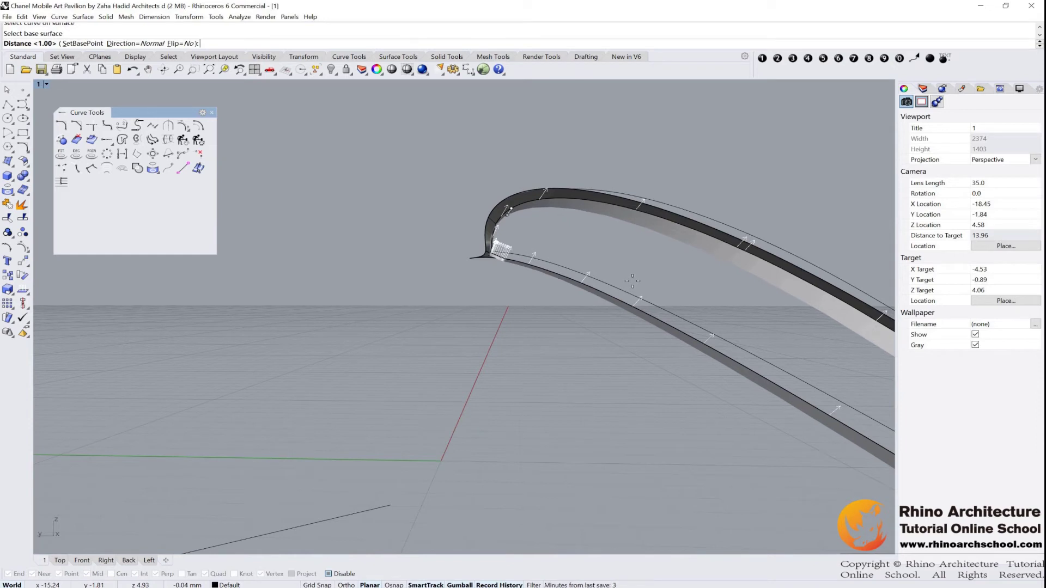
pyautogui.press('Return')
pyautogui.scroll(-6, 633, 280)
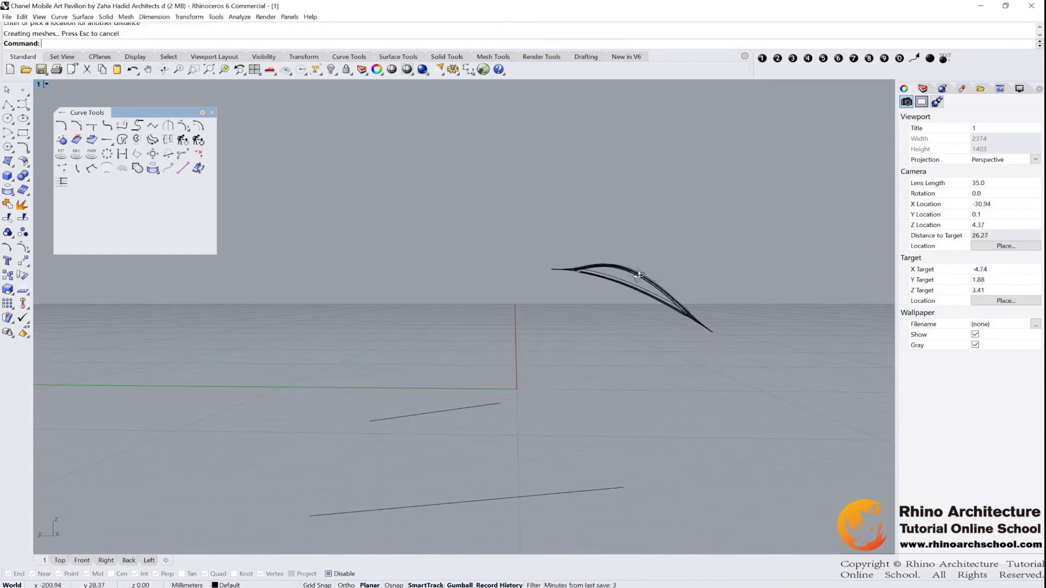
pyautogui.moveTo(639, 275); pyautogui.dragTo(669, 226, button='right')
pyautogui.scroll(4, 412, 315)
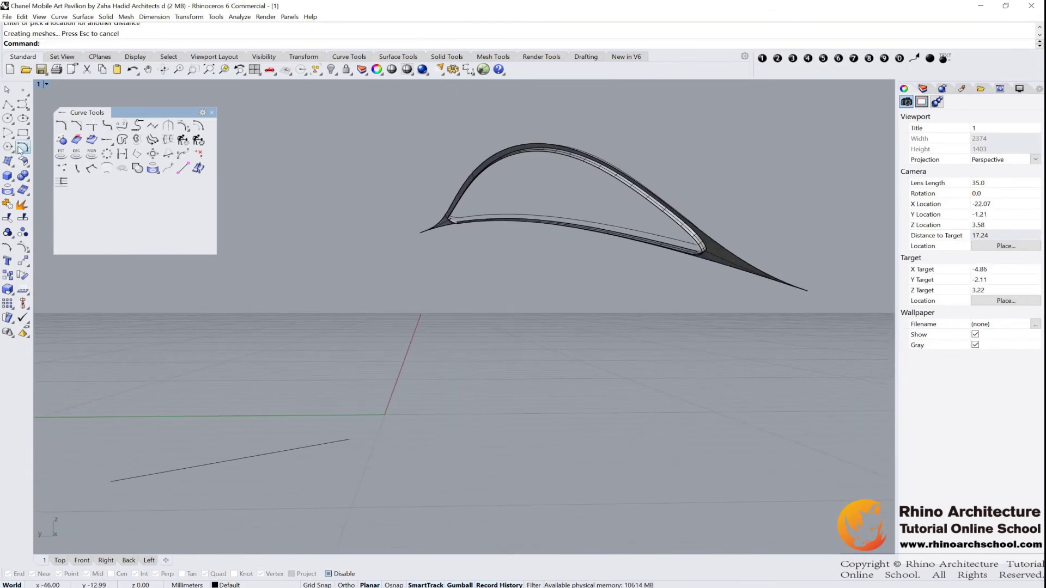
# Fill the triangular opening with a Patch through the fin's edge curve, using 40 U spans, 40 V spans and Adjust tangency
pyautogui.click(923, 88)
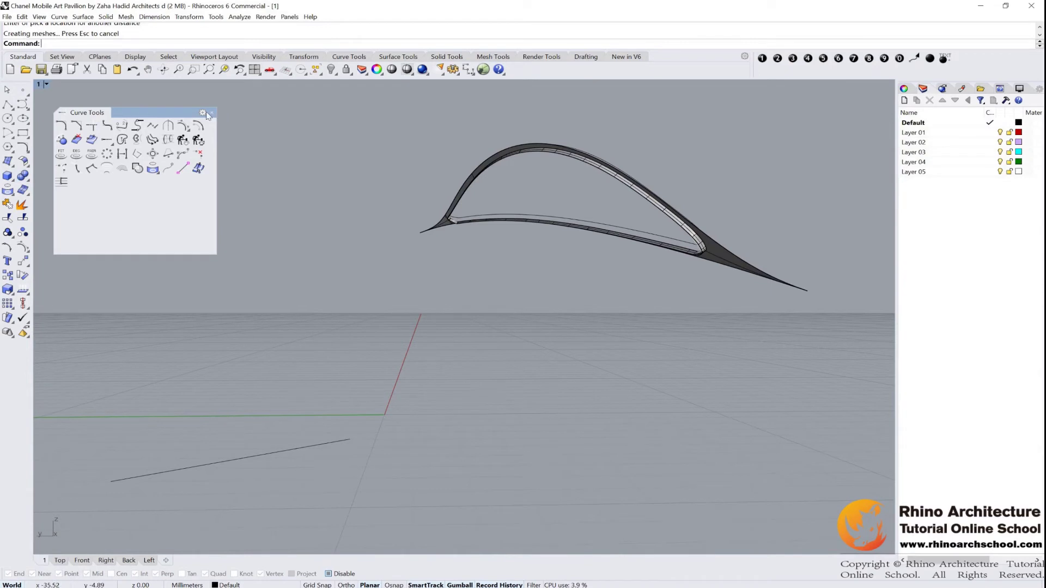
pyautogui.click(211, 113)
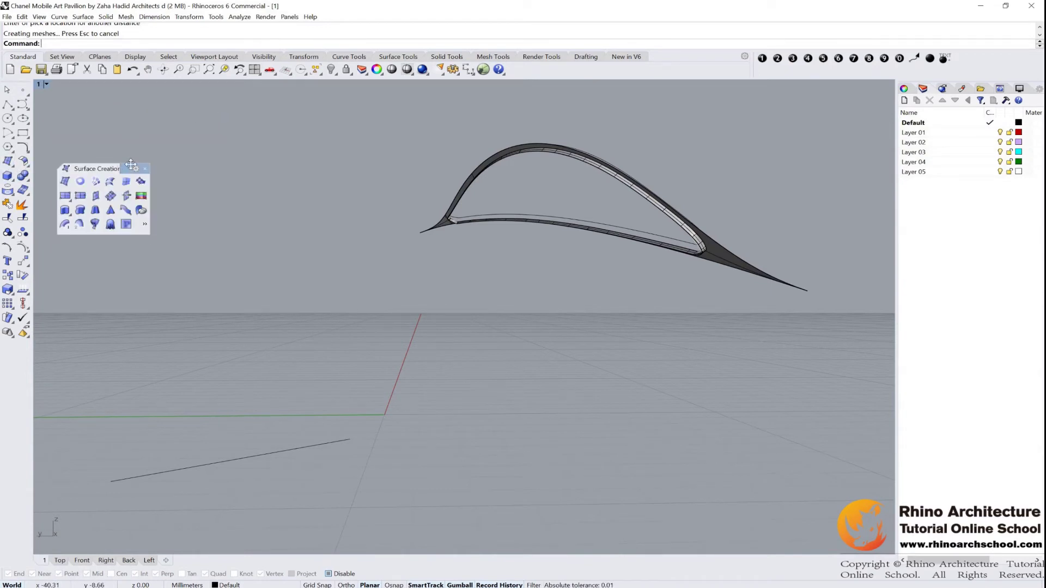
pyautogui.moveTo(130, 165); pyautogui.dragTo(140, 130)
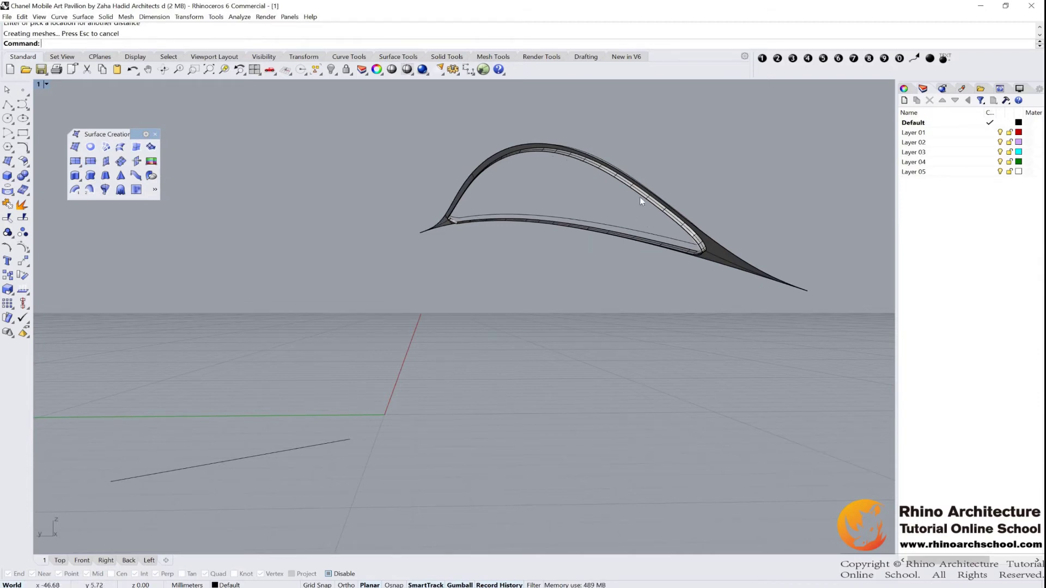
pyautogui.moveTo(641, 199); pyautogui.dragTo(727, 173, button='right')
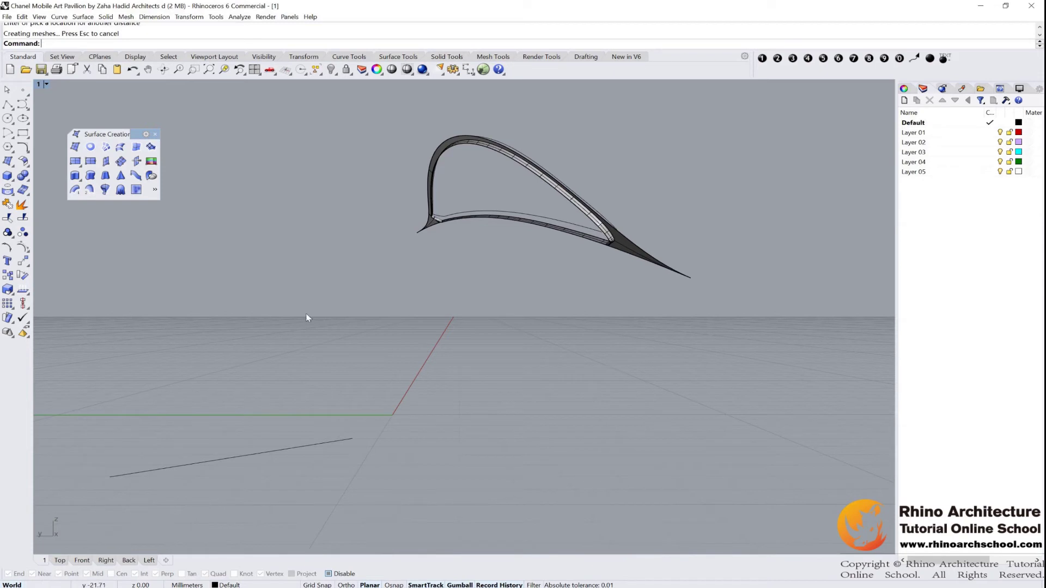
pyautogui.click(151, 151)
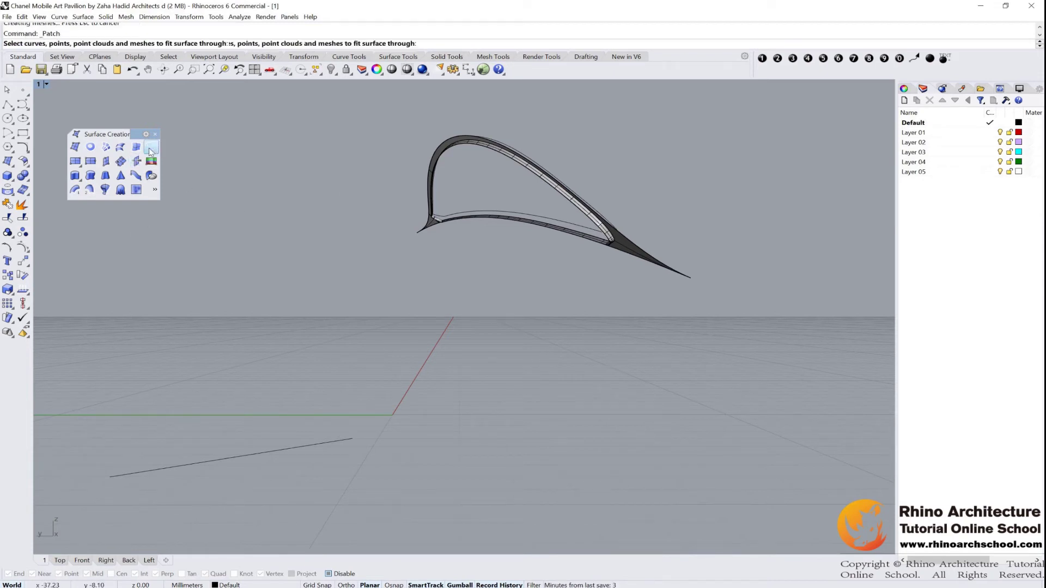
pyautogui.click(502, 155)
pyautogui.press('Return')
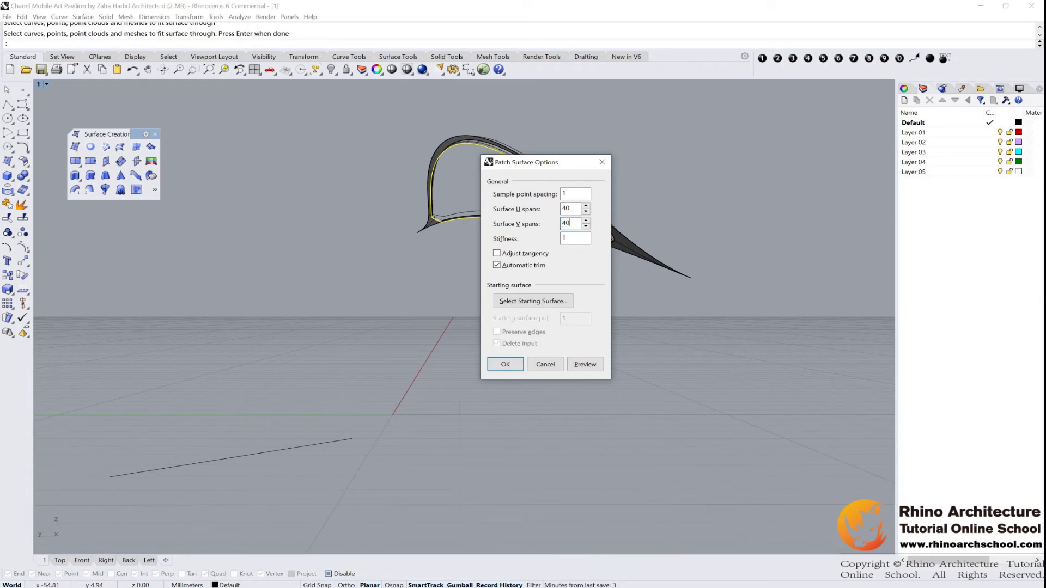
pyautogui.click(981, 309)
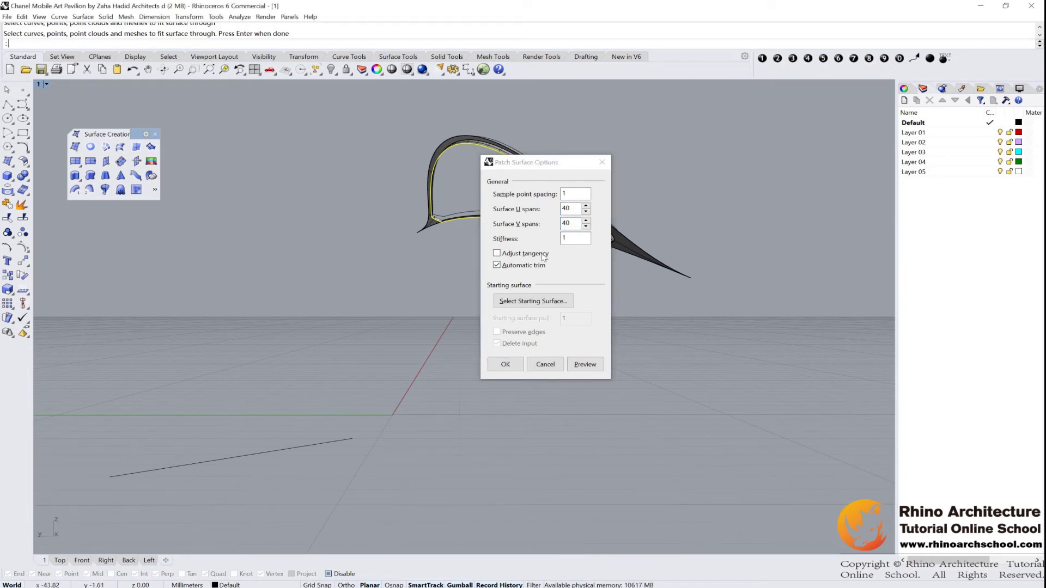
pyautogui.click(502, 258)
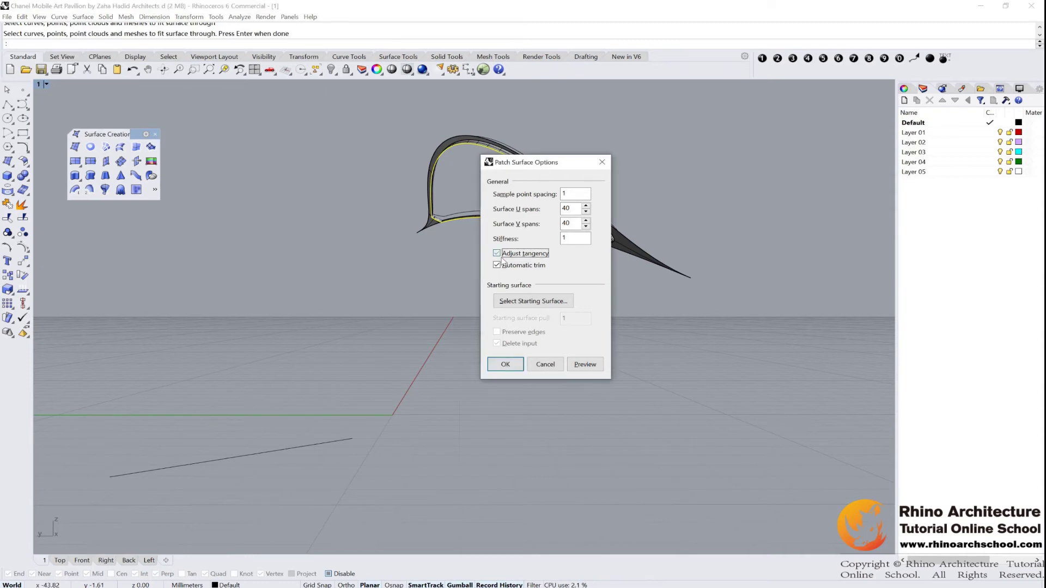
pyautogui.click(505, 364)
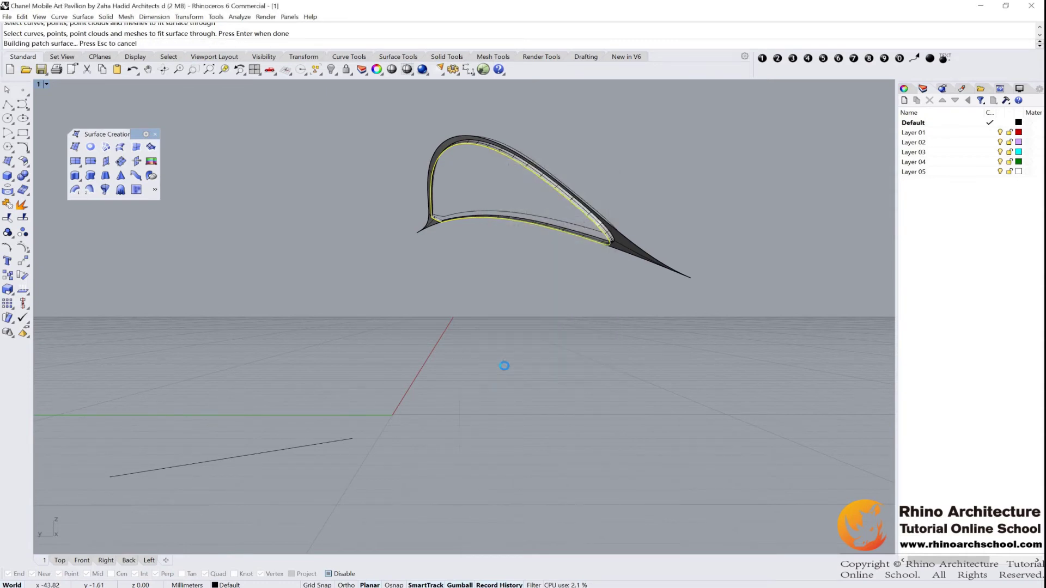
# Assign the new patch surface to Layer 03
pyautogui.moveTo(626, 198); pyautogui.dragTo(567, 251, button='right')
pyautogui.click(352, 338)
pyautogui.keyDown('shift'); pyautogui.moveTo(485, 264); pyautogui.dragTo(520, 240, button='right'); pyautogui.keyUp('shift')
pyautogui.click(926, 153)
pyautogui.rightClick(927, 153)
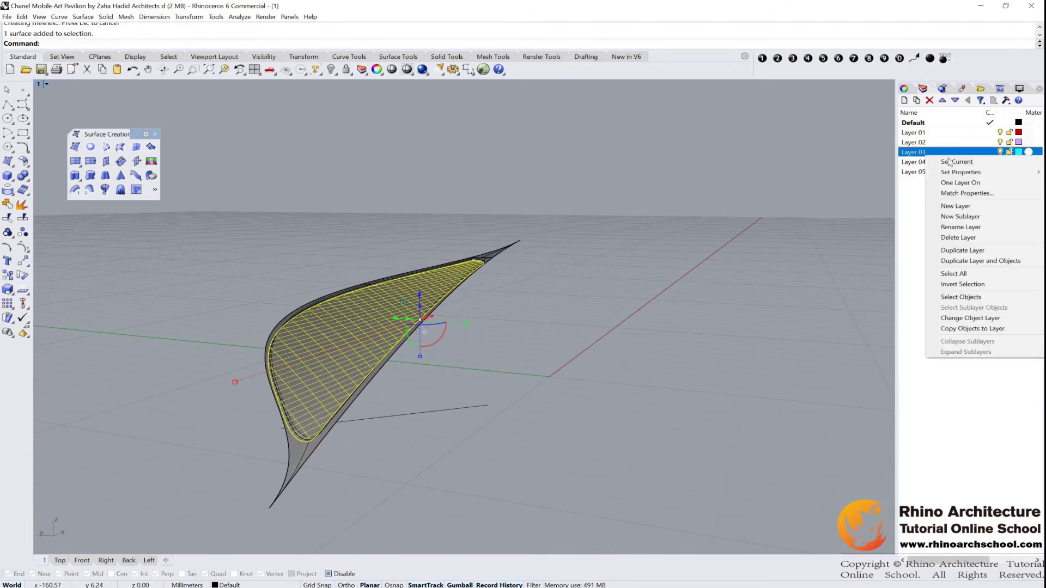
pyautogui.click(971, 318)
pyautogui.scroll(-3, 592, 198)
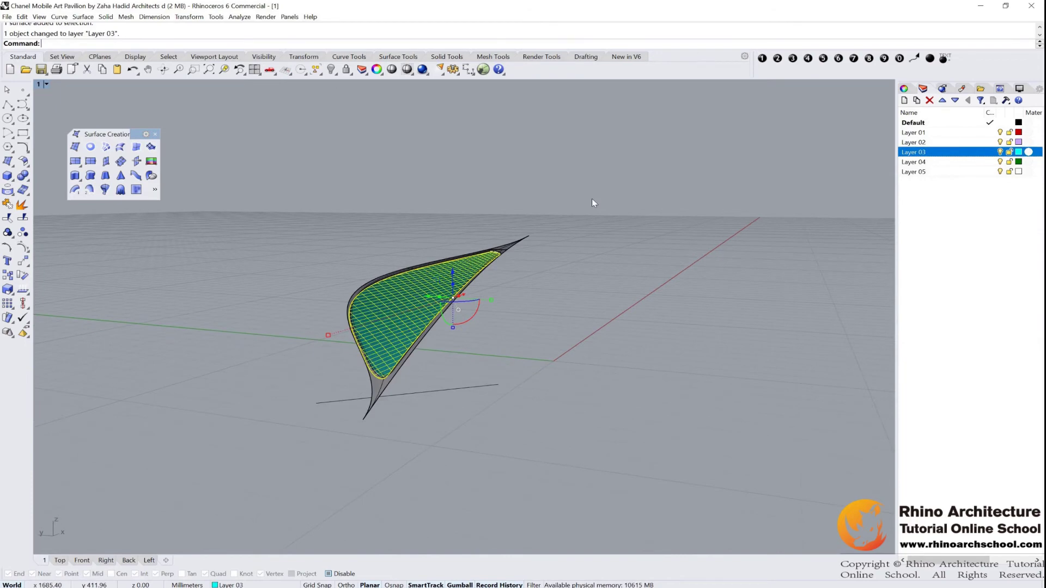
# Show all hidden objects and clear the selection of the patch surface
pyautogui.click(331, 69)
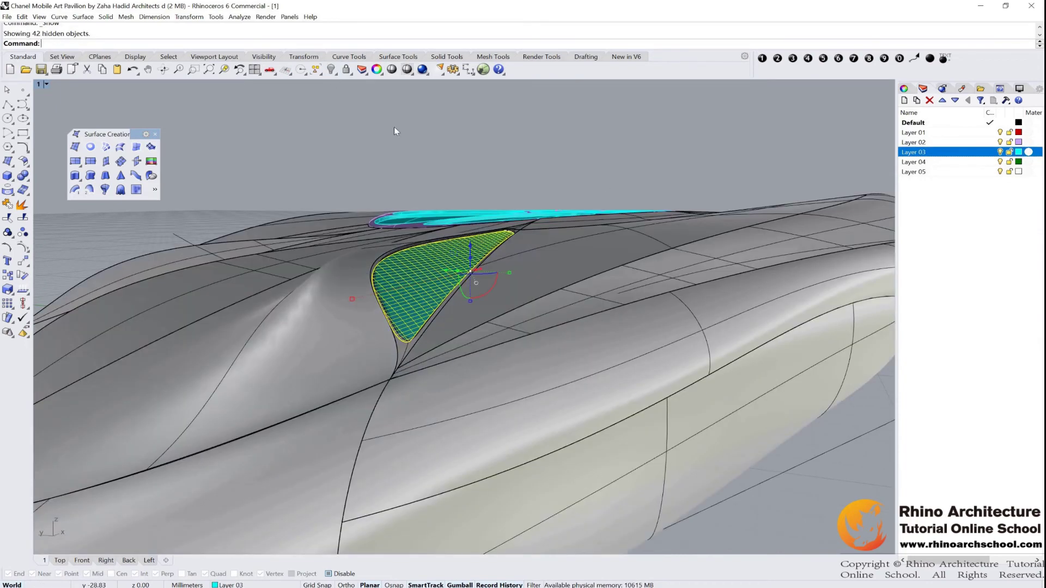
pyautogui.scroll(5, 435, 203)
pyautogui.scroll(-2, 315, 134)
pyautogui.click(315, 134)
# Examine how the patched triangular panel and its frame sit within the surrounding roof surfaces
pyautogui.moveTo(375, 164); pyautogui.dragTo(440, 253, button='right')
pyautogui.scroll(7, 352, 242)
pyautogui.scroll(-8, 536, 191)
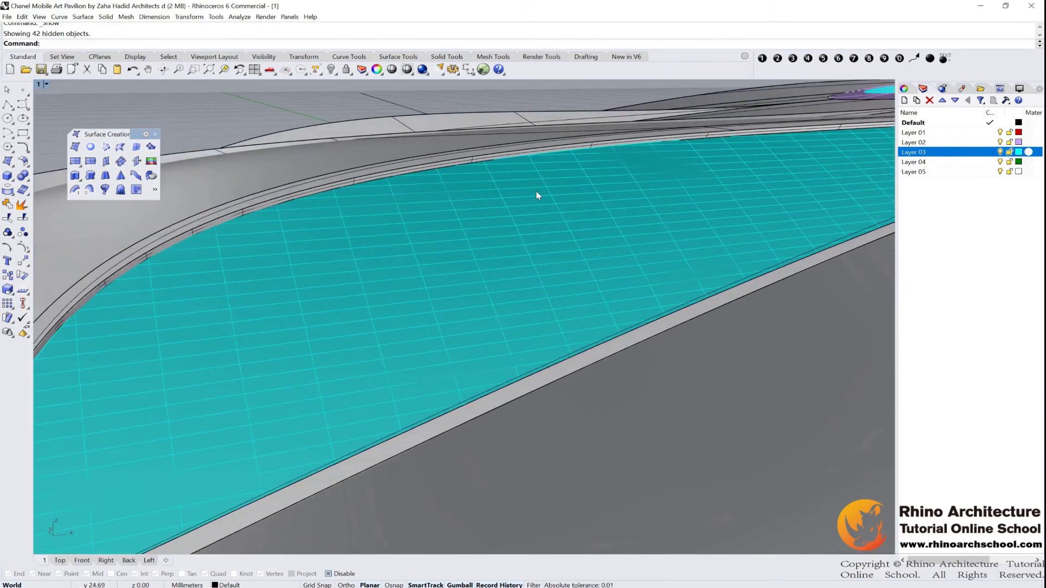
pyautogui.scroll(3, 624, 194)
pyautogui.scroll(6, 625, 193)
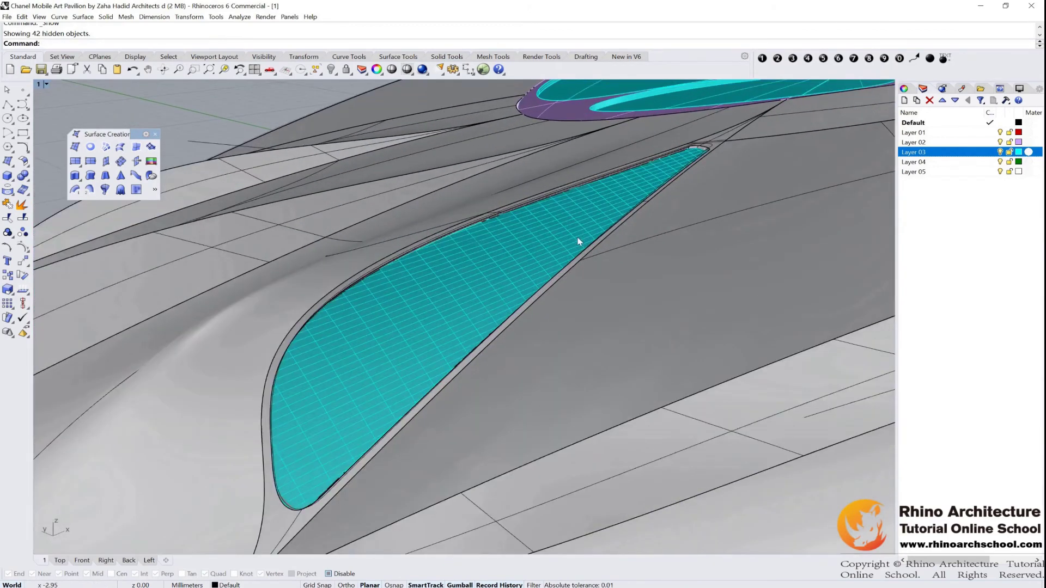
pyautogui.click(575, 232)
pyautogui.scroll(-3, 509, 182)
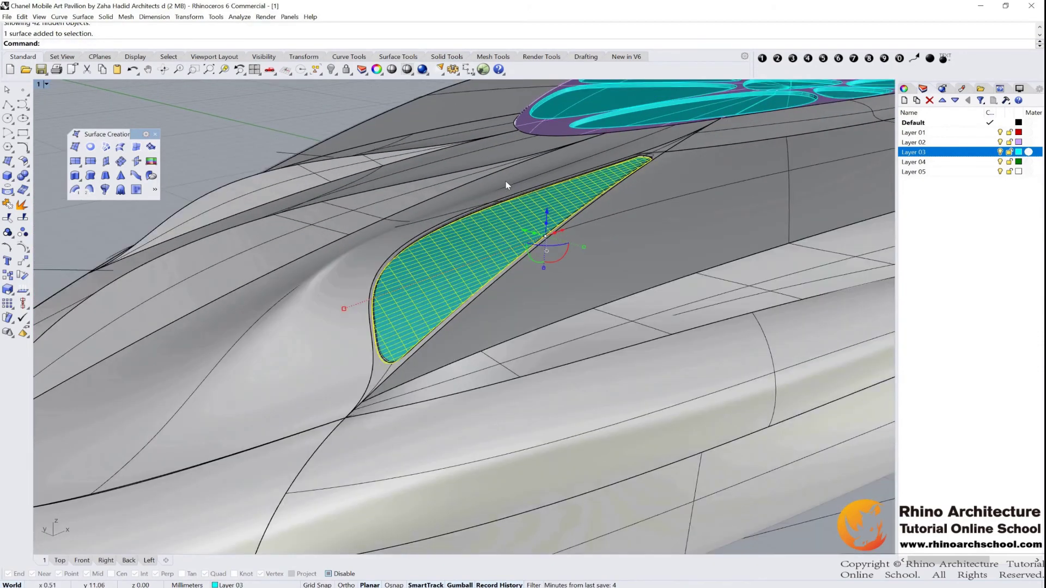
pyautogui.press('Escape')
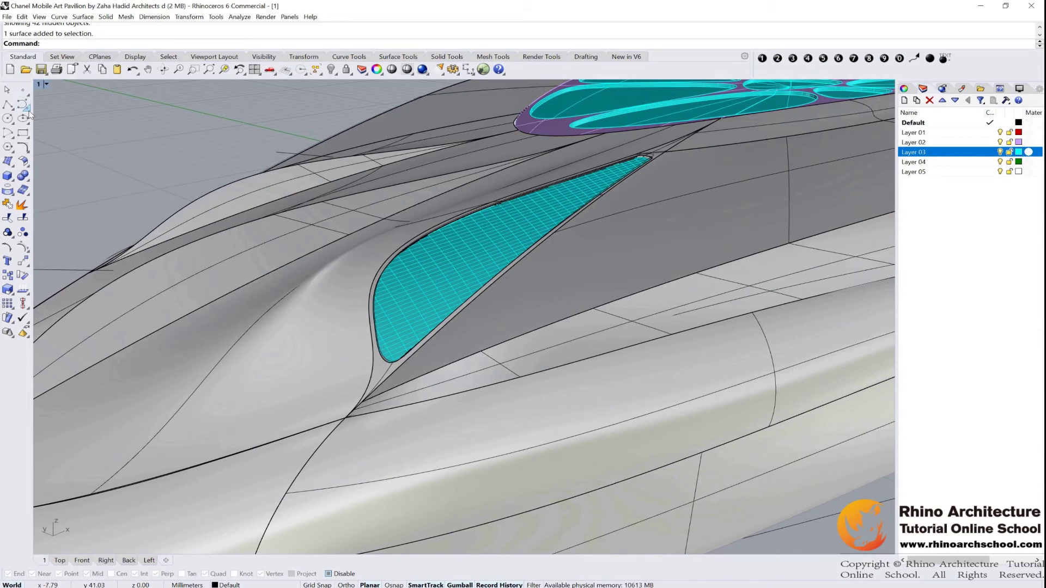
# Float the Curve Tools palette and place annotation dot 1 beside it and dot 2 beside the Trim and Split tools
pyautogui.click(28, 160)
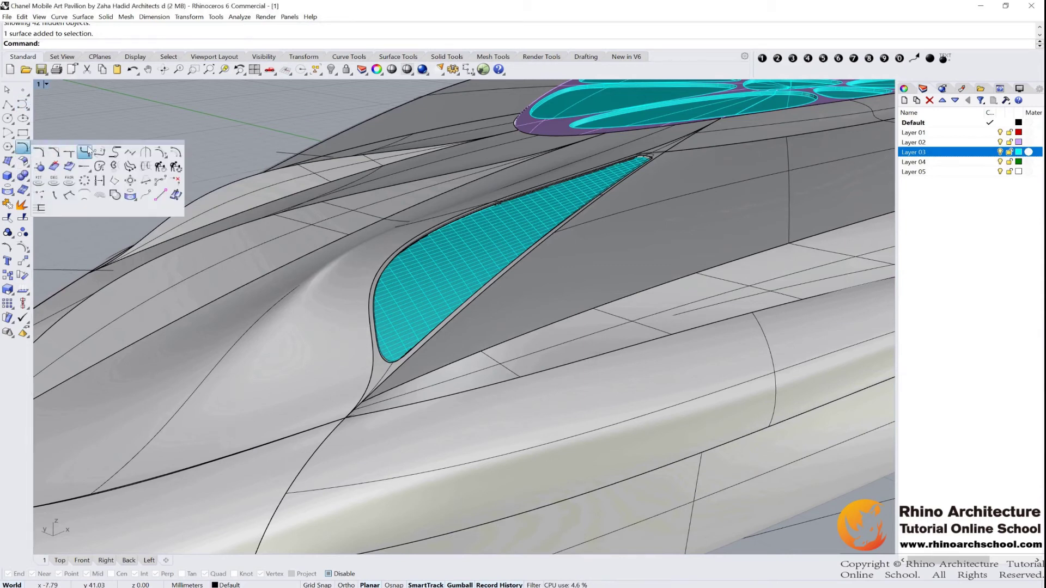
pyautogui.moveTo(88, 132); pyautogui.dragTo(121, 131)
pyautogui.click(763, 58)
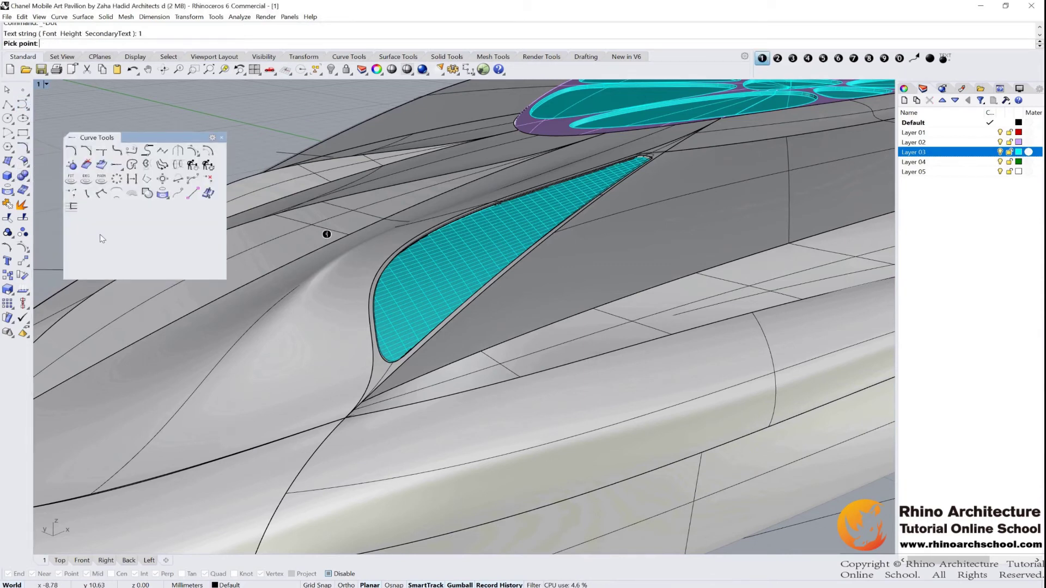
pyautogui.click(242, 151)
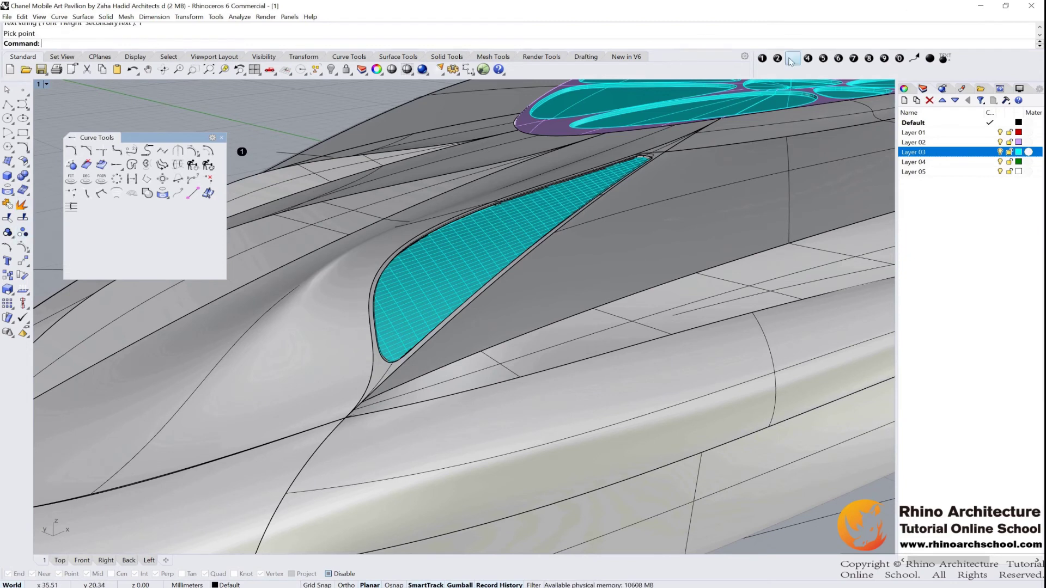
pyautogui.click(778, 58)
pyautogui.click(43, 219)
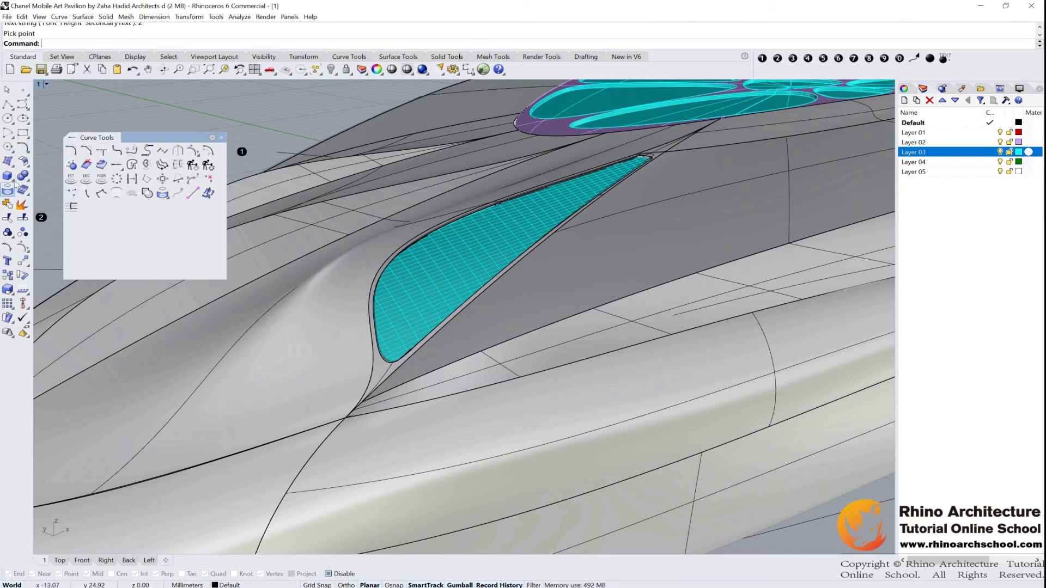
# Reposition the Curve Tools palette and place annotation dot 3 just above it
pyautogui.click(24, 148)
pyautogui.moveTo(163, 142); pyautogui.dragTo(175, 147)
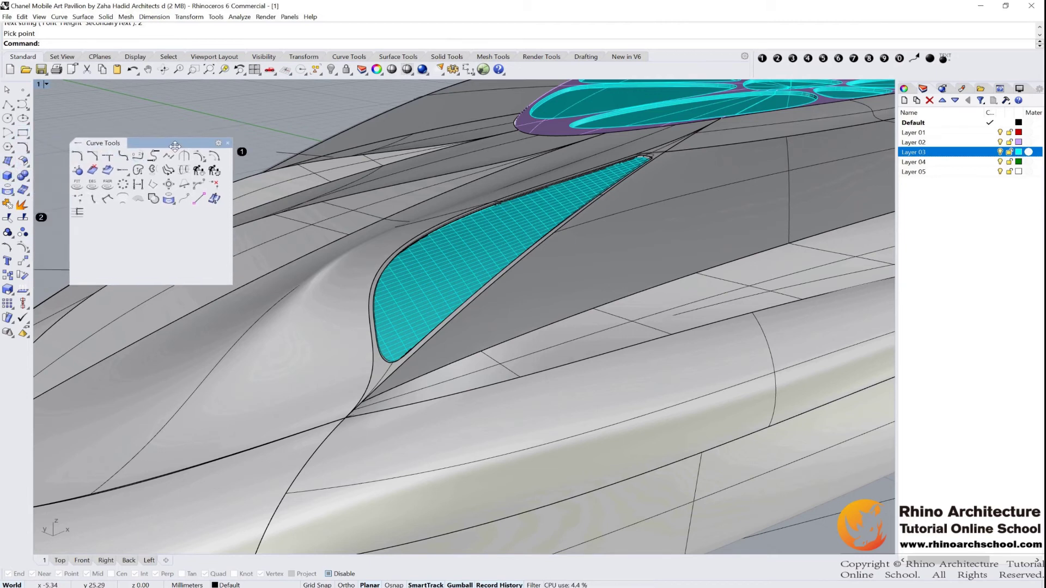
pyautogui.click(793, 58)
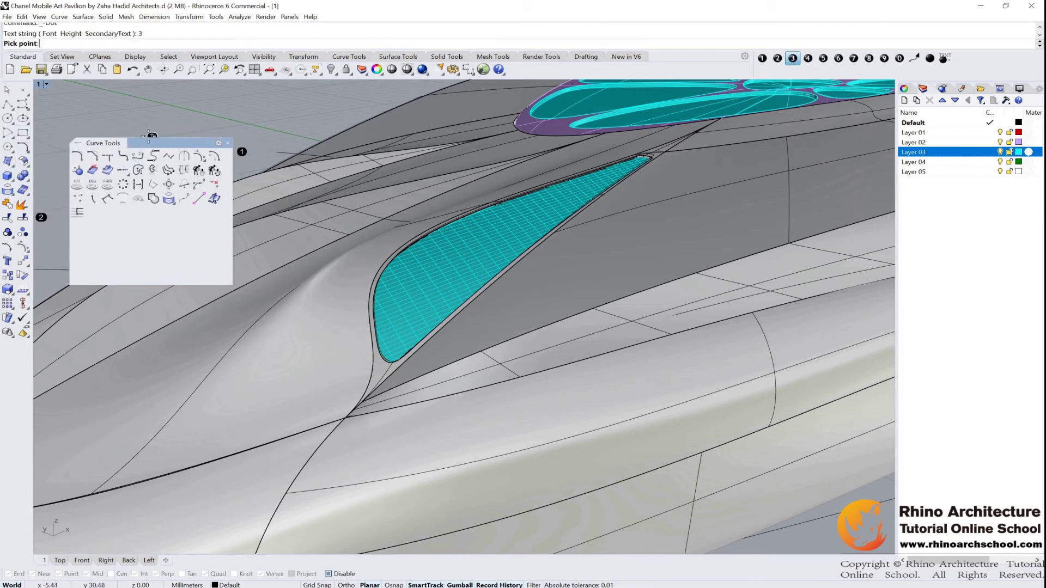
pyautogui.click(140, 134)
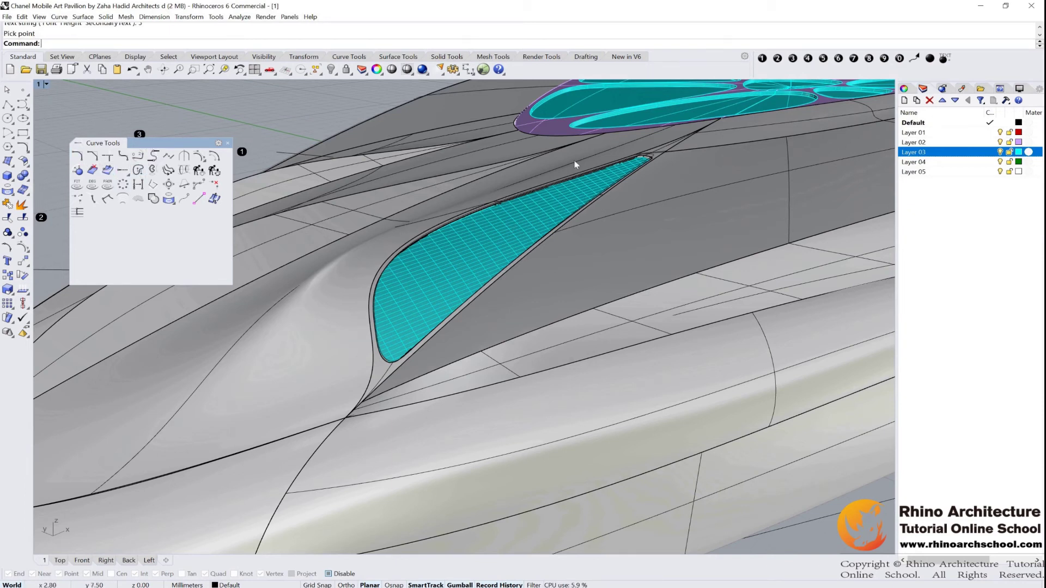
# Float the Surface Creation palette above the roof and place annotation dots 4 and 5 beside it
pyautogui.click(9, 162)
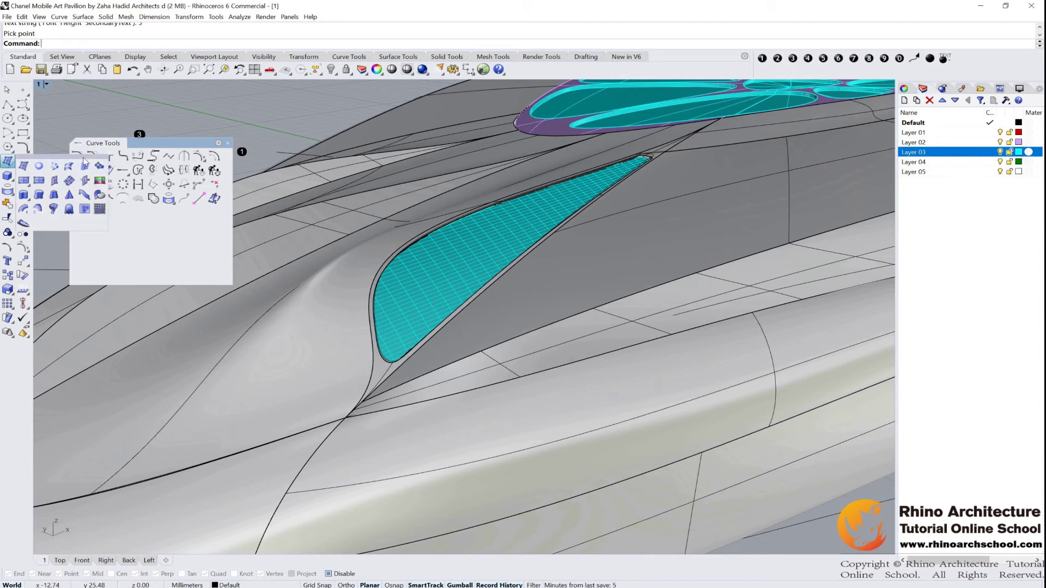
pyautogui.moveTo(85, 158); pyautogui.dragTo(316, 100)
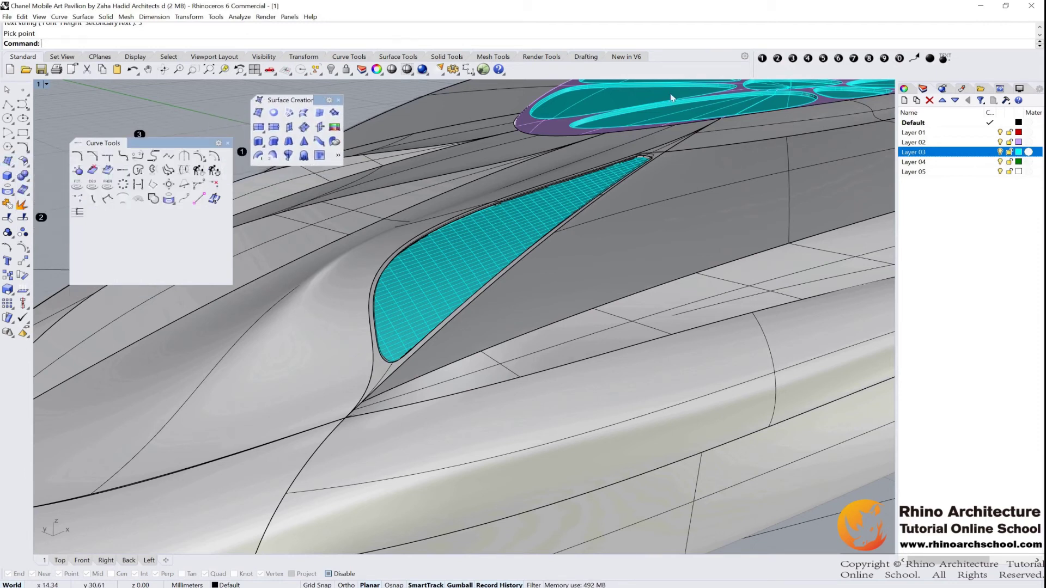
pyautogui.click(808, 58)
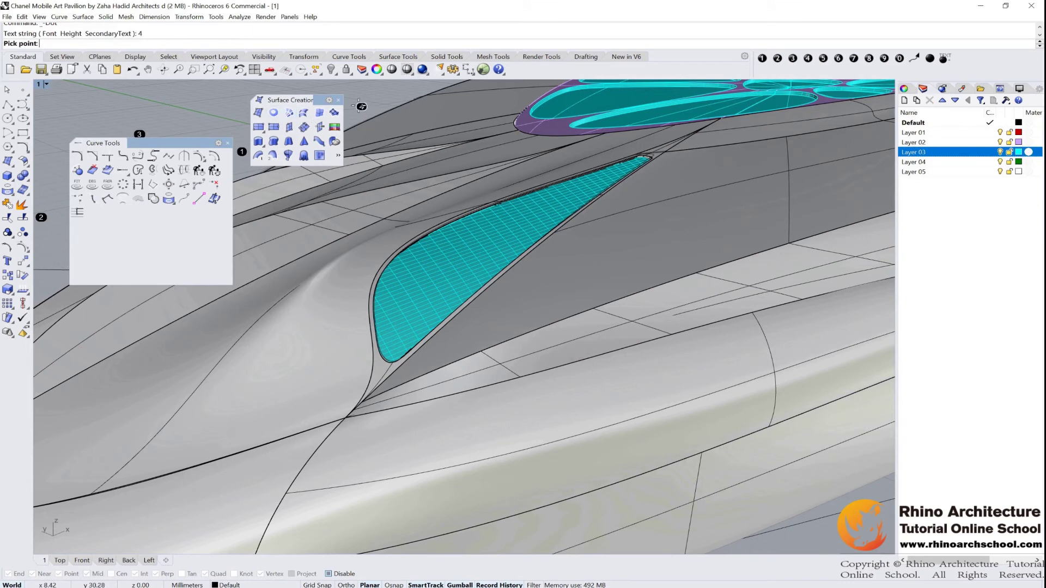
pyautogui.click(352, 146)
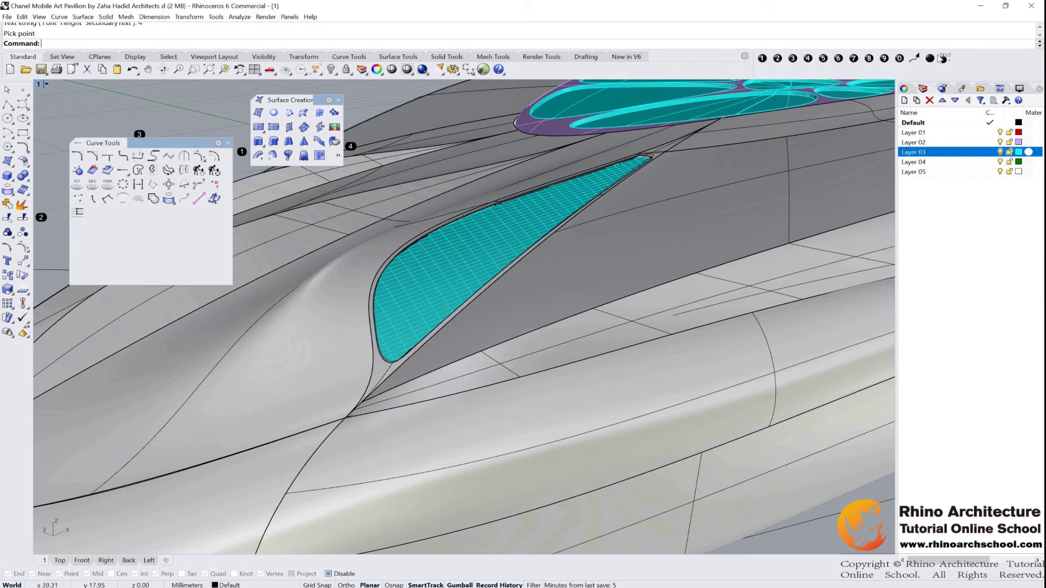
pyautogui.click(824, 57)
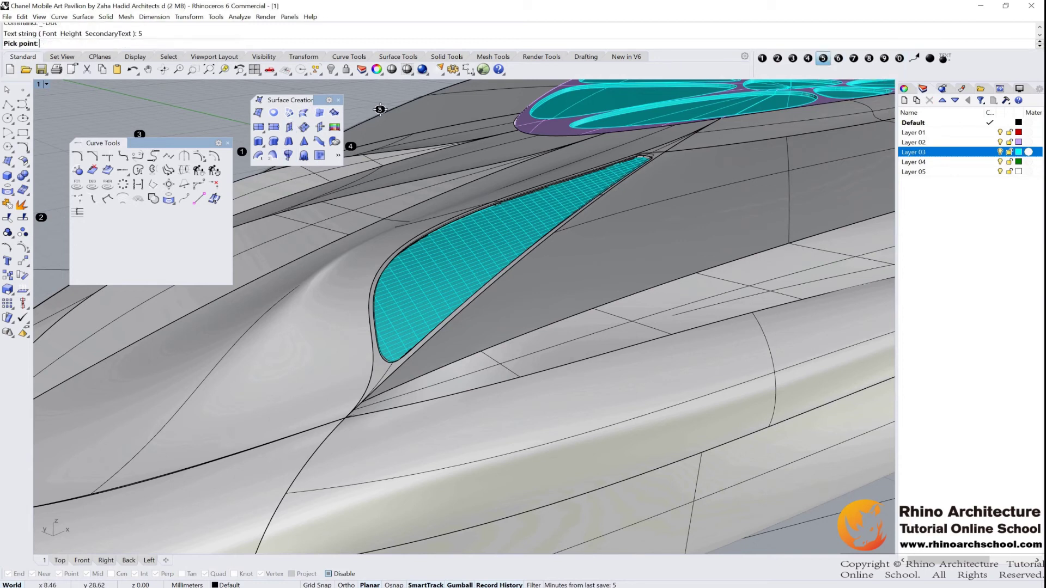
pyautogui.click(355, 111)
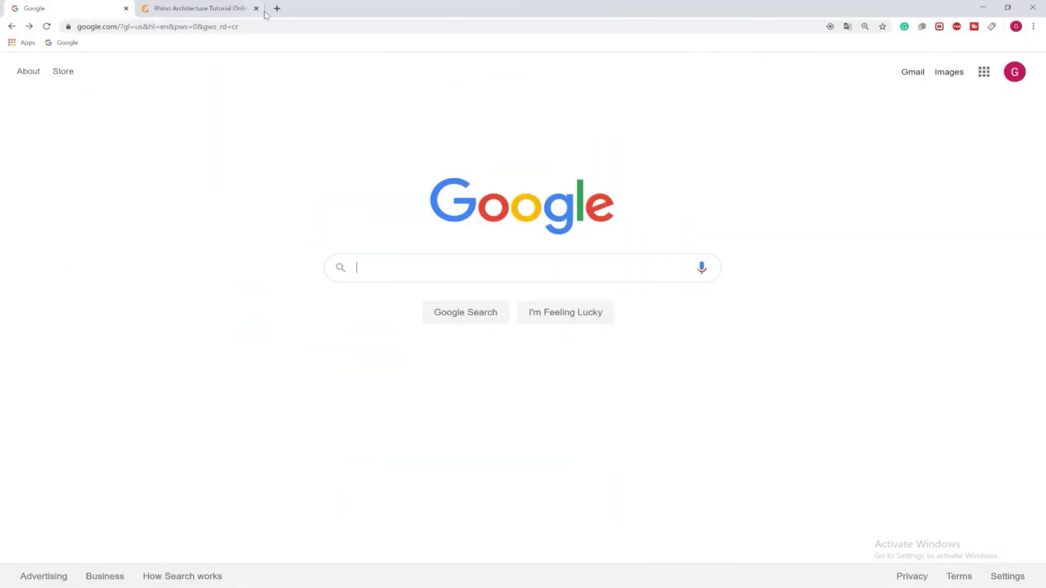
# Load the rhinoarchschool.com home page in the browser
pyautogui.click(256, 26)
pyautogui.write('rhin')
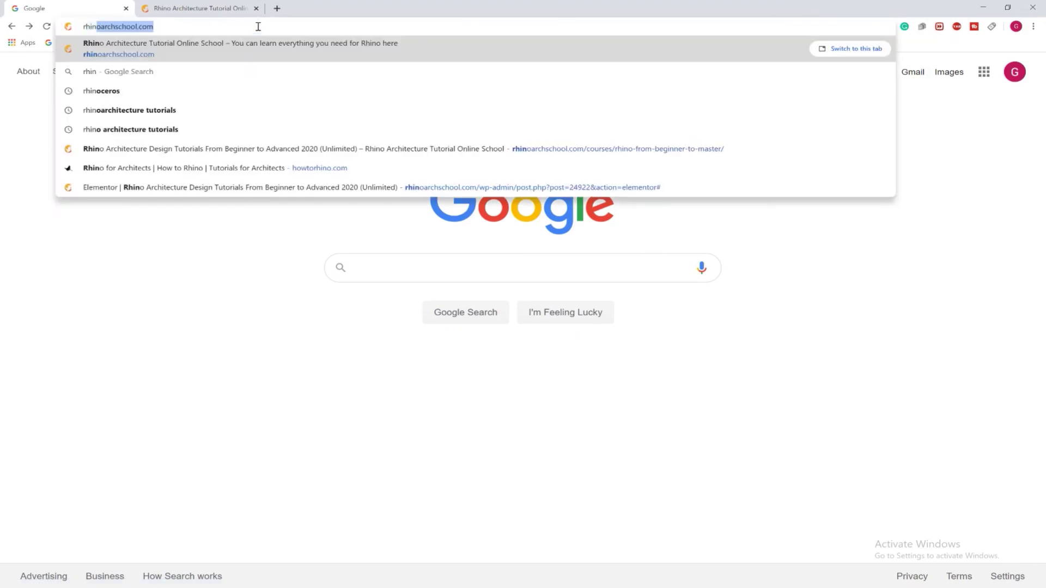
pyautogui.write('oar')
pyautogui.press('Return')
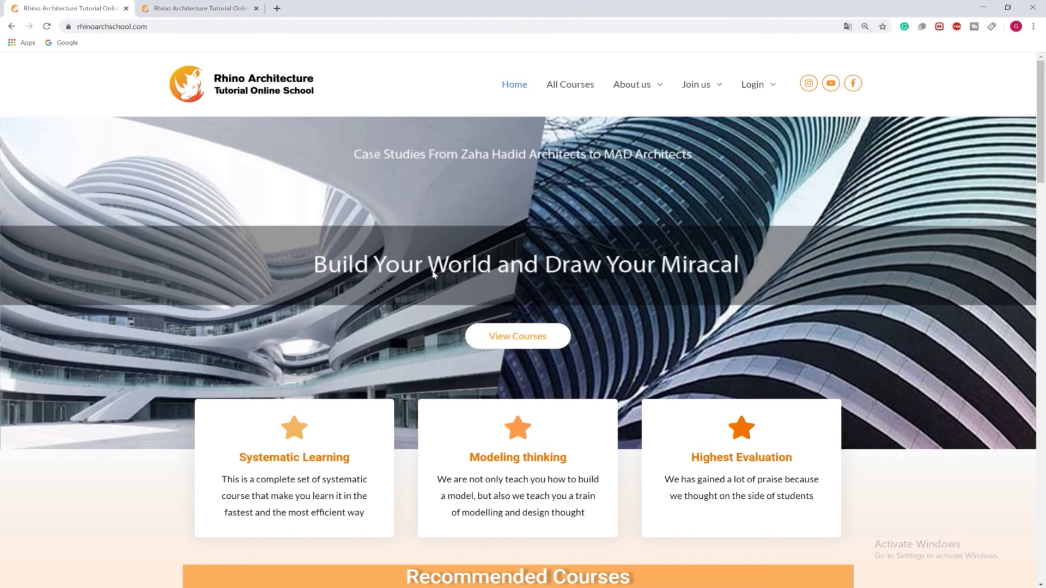
# Examine the recommended courses on the home page, highlighting the Unlimited and Monthly labels in the two Rhino course titles
pyautogui.scroll(-6, 433, 275)
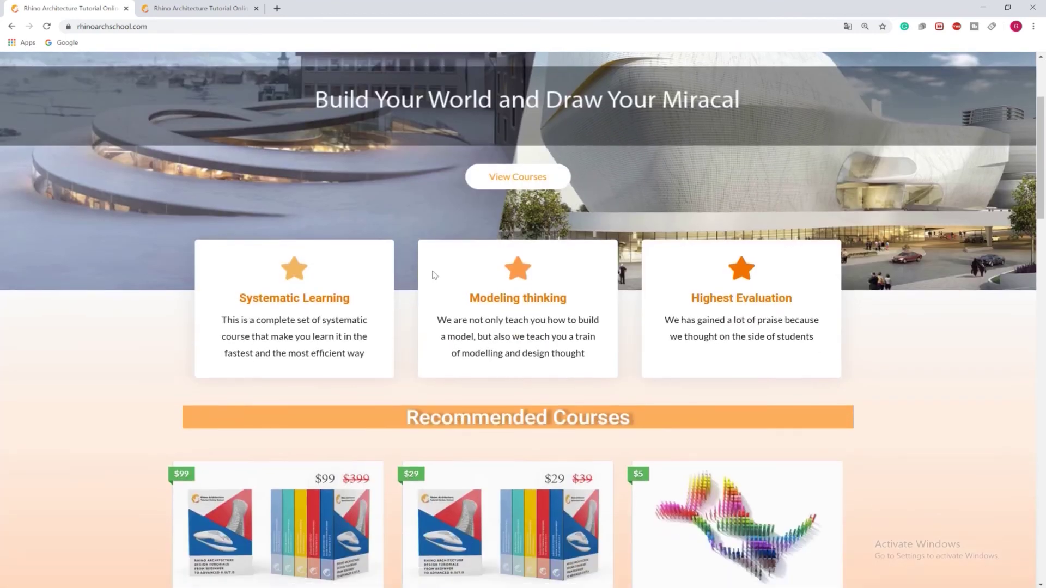
pyautogui.scroll(-1, 430, 289)
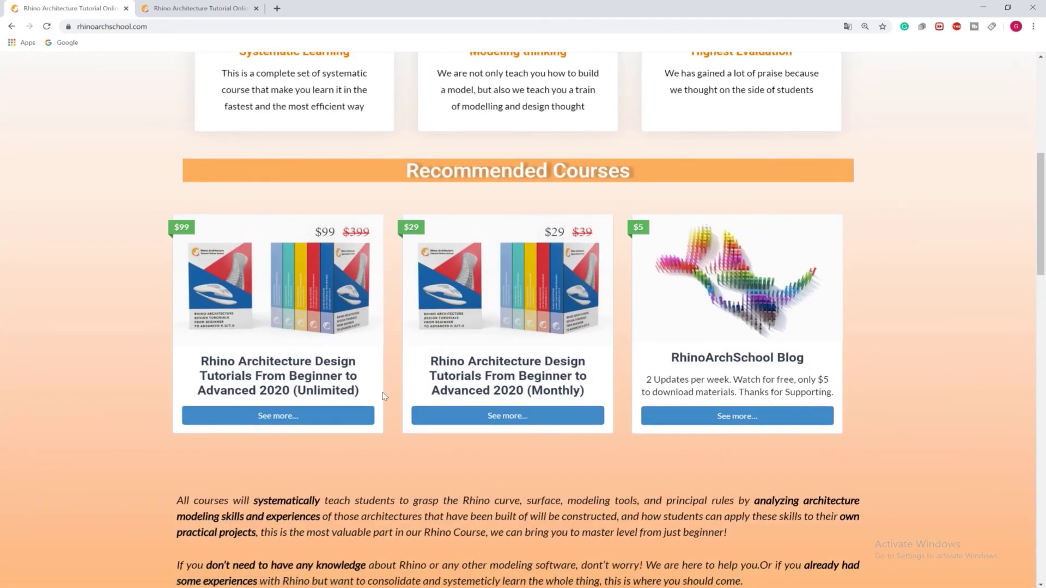
pyautogui.moveTo(371, 393); pyautogui.dragTo(297, 391)
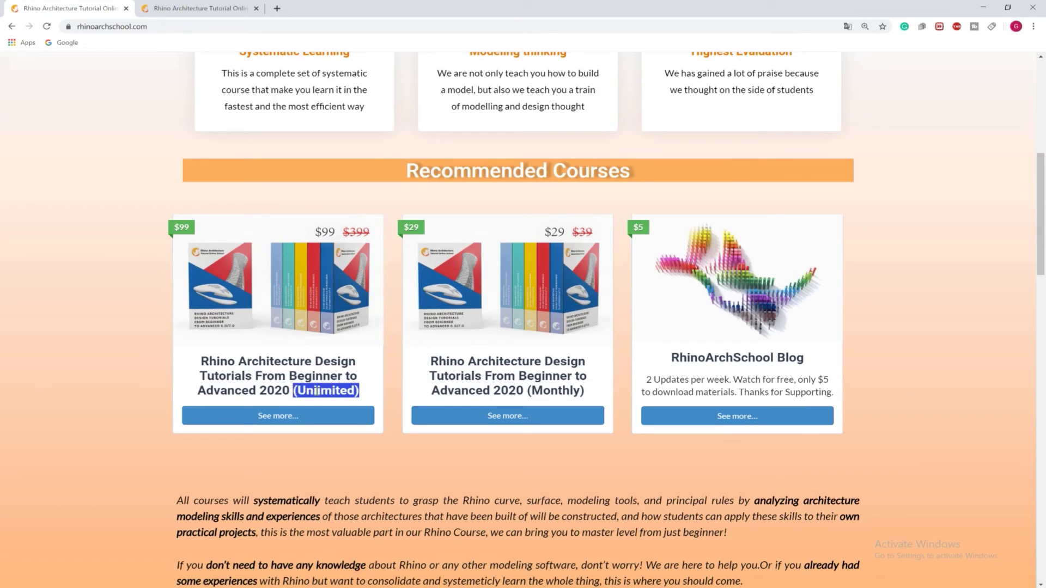
pyautogui.click(317, 391)
pyautogui.moveTo(597, 392); pyautogui.dragTo(541, 390)
pyautogui.click(542, 390)
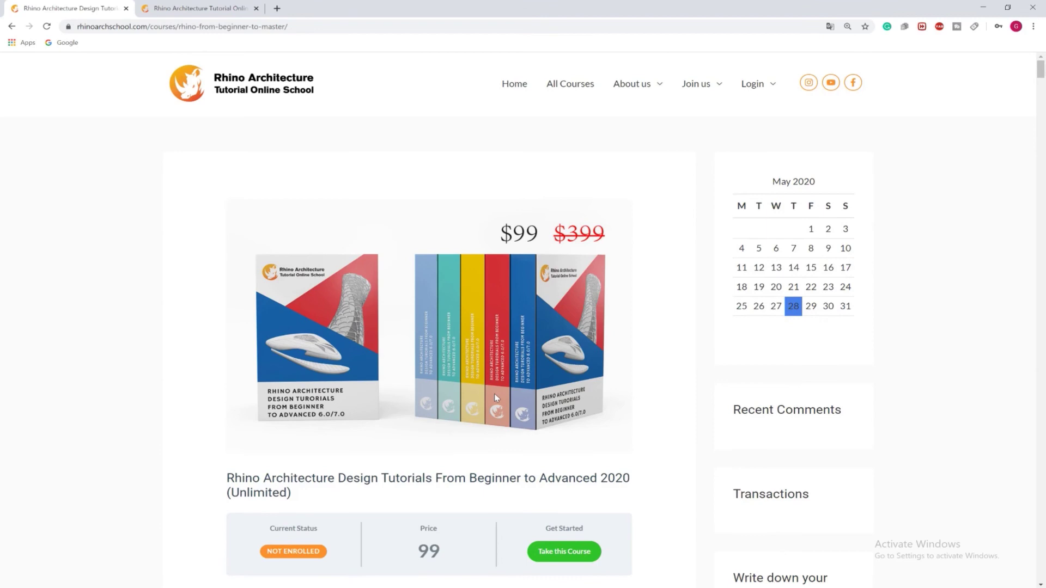
# Review the Unlimited course page's enrolment option and Materials lesson list, and return to the Course description
pyautogui.scroll(-3, 495, 394)
pyautogui.moveTo(620, 361); pyautogui.dragTo(536, 352)
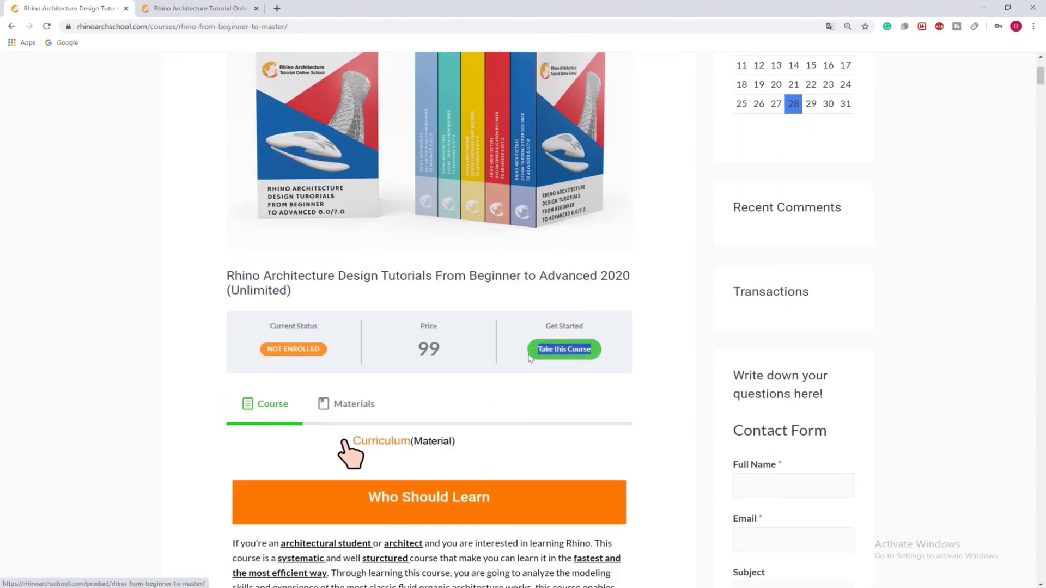
pyautogui.click(354, 405)
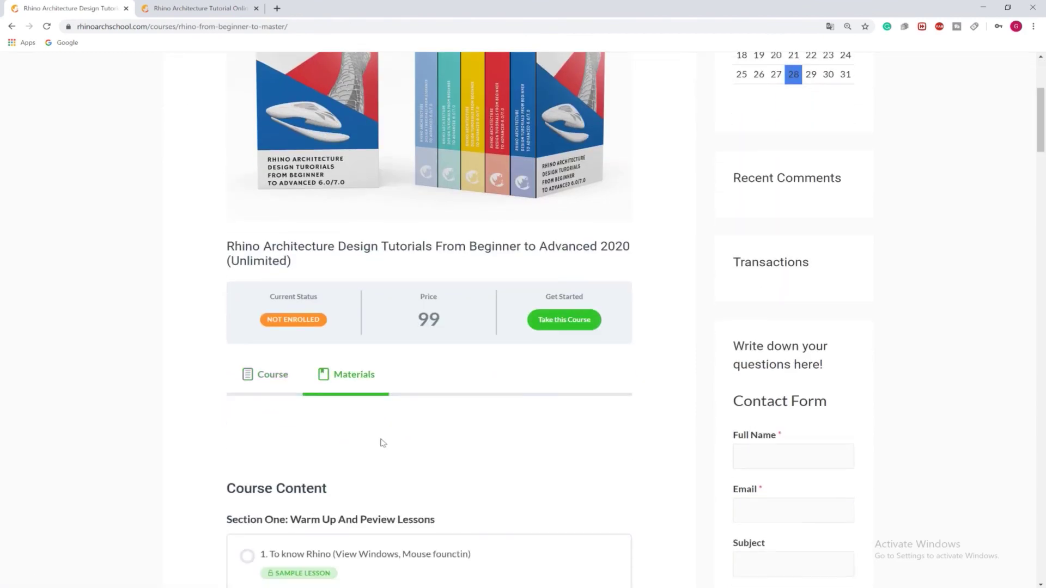
pyautogui.scroll(-7, 381, 440)
pyautogui.scroll(1, 382, 442)
pyautogui.scroll(4, 382, 443)
pyautogui.click(272, 356)
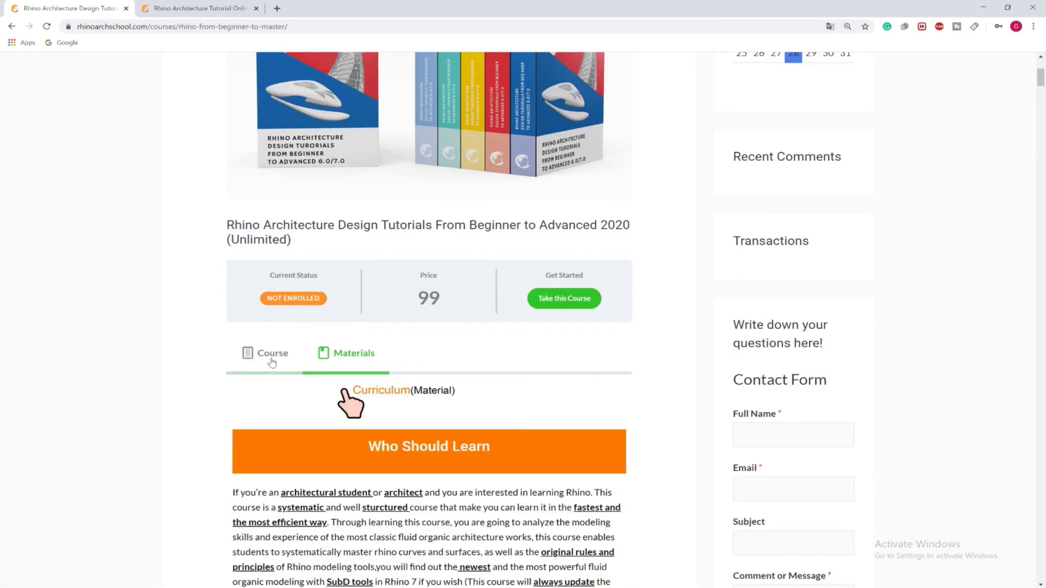
# Look through the Unlimited course description, from the basic command sections to the famous architecture case studies
pyautogui.scroll(-9, 274, 364)
pyautogui.scroll(-20, 273, 363)
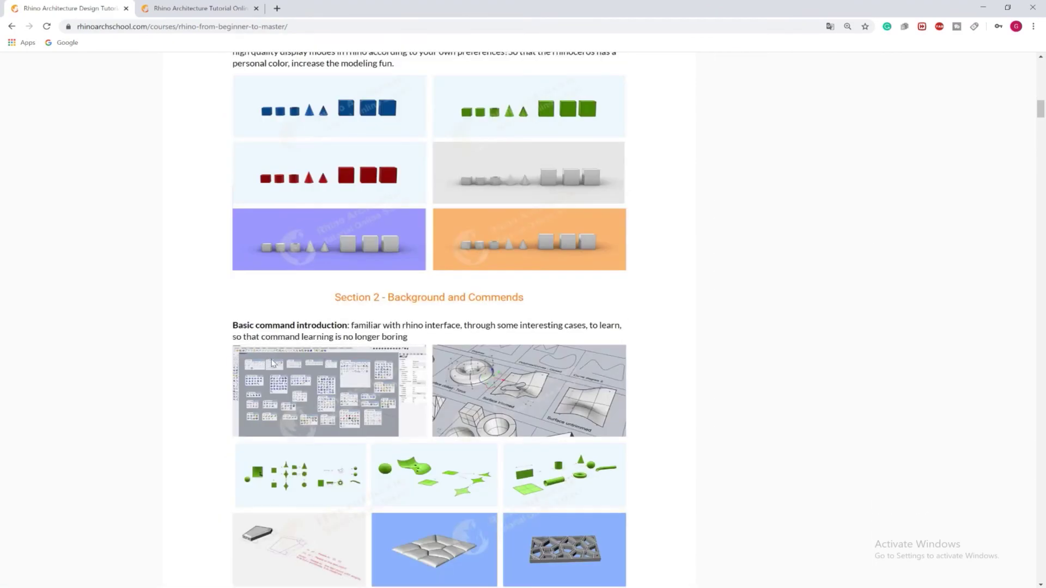
pyautogui.scroll(-20, 273, 364)
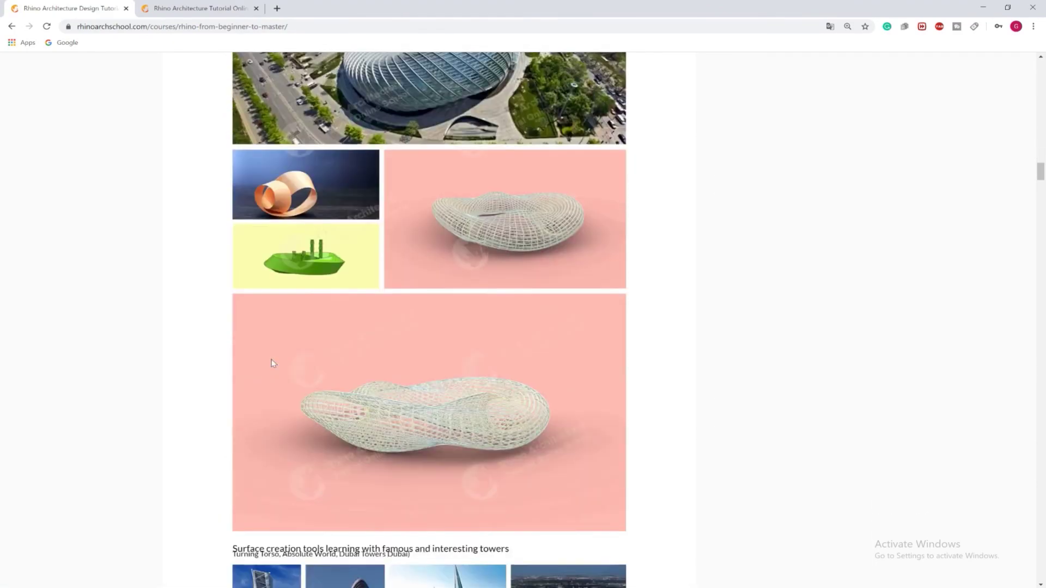
pyautogui.scroll(-15, 272, 363)
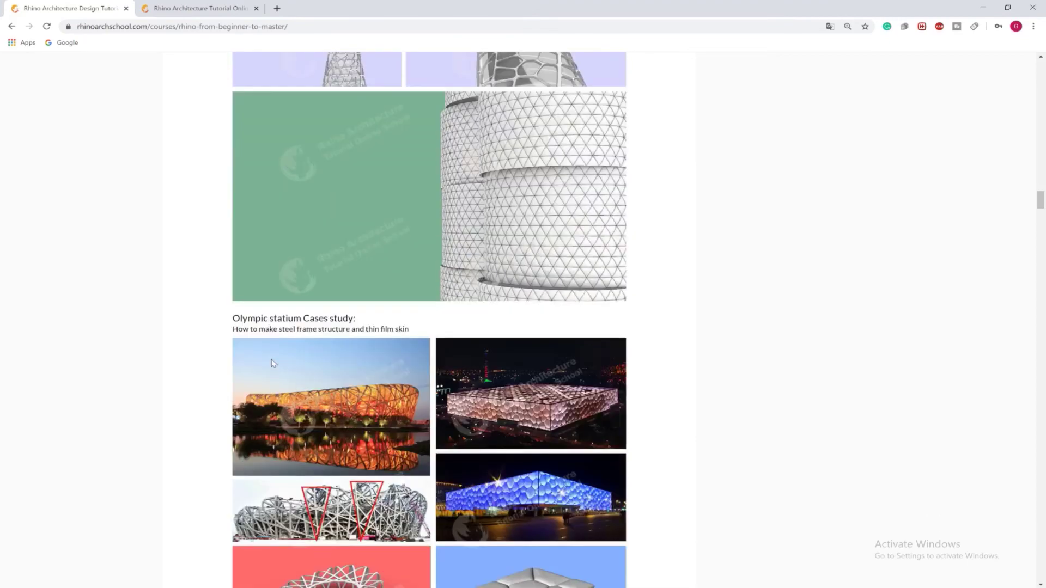
pyautogui.scroll(-20, 272, 363)
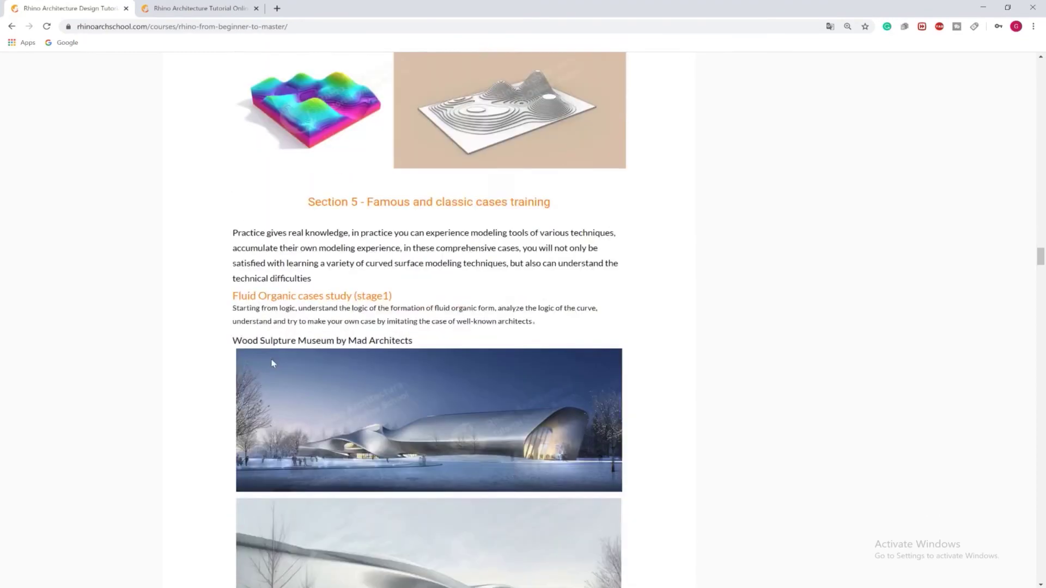
pyautogui.scroll(-20, 327, 325)
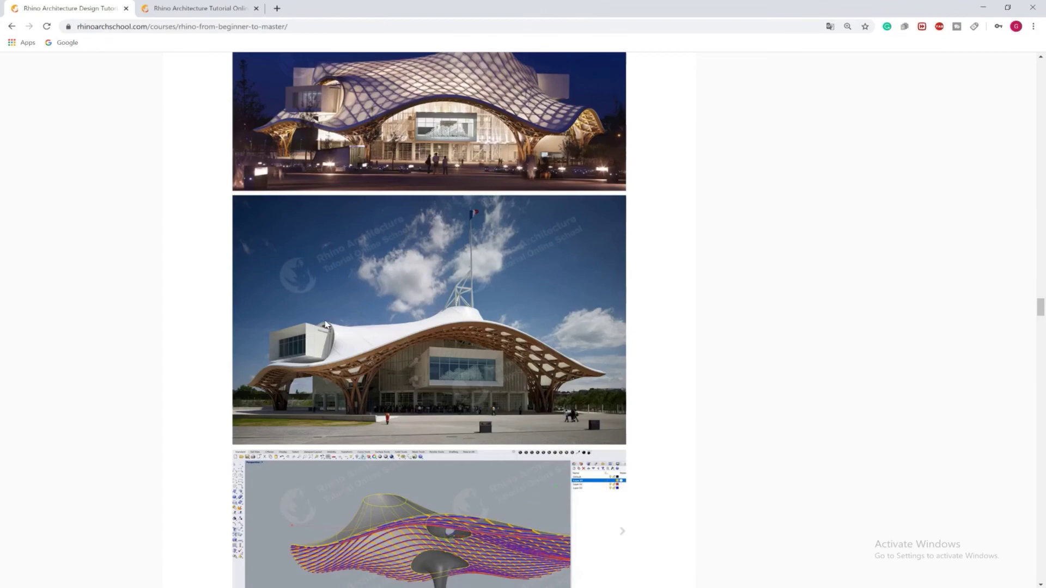
pyautogui.scroll(-20, 327, 325)
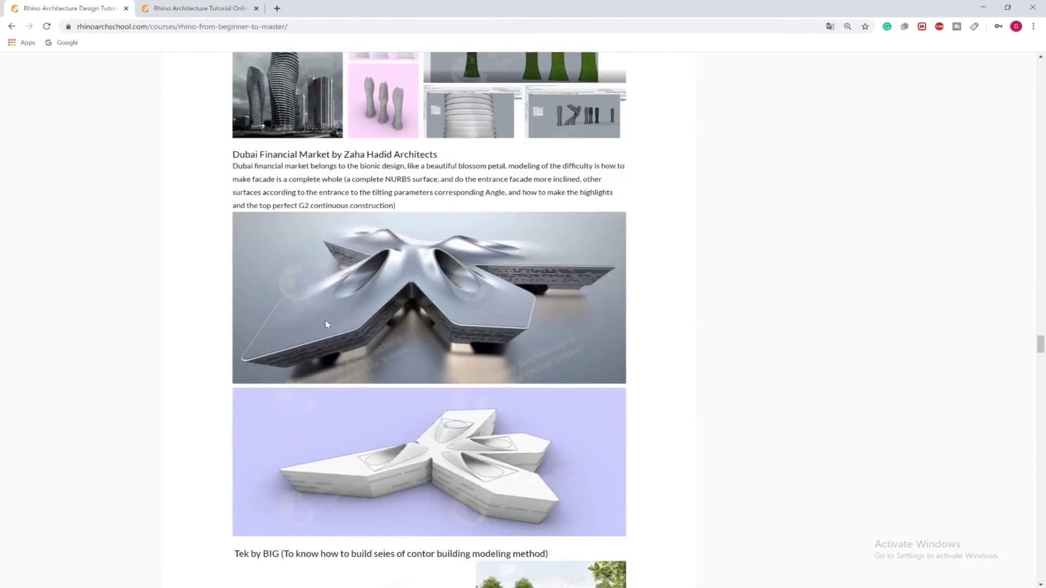
pyautogui.scroll(-20, 327, 325)
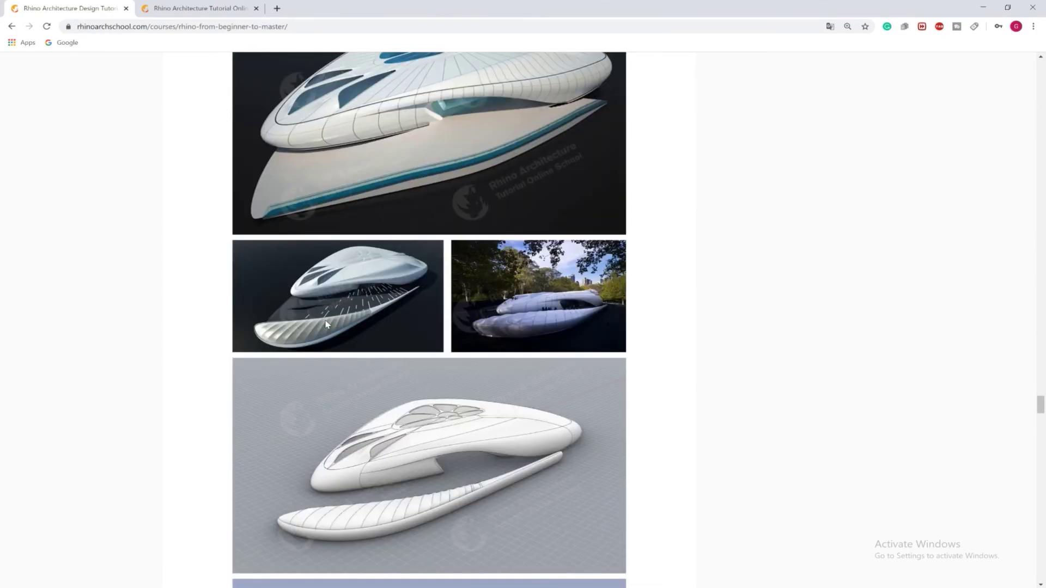
pyautogui.scroll(-20, 326, 324)
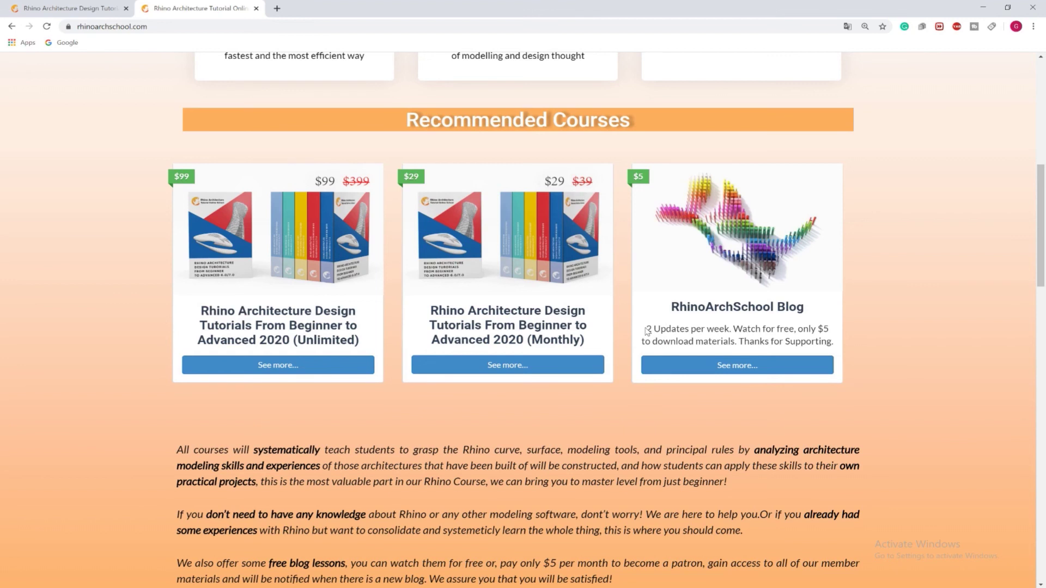
# Read the RhinoArchSchool Blog card on the home page, highlighting its update and download text and its thanks for supporting
pyautogui.moveTo(646, 328); pyautogui.dragTo(733, 347)
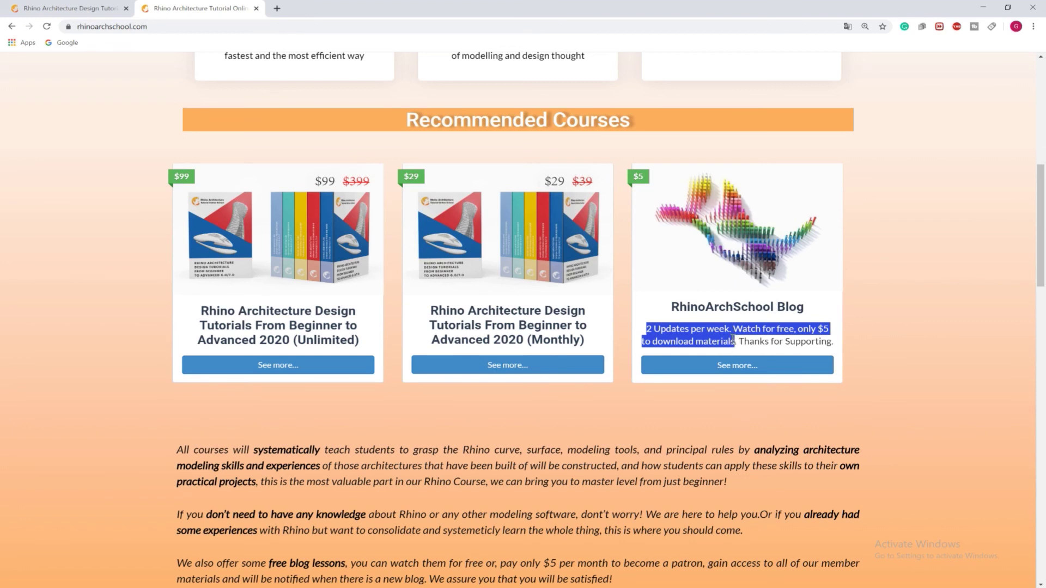
pyautogui.click(733, 339)
pyautogui.moveTo(739, 342); pyautogui.dragTo(840, 346)
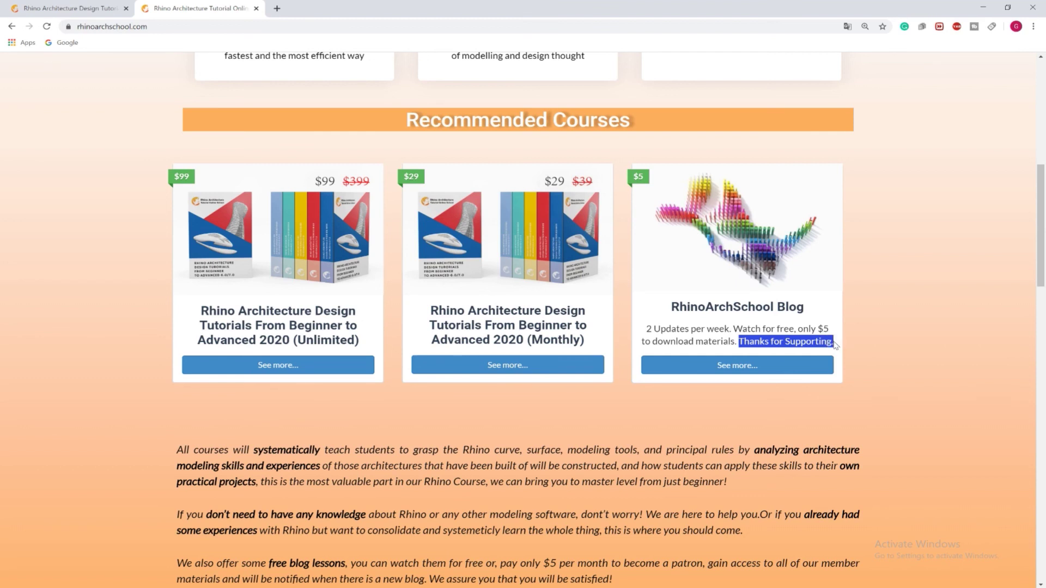
pyautogui.click(821, 340)
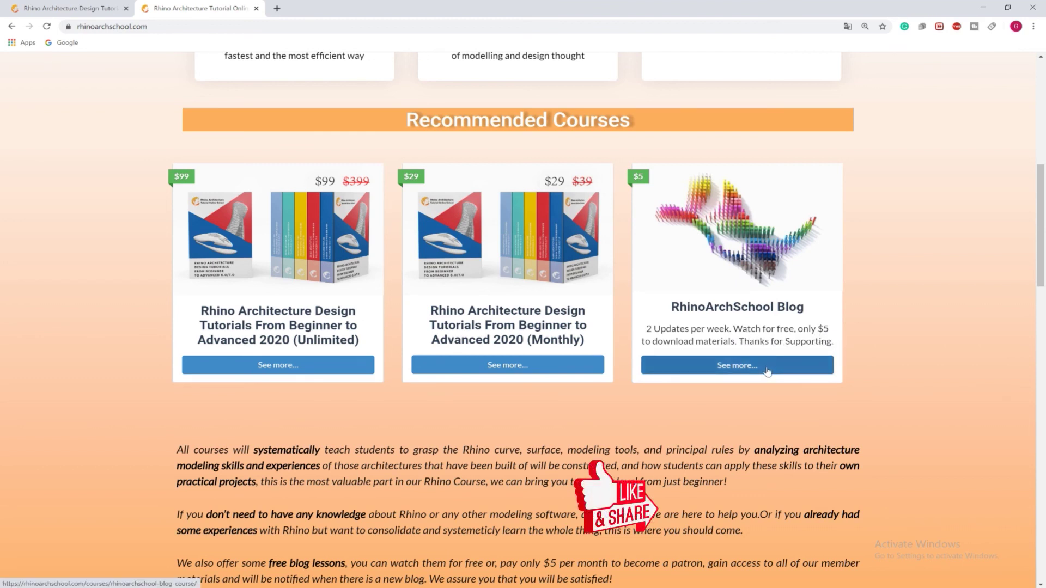